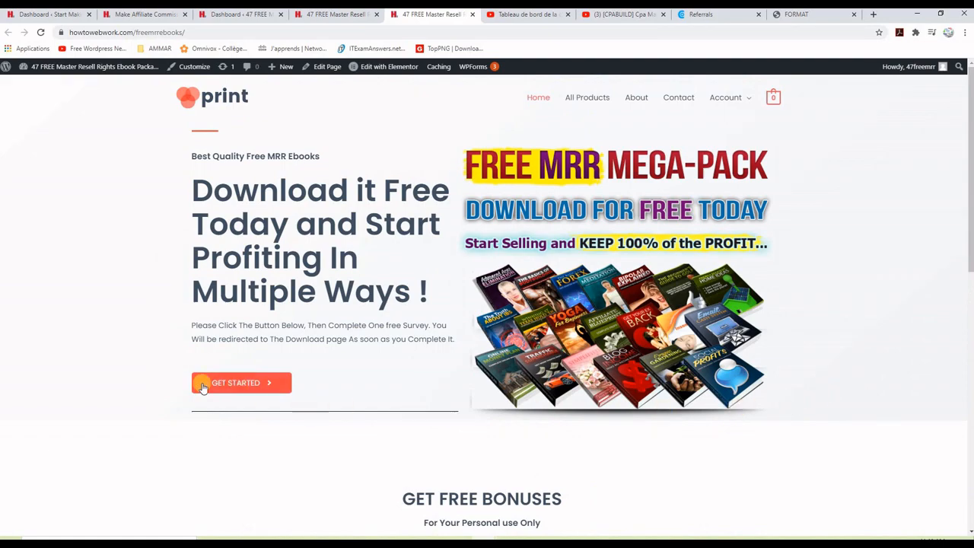
Step: Review the finished free MRR ebooks landing page from header to footer, and compare it with the unstyled Hello World site
{"action": "scroll", "coordinate": [393, 403], "scroll_direction": "down", "scroll_amount": 7}
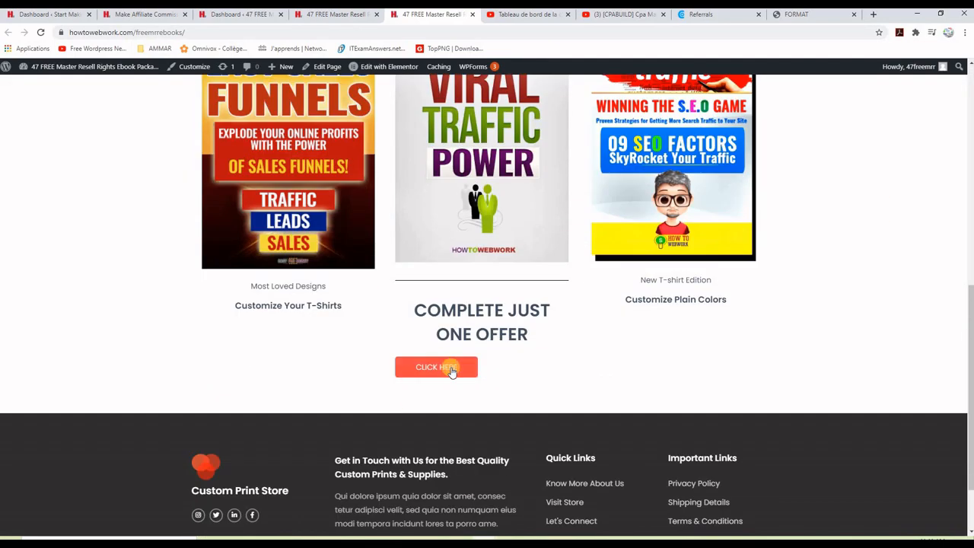
{"action": "scroll", "coordinate": [522, 374], "scroll_direction": "up", "scroll_amount": 5}
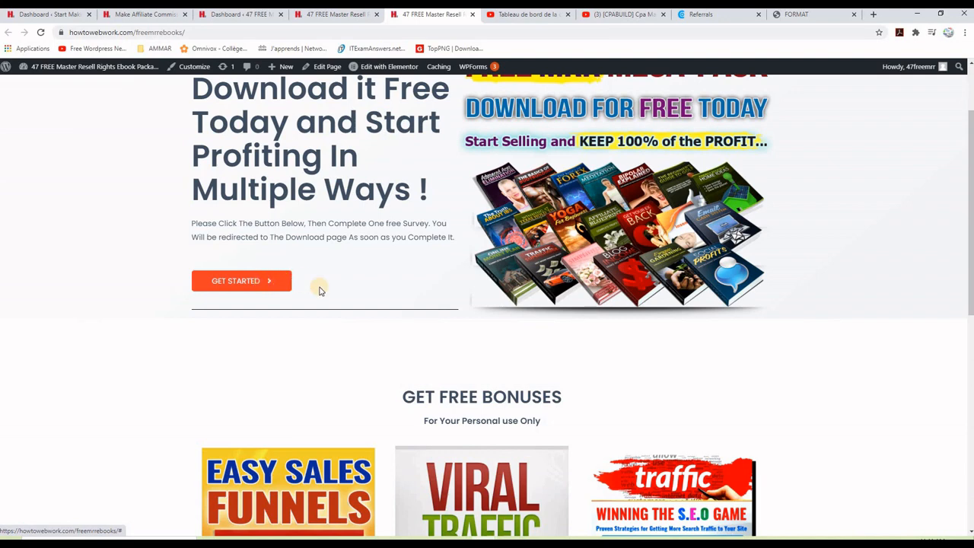
{"action": "scroll", "coordinate": [325, 297], "scroll_direction": "up", "scroll_amount": 1}
{"action": "scroll", "coordinate": [325, 298], "scroll_direction": "up", "scroll_amount": 2}
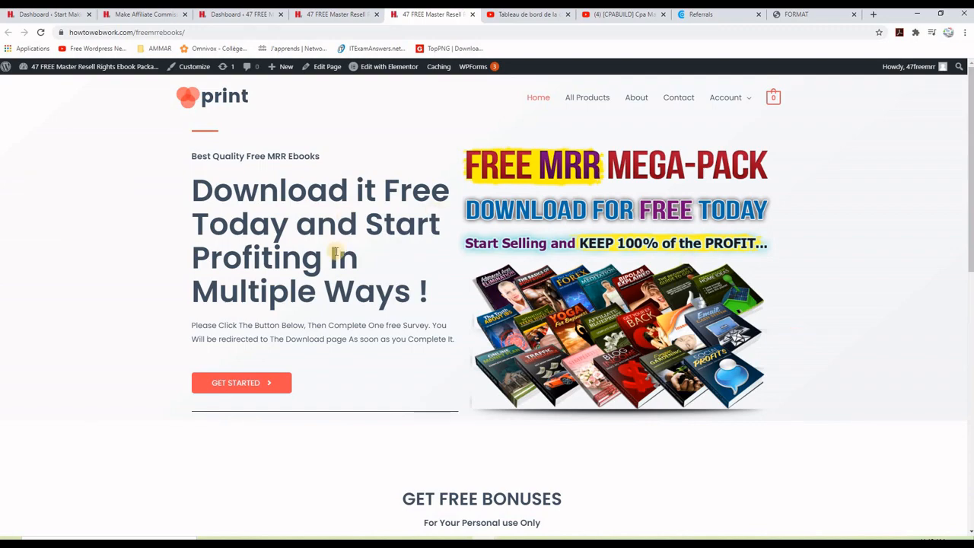
{"action": "scroll", "coordinate": [350, 289], "scroll_direction": "down", "scroll_amount": 8}
{"action": "scroll", "coordinate": [403, 312], "scroll_direction": "up", "scroll_amount": 8}
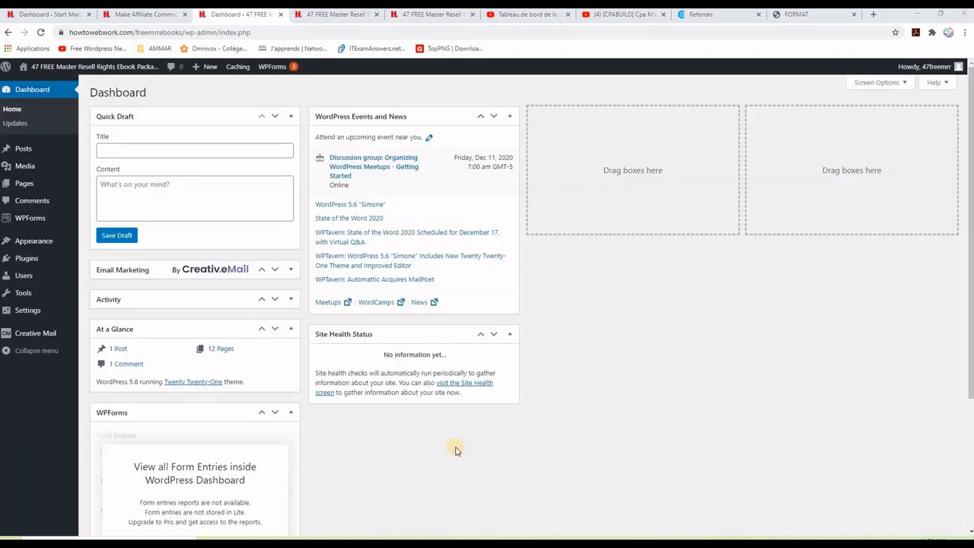
{"action": "left_click", "coordinate": [339, 13]}
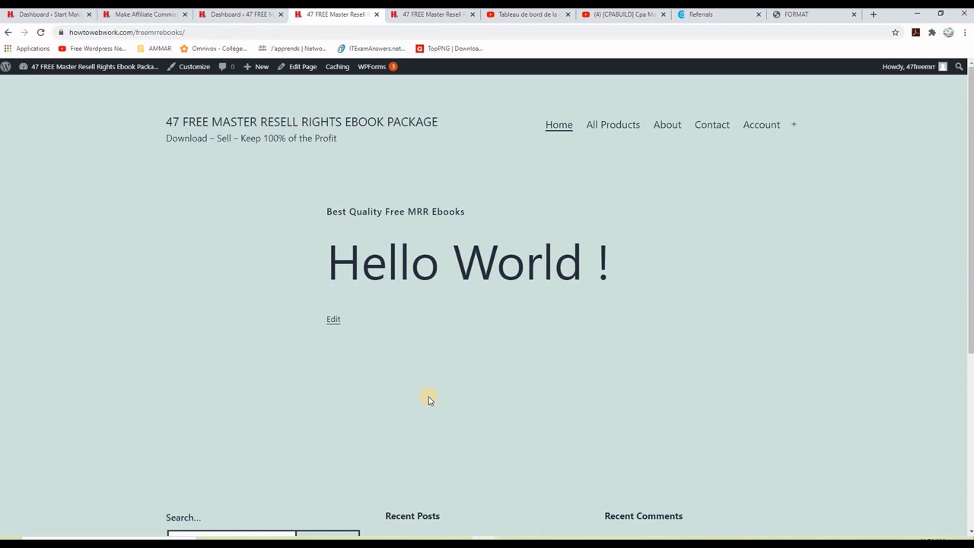
Step: Return to the ebook site's WordPress dashboard and search the library of new themes for "astra"
{"action": "left_click", "coordinate": [242, 15]}
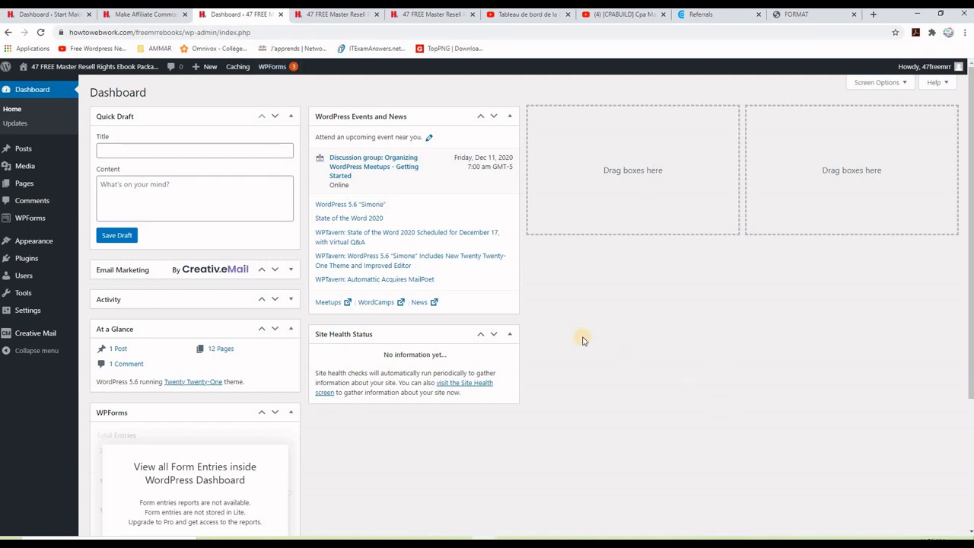
{"action": "mouse_move", "coordinate": [40, 244]}
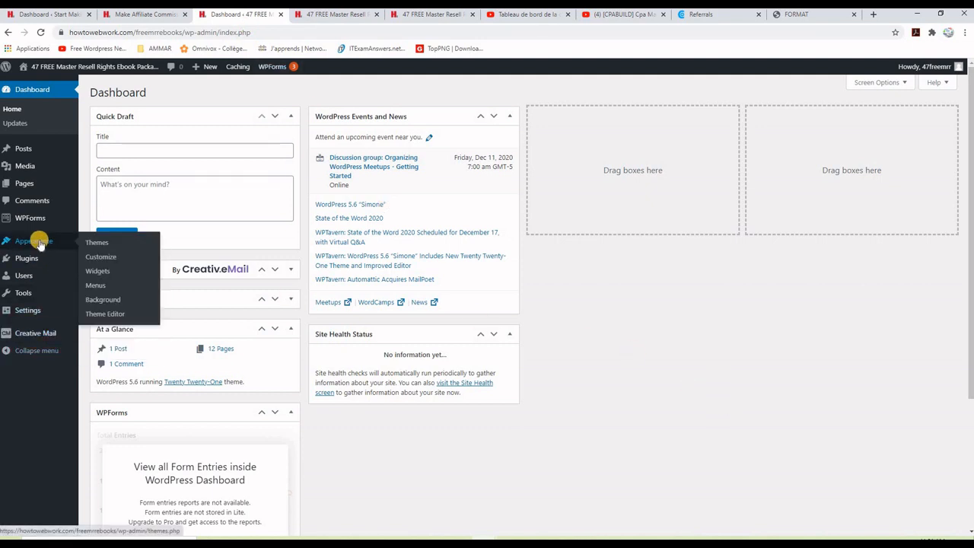
{"action": "left_click", "coordinate": [106, 244]}
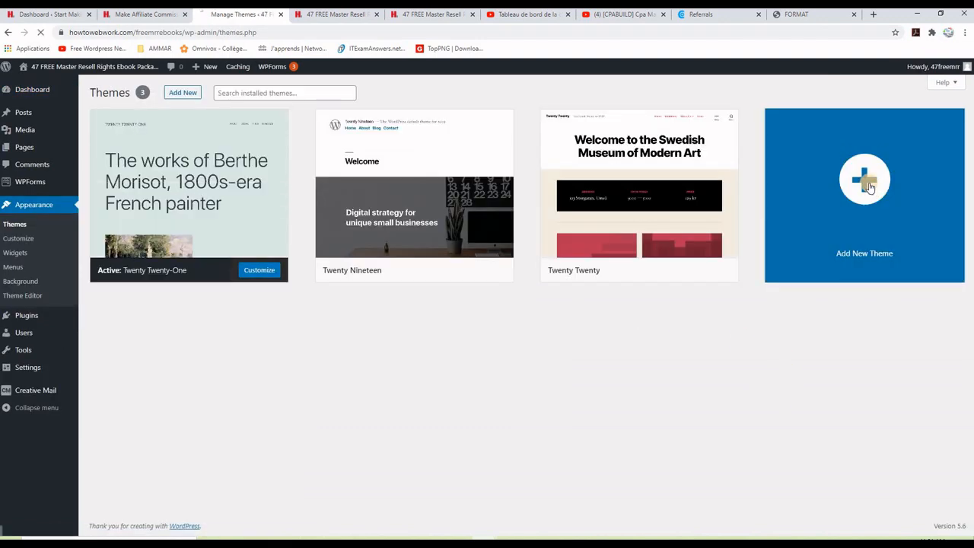
{"action": "left_click", "coordinate": [856, 202]}
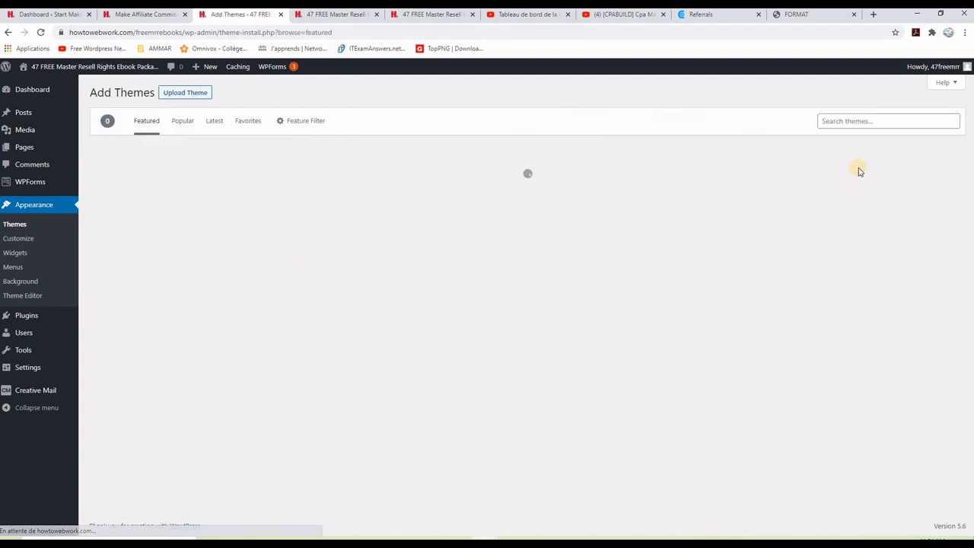
{"action": "left_click", "coordinate": [853, 122]}
{"action": "type", "text": "s"}
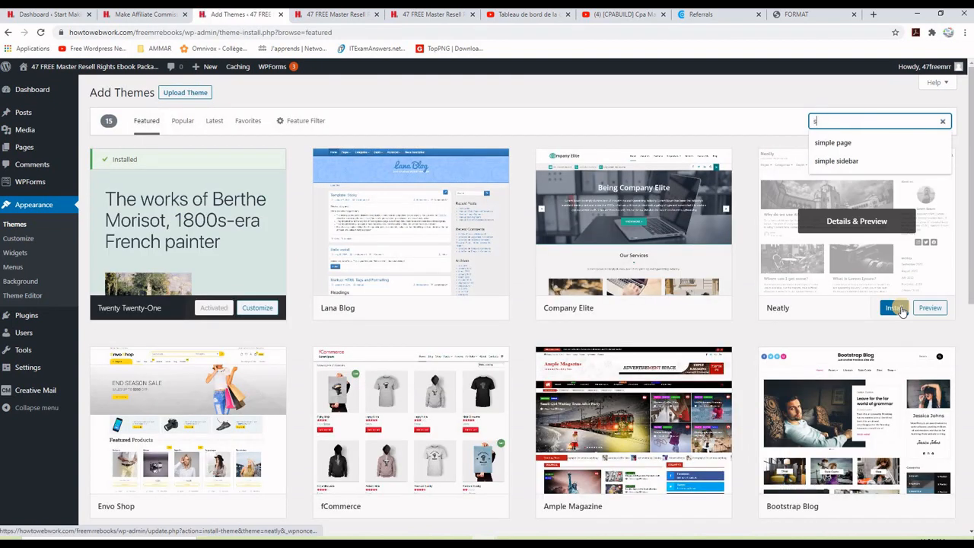
{"action": "key", "text": "BackSpace"}
{"action": "type", "text": "astra"}
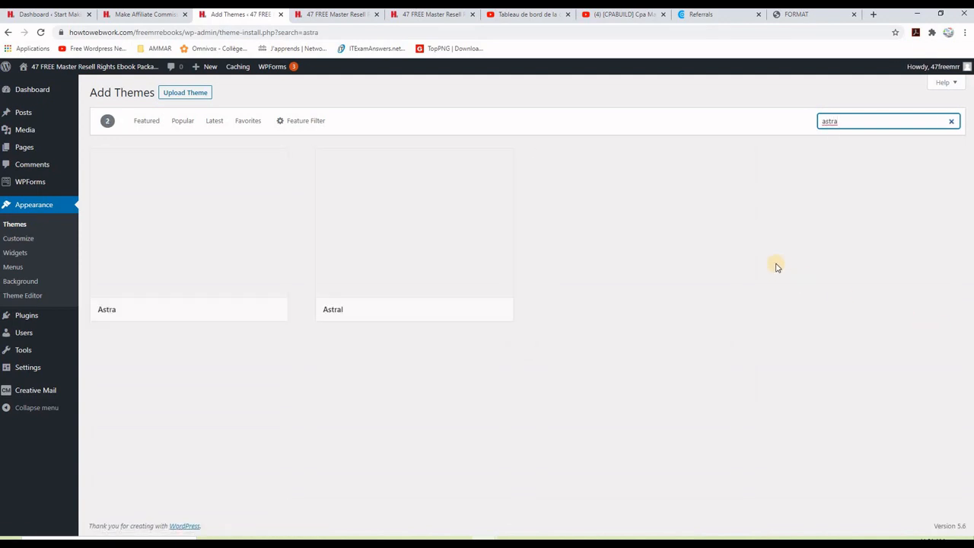
Step: Install the Astra theme and activate it on the site
{"action": "mouse_move", "coordinate": [145, 213]}
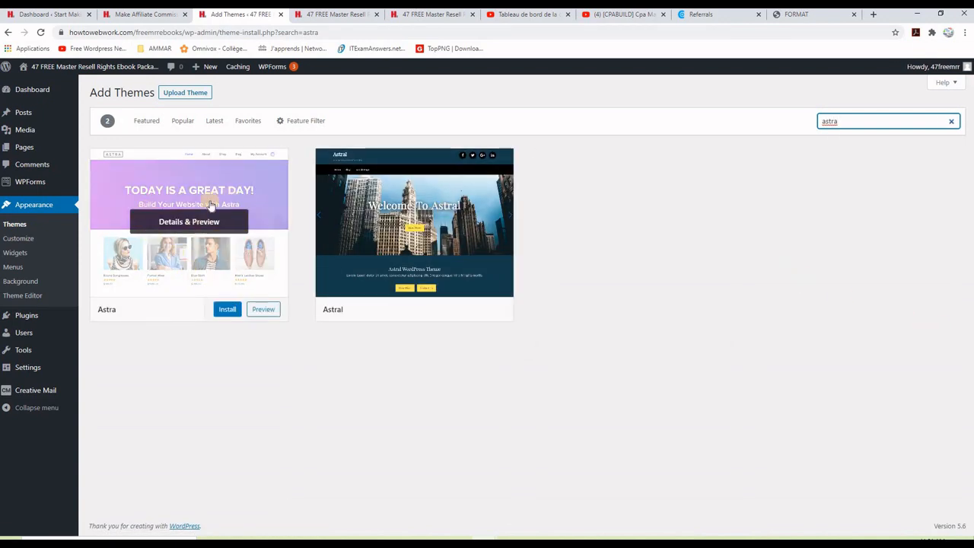
{"action": "left_click", "coordinate": [226, 309]}
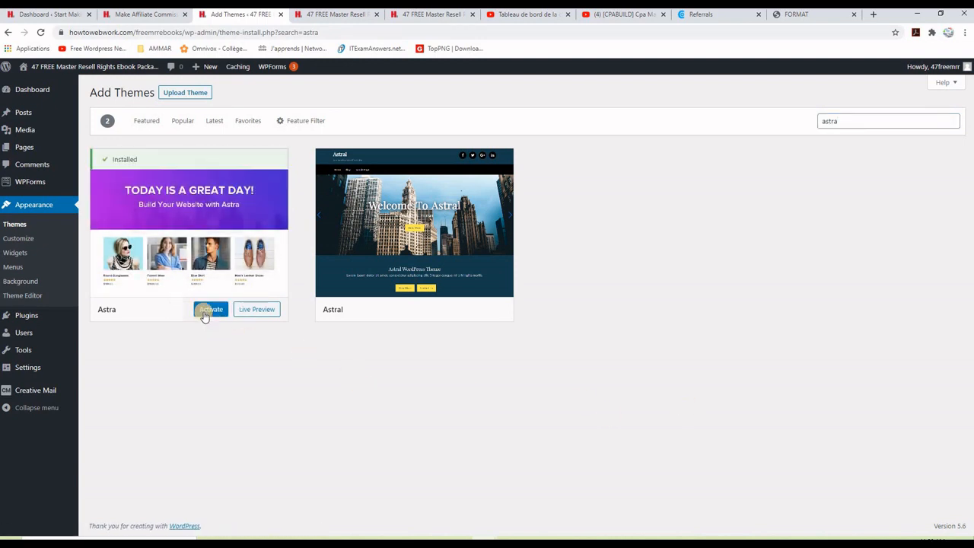
{"action": "left_click", "coordinate": [209, 309]}
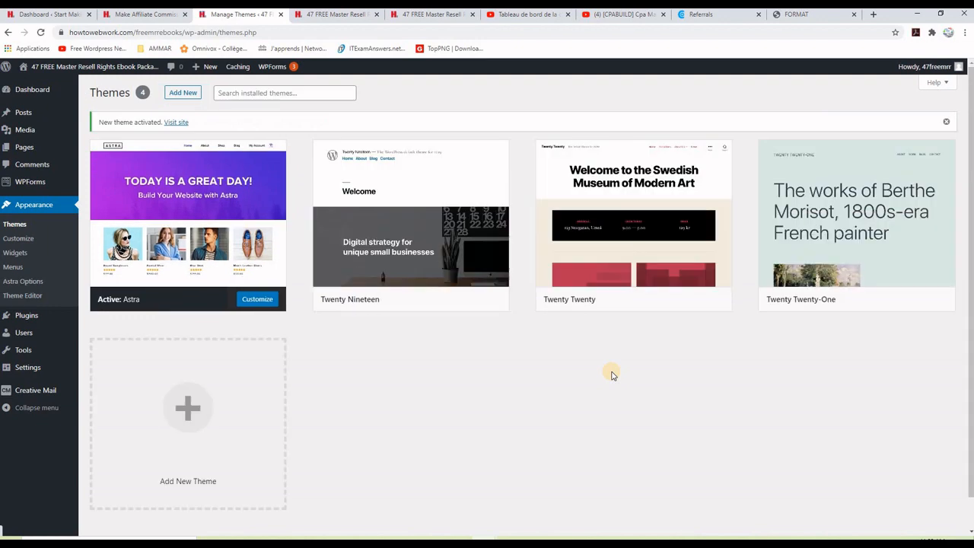
Step: Search the library of new plugins for "STARTER SITES"
{"action": "mouse_move", "coordinate": [21, 314]}
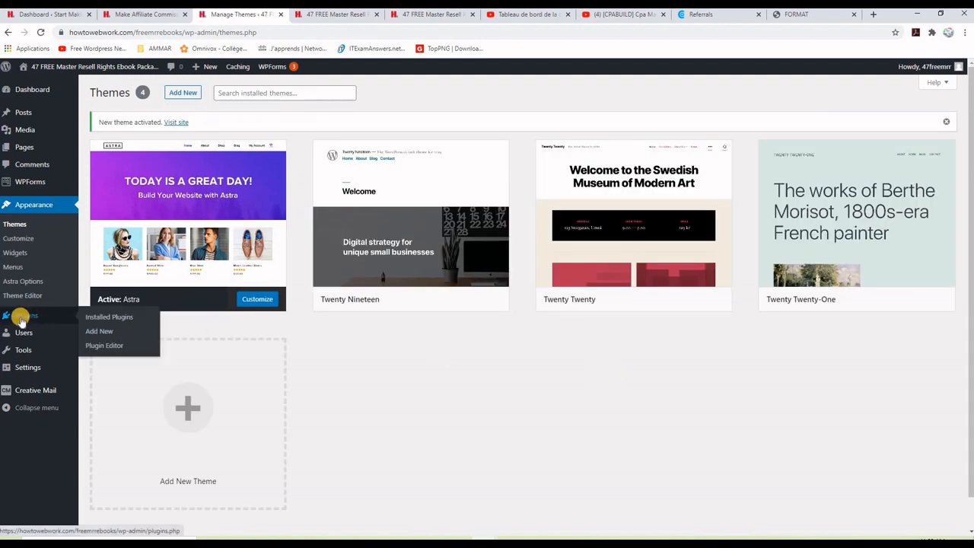
{"action": "left_click", "coordinate": [99, 332]}
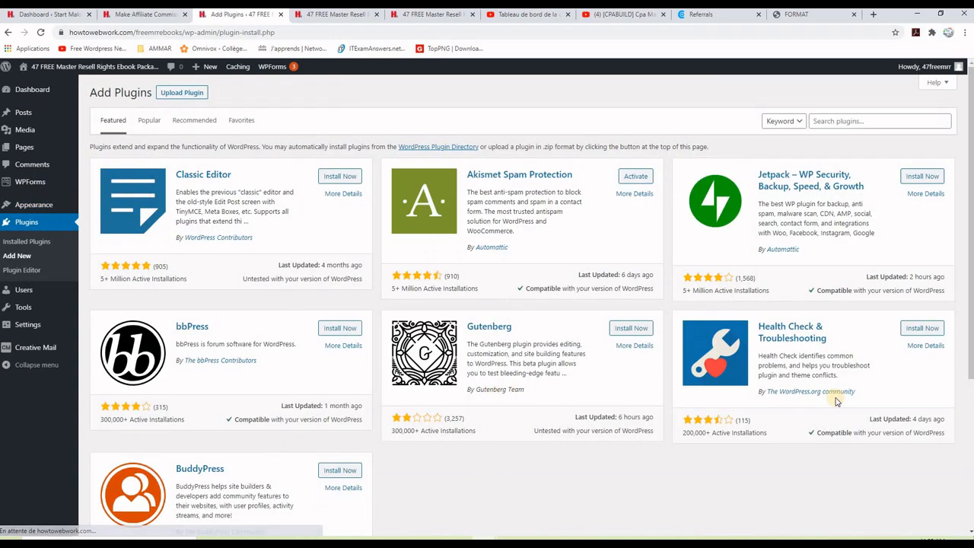
{"action": "left_click", "coordinate": [817, 121]}
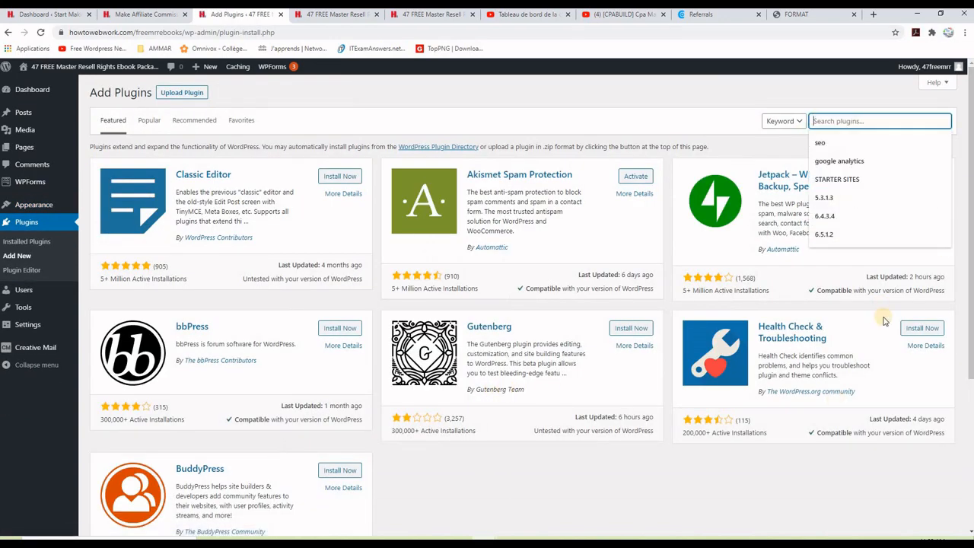
{"action": "type", "text": "str"}
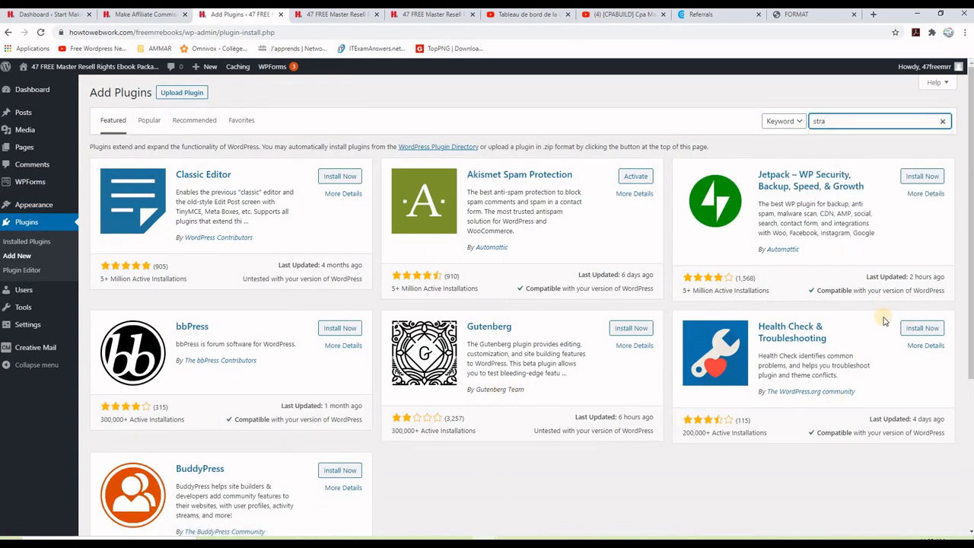
{"action": "type", "text": "a"}
{"action": "key", "text": "BackSpace"}
{"action": "key", "text": "BackSpace"}
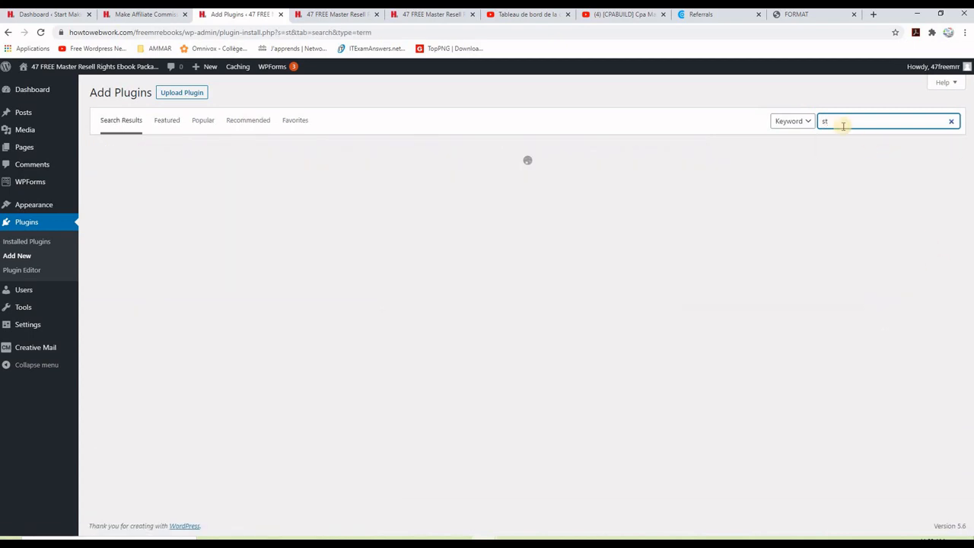
{"action": "left_click", "coordinate": [842, 145]}
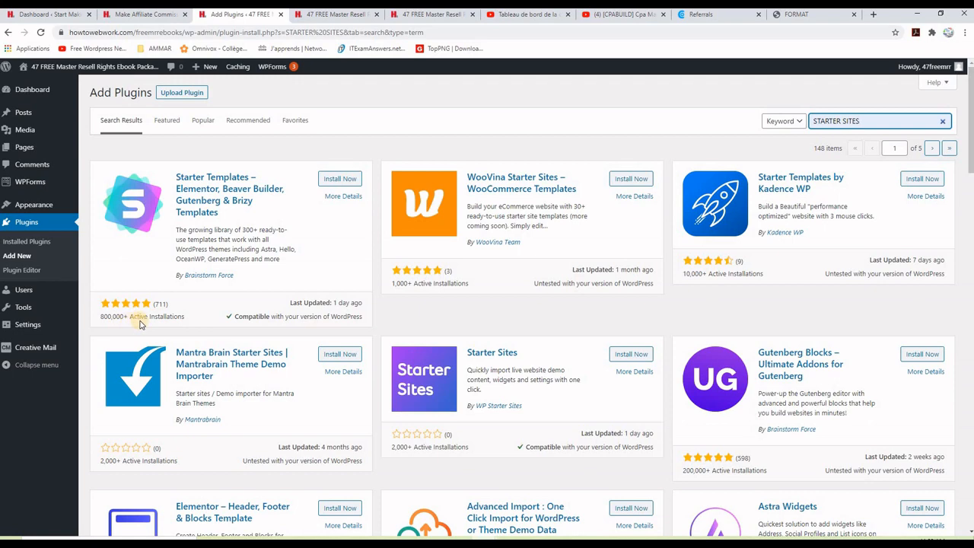
Step: Install and activate the Starter Templates plugin by Brainstorm Force, and dismiss the notices above the installed plugins list
{"action": "left_click", "coordinate": [330, 180]}
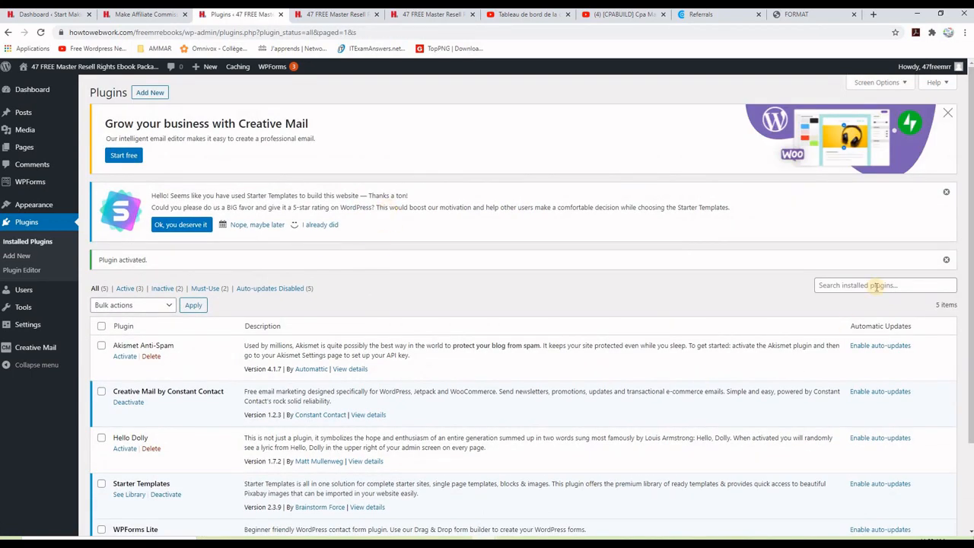
{"action": "left_click", "coordinate": [947, 260]}
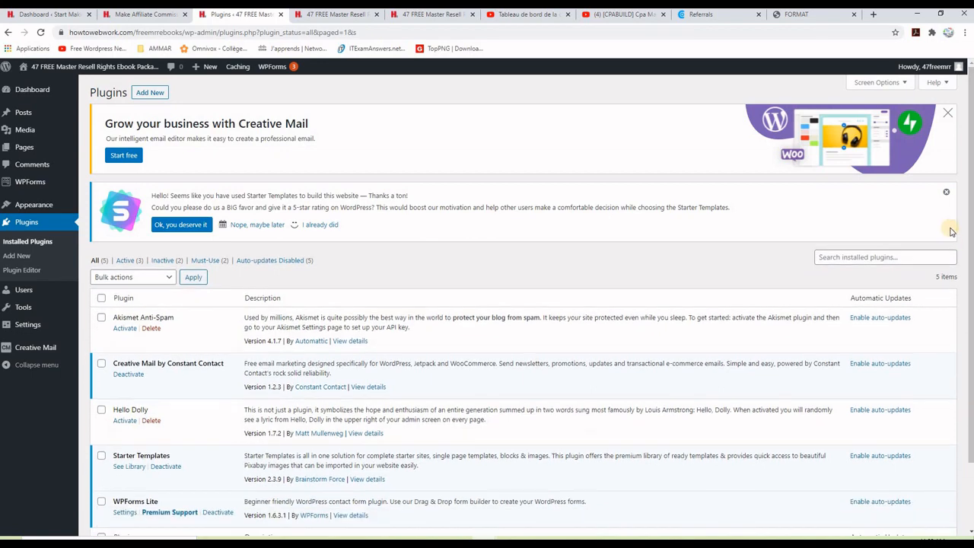
{"action": "left_click", "coordinate": [947, 192]}
{"action": "left_click", "coordinate": [950, 112]}
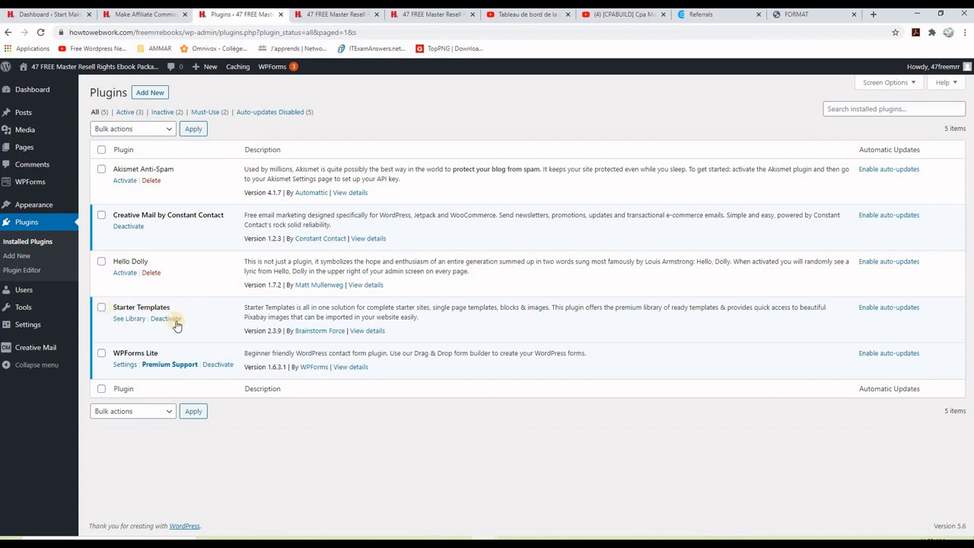
Step: Open the Starter Templates library and filter it to Free templates only
{"action": "left_click", "coordinate": [130, 320]}
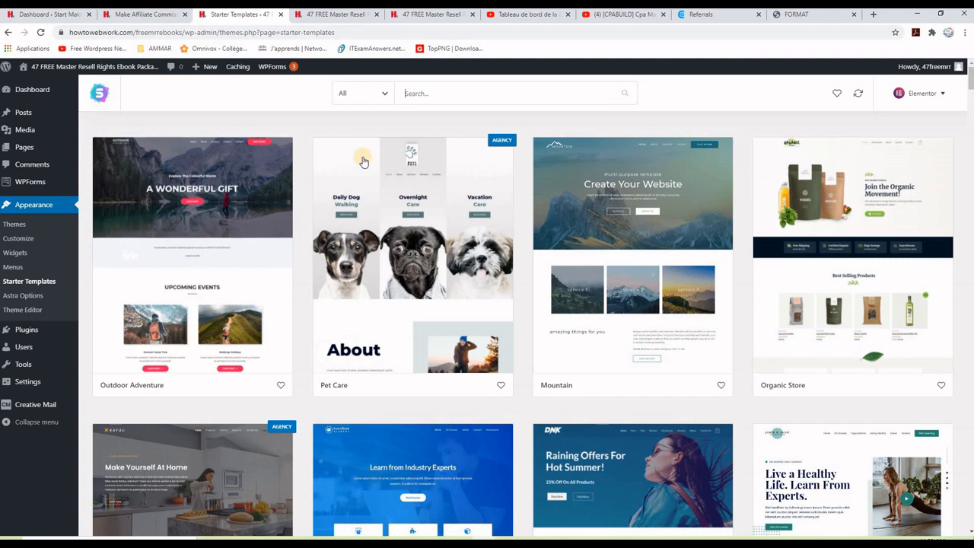
{"action": "left_click", "coordinate": [385, 94]}
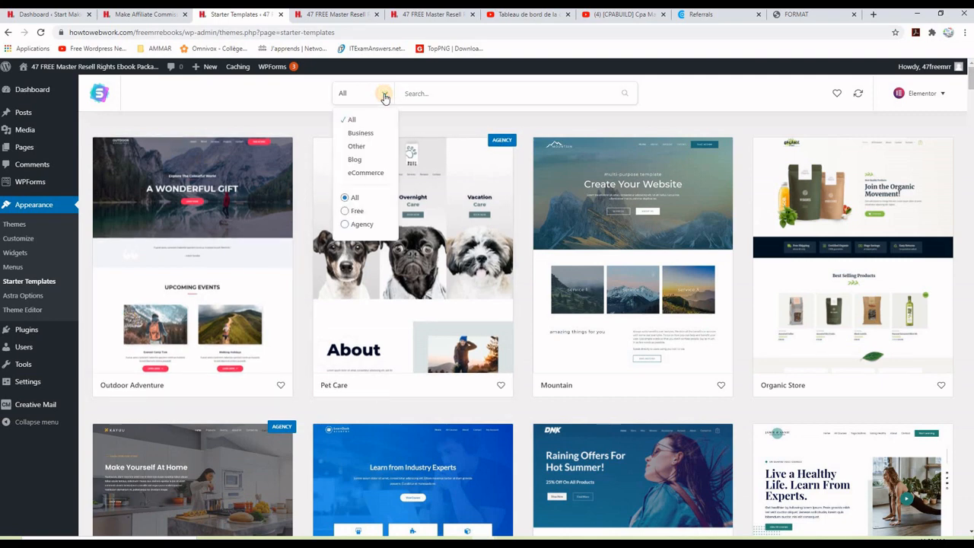
{"action": "left_click", "coordinate": [356, 213]}
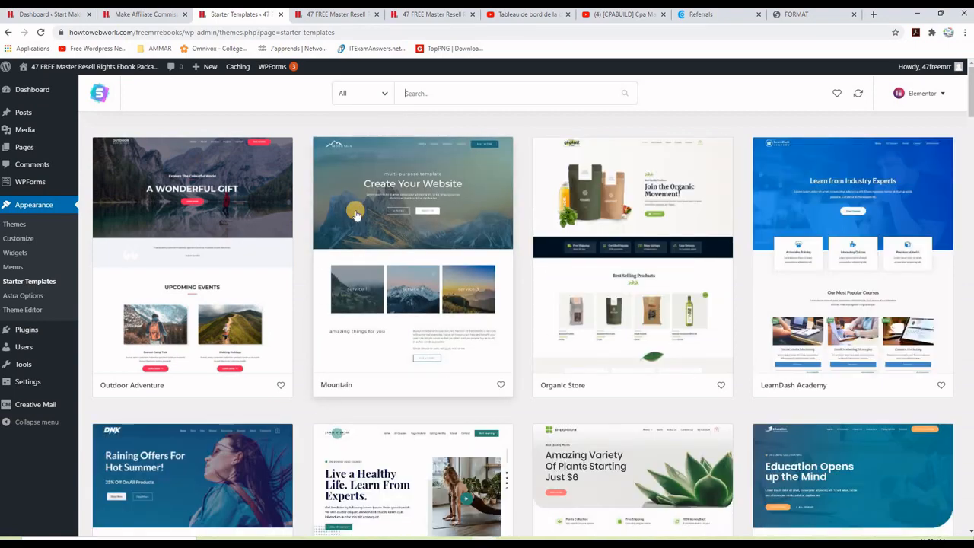
Step: Browse the free Elementor templates and open the Custom Printing template
{"action": "scroll", "coordinate": [522, 263], "scroll_direction": "down", "scroll_amount": 1}
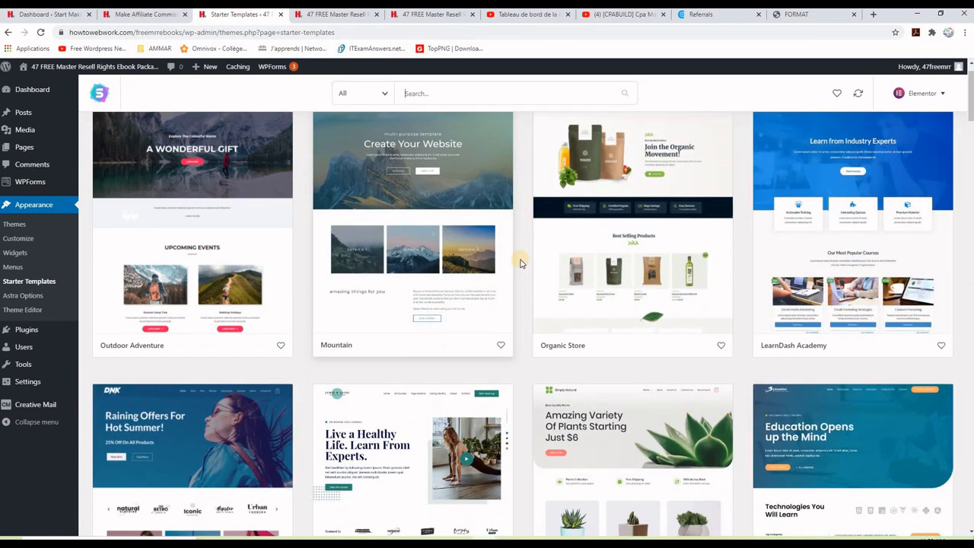
{"action": "scroll", "coordinate": [521, 264], "scroll_direction": "up", "scroll_amount": 1}
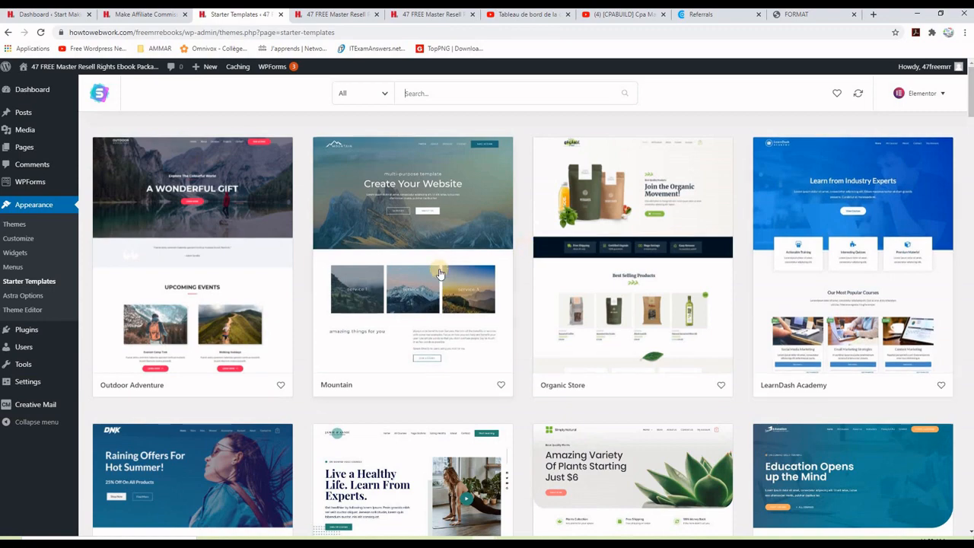
{"action": "scroll", "coordinate": [437, 272], "scroll_direction": "down", "scroll_amount": 4}
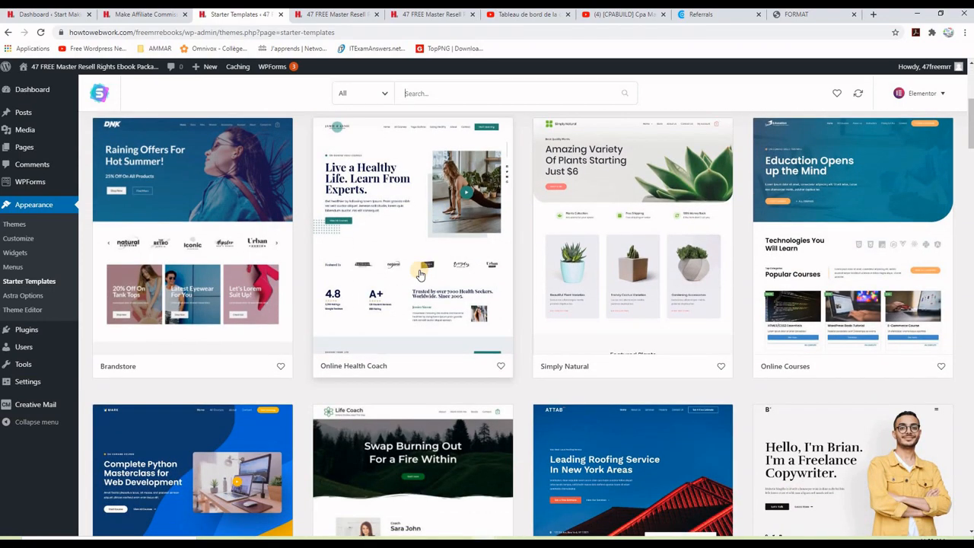
{"action": "scroll", "coordinate": [420, 274], "scroll_direction": "up", "scroll_amount": 4}
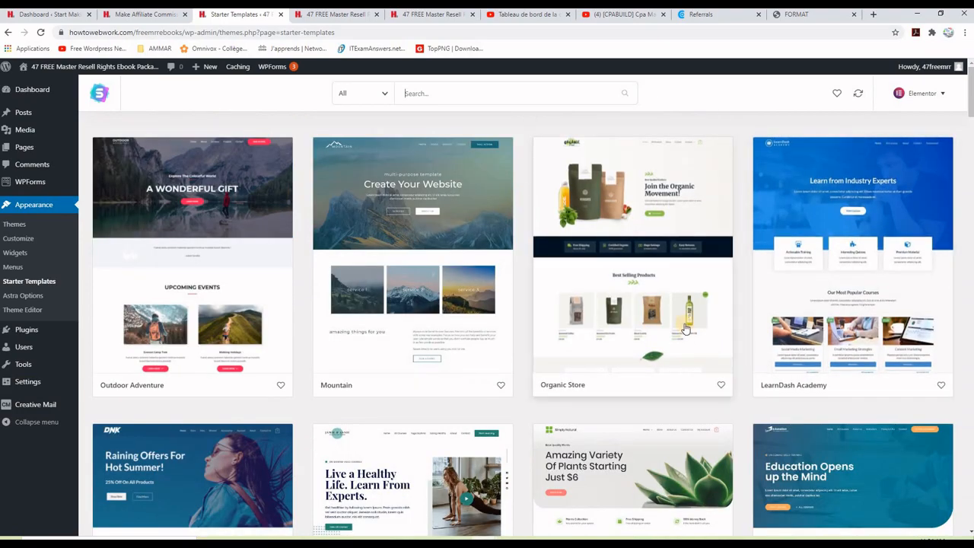
{"action": "scroll", "coordinate": [659, 287], "scroll_direction": "down", "scroll_amount": 10}
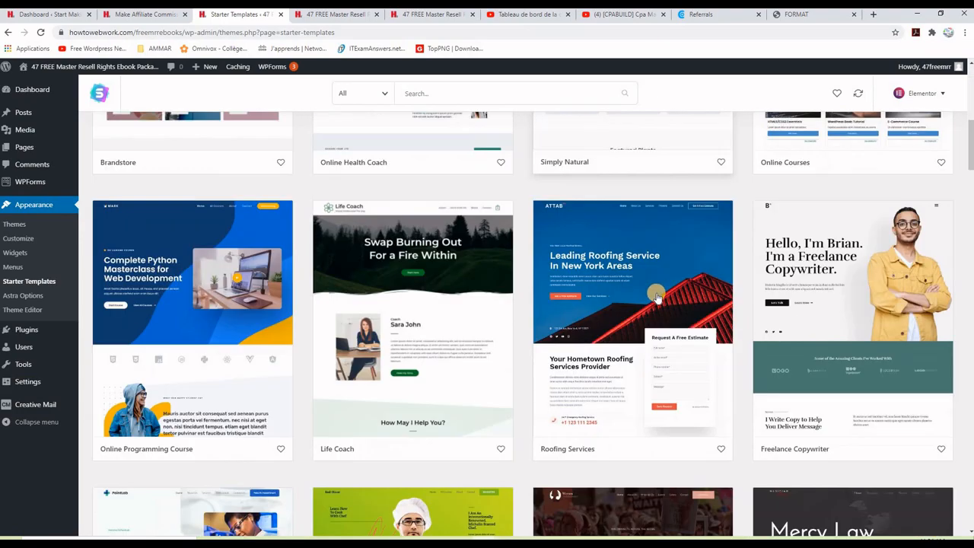
{"action": "scroll", "coordinate": [658, 299], "scroll_direction": "down", "scroll_amount": 12}
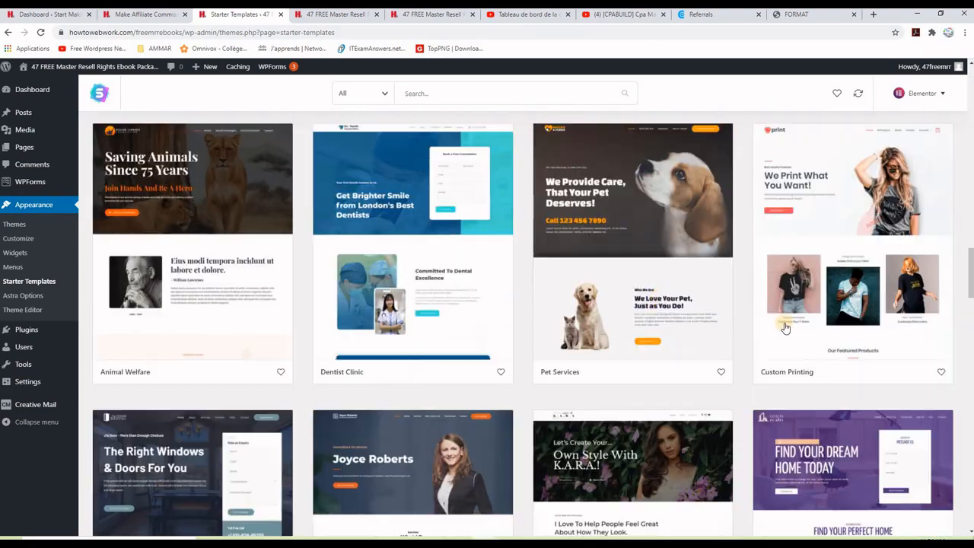
{"action": "left_click", "coordinate": [843, 195]}
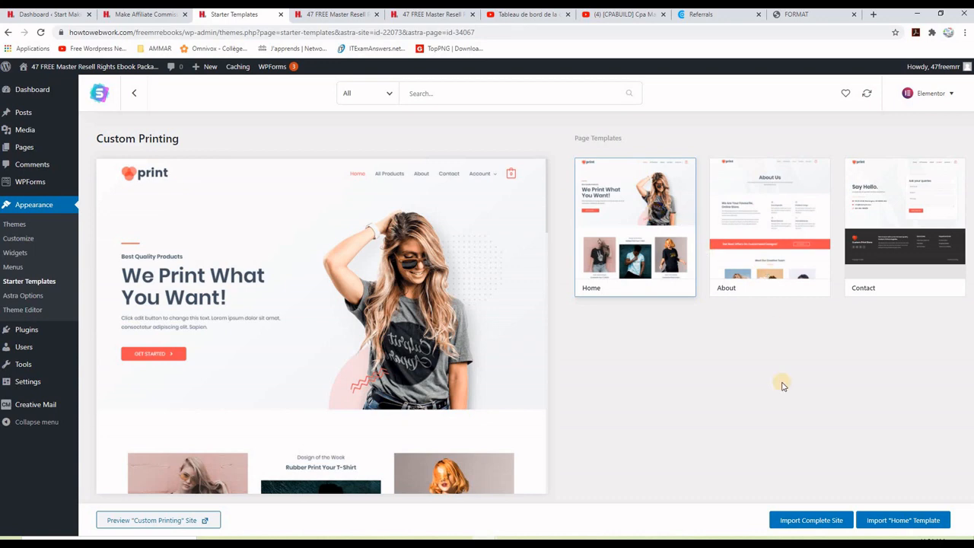
Step: Import the complete Custom Printing site, including the option to delete the previously imported site, and view the resulting site
{"action": "left_click", "coordinate": [805, 524]}
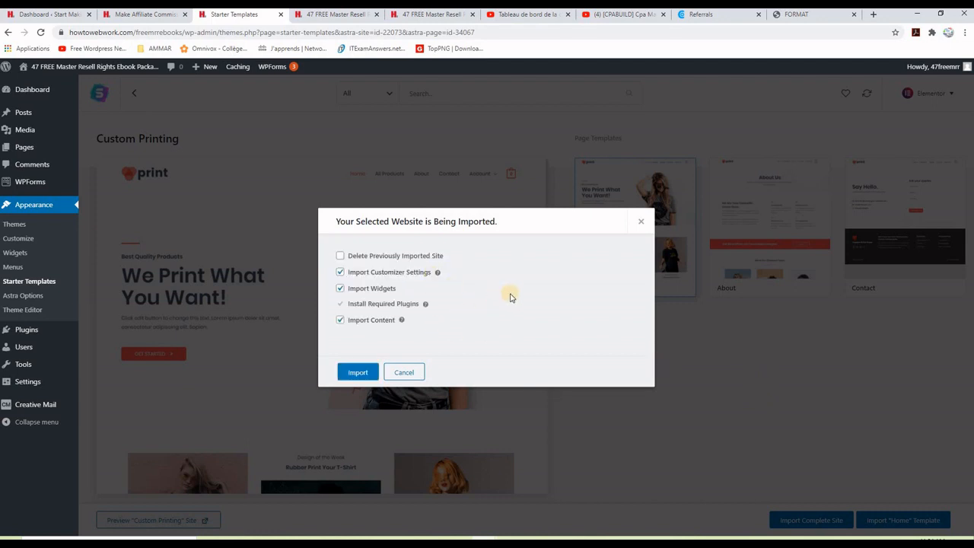
{"action": "left_click", "coordinate": [340, 257]}
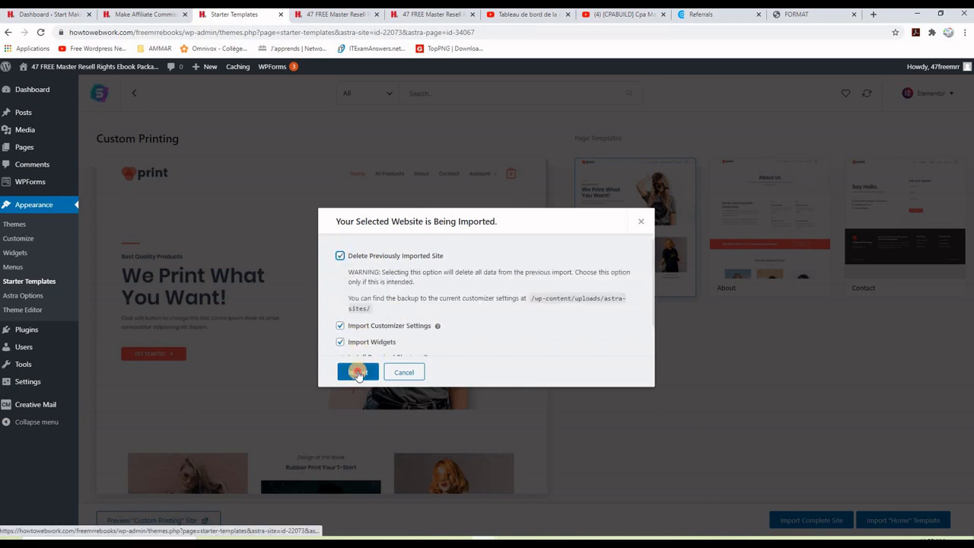
{"action": "left_click", "coordinate": [358, 373]}
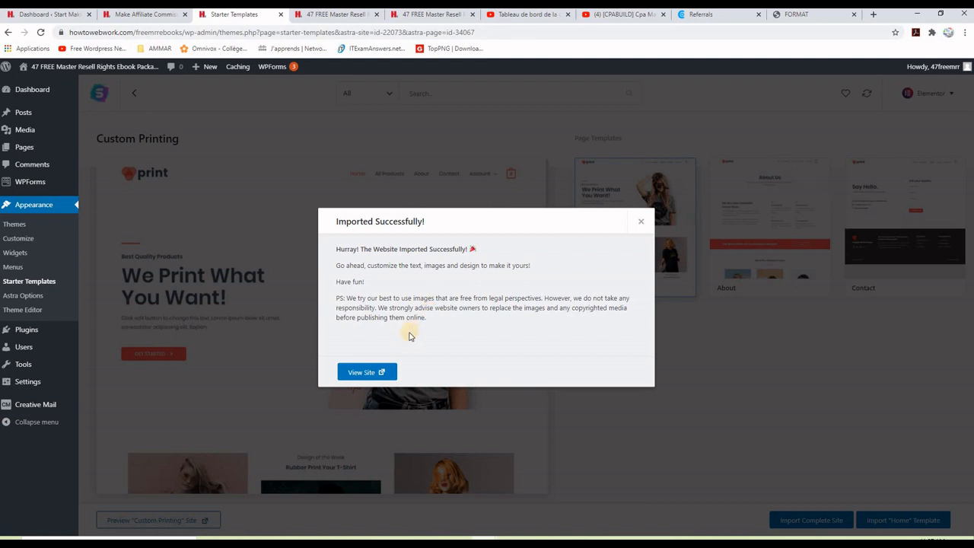
{"action": "left_click", "coordinate": [368, 373]}
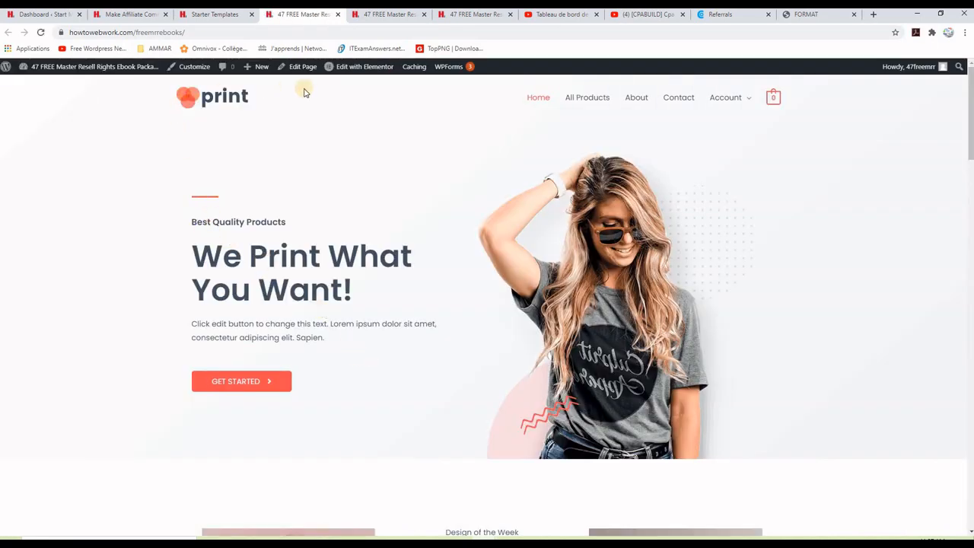
Step: Look through the imported home page, from the hero section down to the T-shirt design images and featured products
{"action": "scroll", "coordinate": [715, 373], "scroll_direction": "down", "scroll_amount": 3}
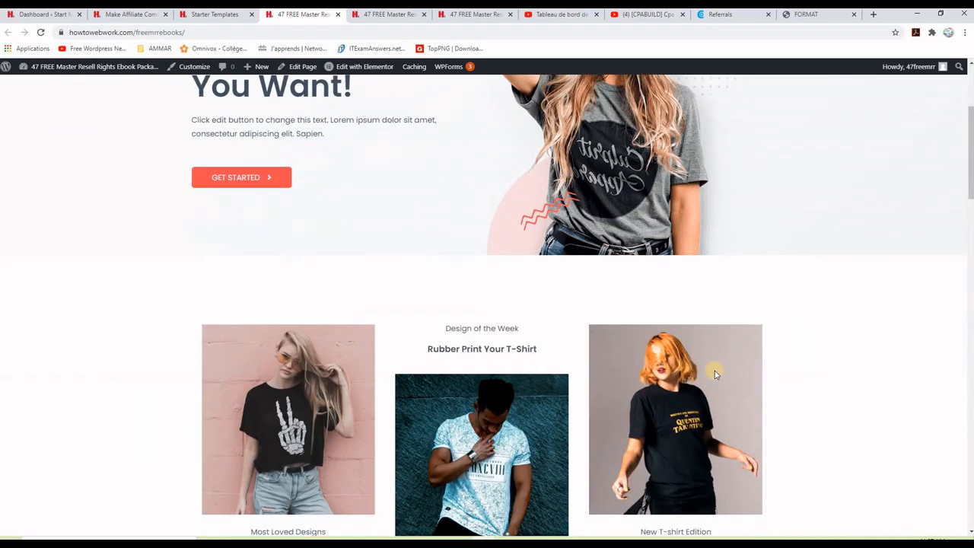
{"action": "scroll", "coordinate": [723, 266], "scroll_direction": "up", "scroll_amount": 3}
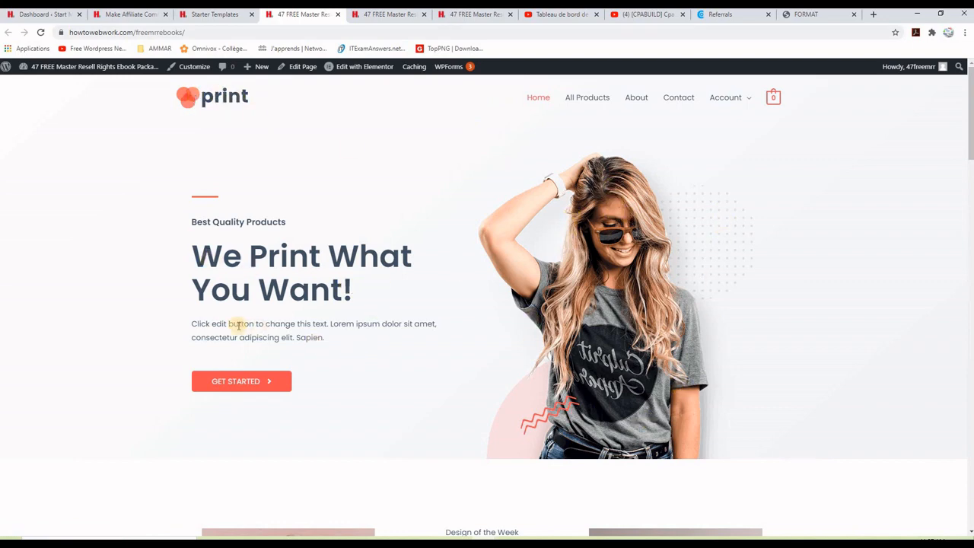
{"action": "scroll", "coordinate": [761, 374], "scroll_direction": "down", "scroll_amount": 4}
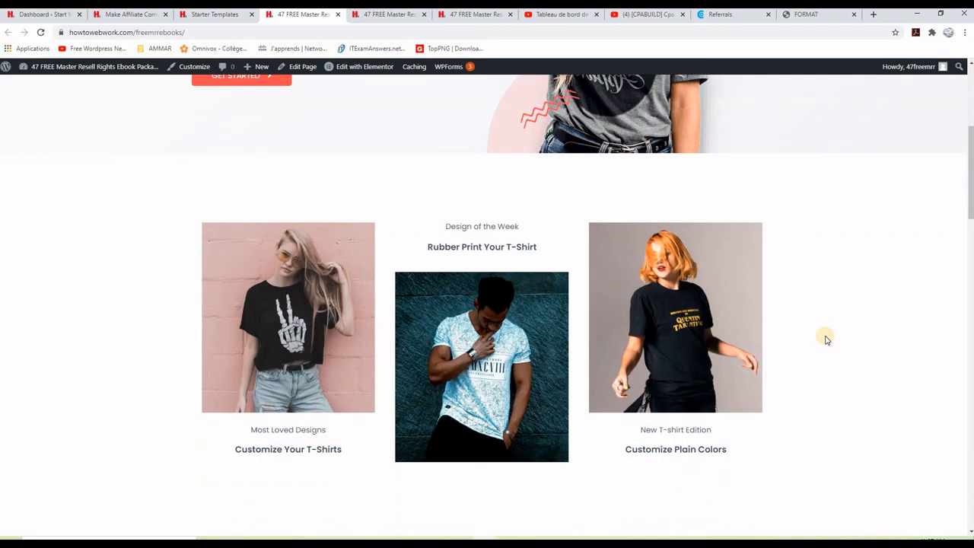
{"action": "scroll", "coordinate": [826, 338], "scroll_direction": "up", "scroll_amount": 1}
{"action": "scroll", "coordinate": [825, 337], "scroll_direction": "down", "scroll_amount": 2}
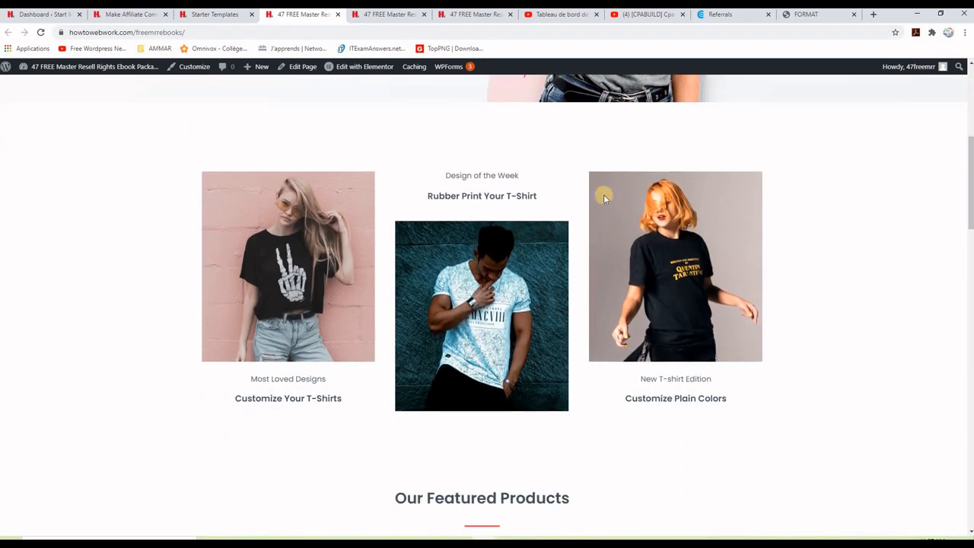
{"action": "scroll", "coordinate": [859, 361], "scroll_direction": "down", "scroll_amount": 2}
{"action": "scroll", "coordinate": [858, 361], "scroll_direction": "up", "scroll_amount": 3}
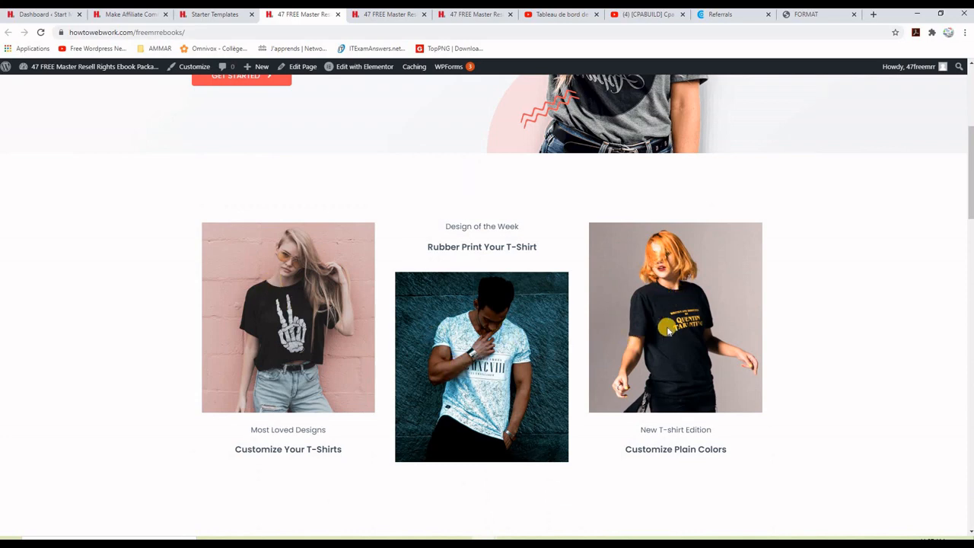
{"action": "scroll", "coordinate": [884, 373], "scroll_direction": "up", "scroll_amount": 4}
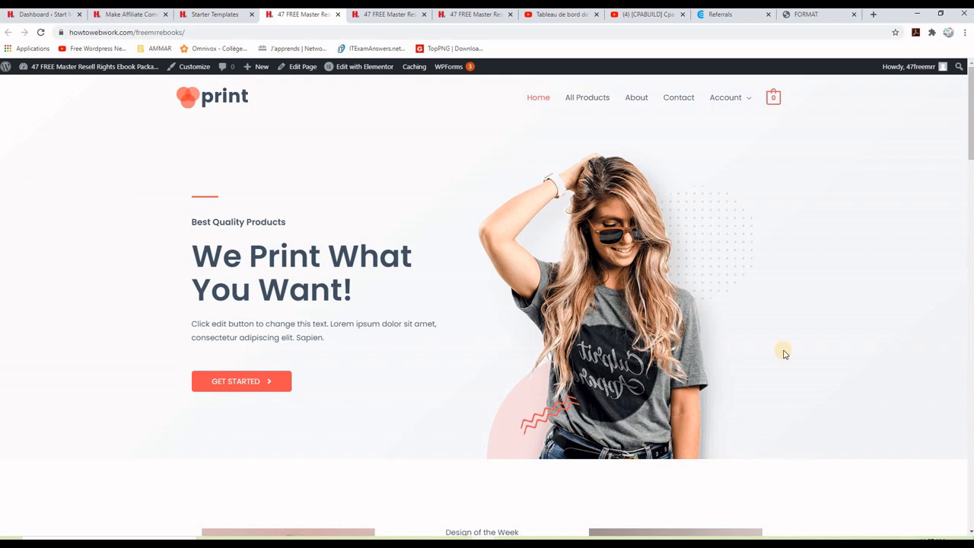
{"action": "scroll", "coordinate": [783, 332], "scroll_direction": "down", "scroll_amount": 3}
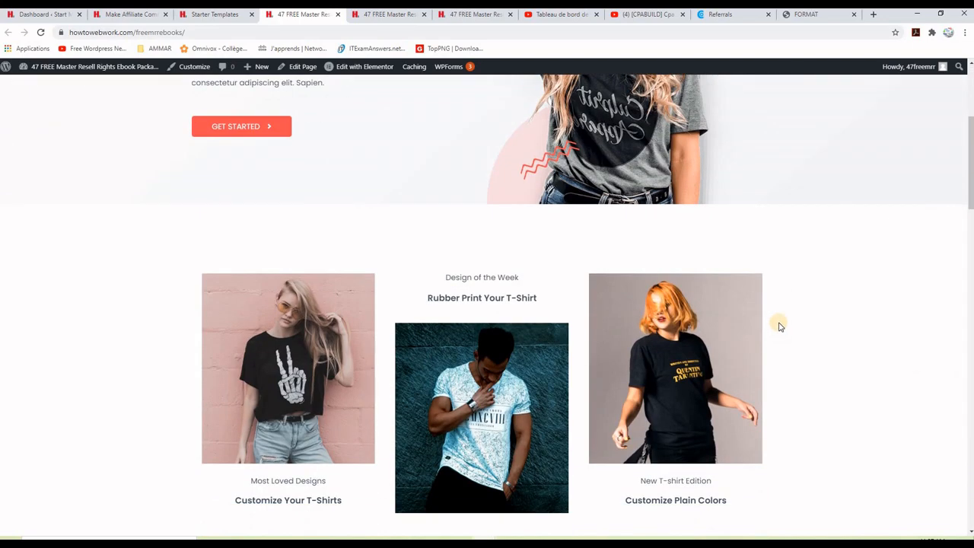
{"action": "scroll", "coordinate": [780, 326], "scroll_direction": "down", "scroll_amount": 1}
Step: Compare the imported home page with the finished free MRR ebook page and the old "Hello World !" page
{"action": "left_click", "coordinate": [468, 15]}
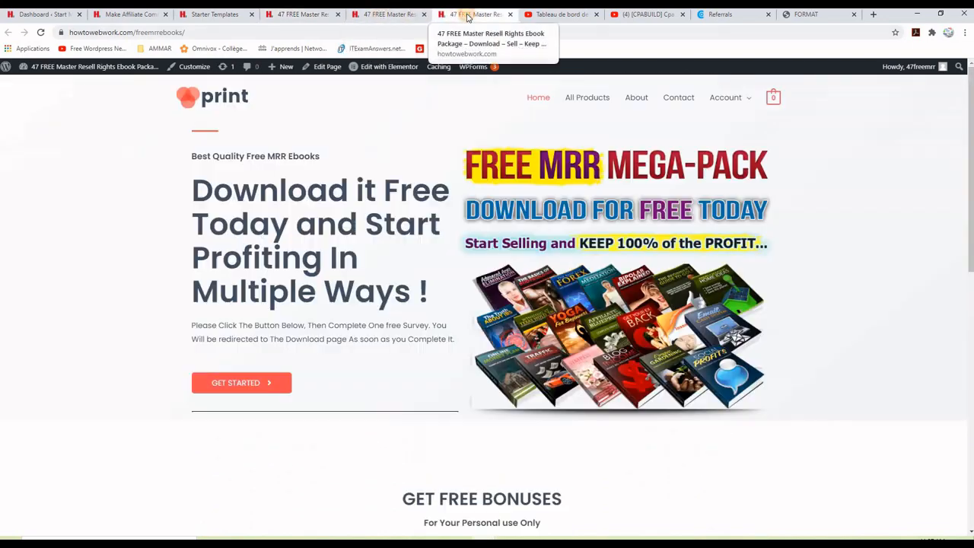
{"action": "scroll", "coordinate": [821, 296], "scroll_direction": "down", "scroll_amount": 7}
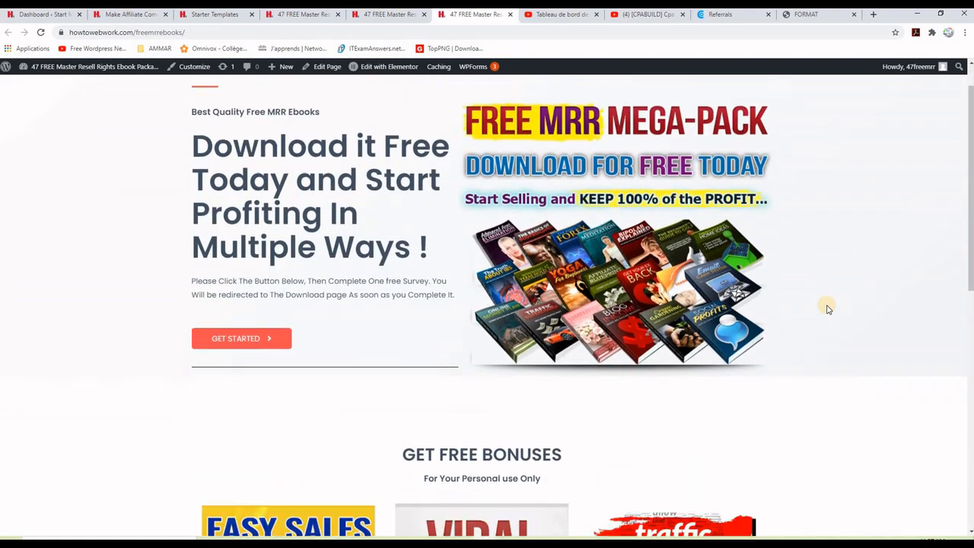
{"action": "scroll", "coordinate": [828, 312], "scroll_direction": "down", "scroll_amount": 1}
{"action": "scroll", "coordinate": [828, 311], "scroll_direction": "up", "scroll_amount": 8}
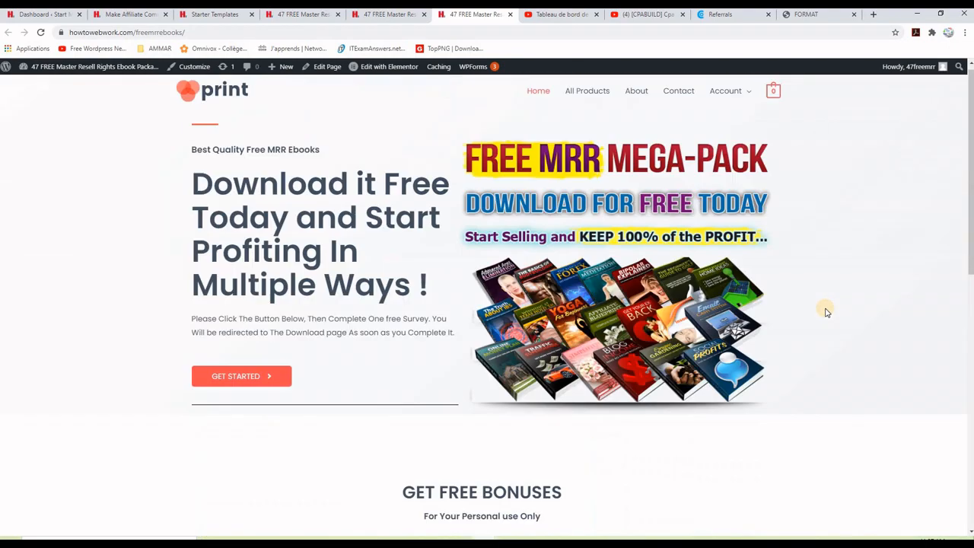
{"action": "left_click", "coordinate": [388, 14]}
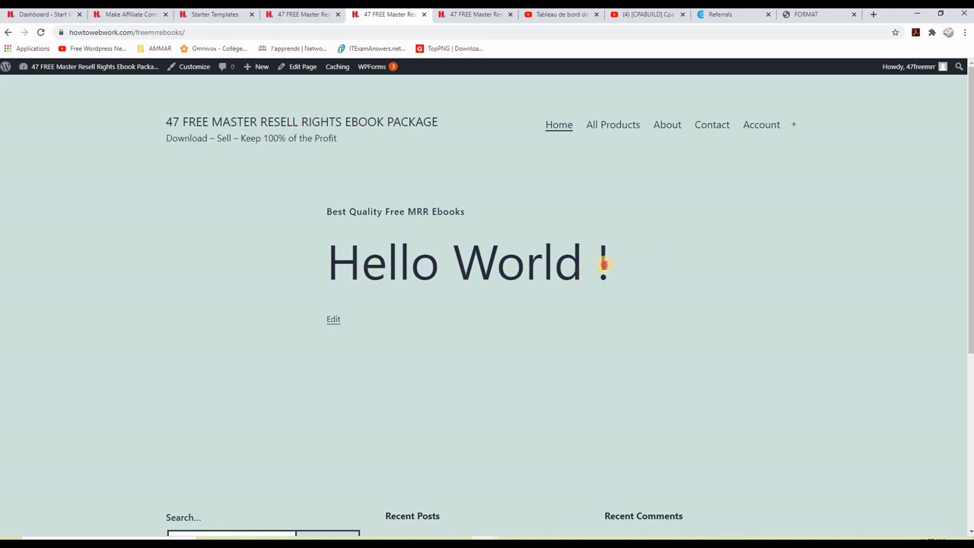
{"action": "left_click_drag", "start_coordinate": [605, 265], "coordinate": [327, 254]}
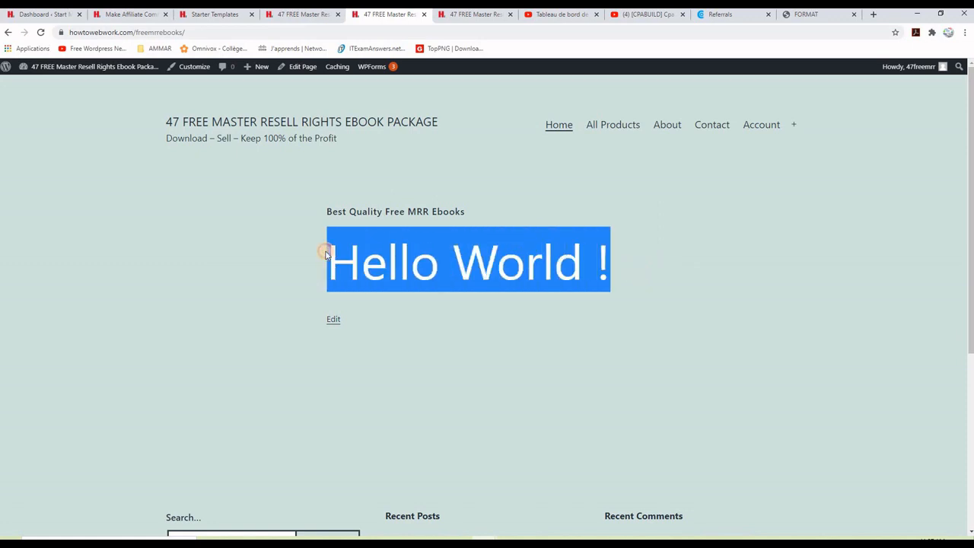
{"action": "left_click", "coordinate": [514, 262]}
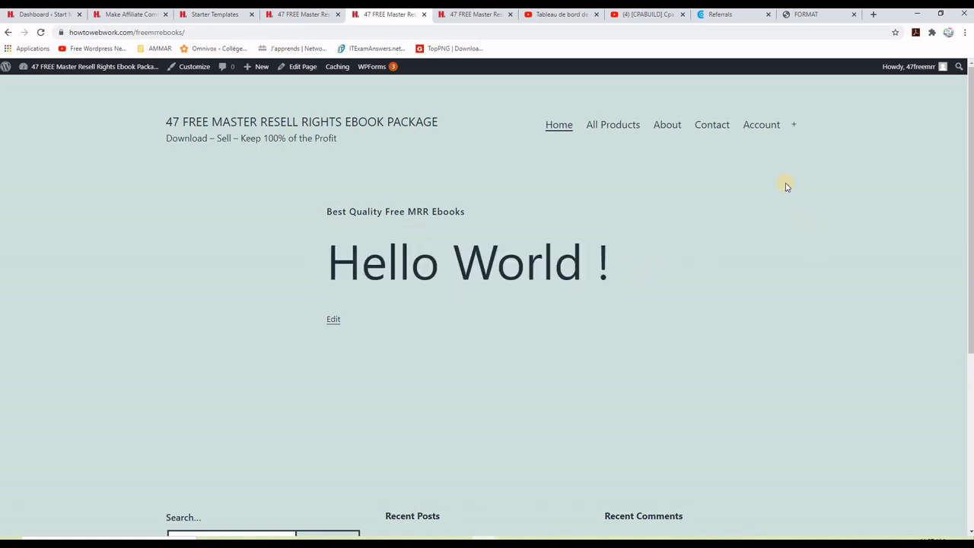
{"action": "left_click", "coordinate": [297, 15]}
{"action": "scroll", "coordinate": [792, 312], "scroll_direction": "up", "scroll_amount": 4}
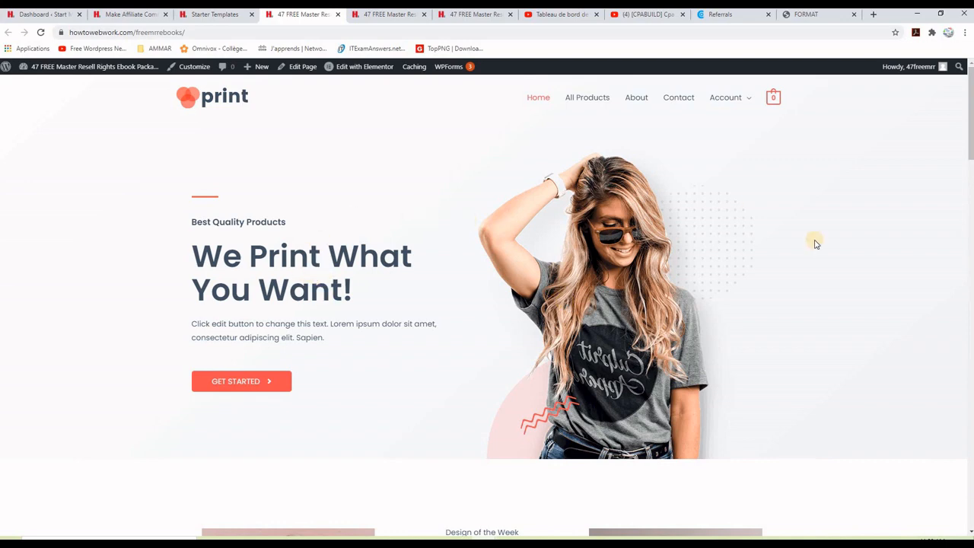
{"action": "left_click", "coordinate": [476, 15]}
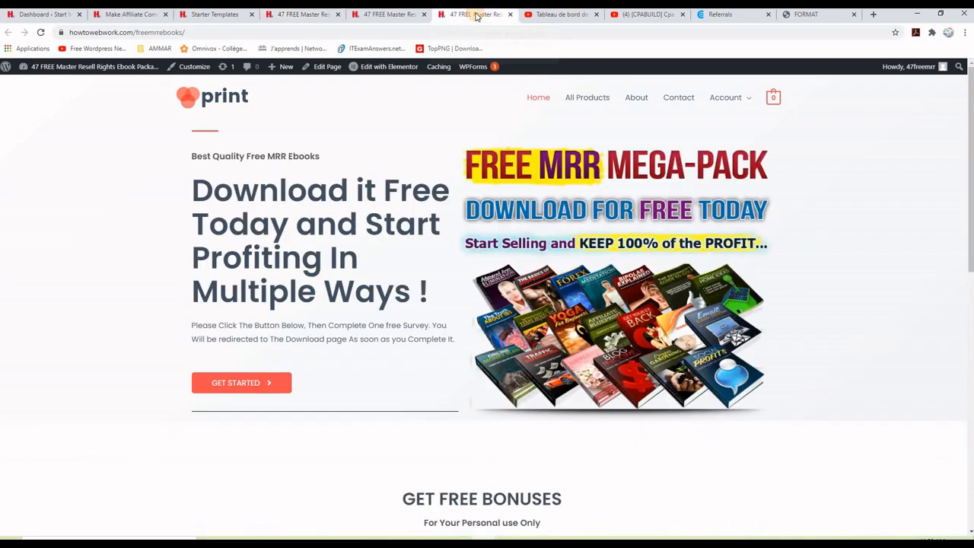
{"action": "left_click", "coordinate": [382, 15]}
{"action": "left_click", "coordinate": [311, 15]}
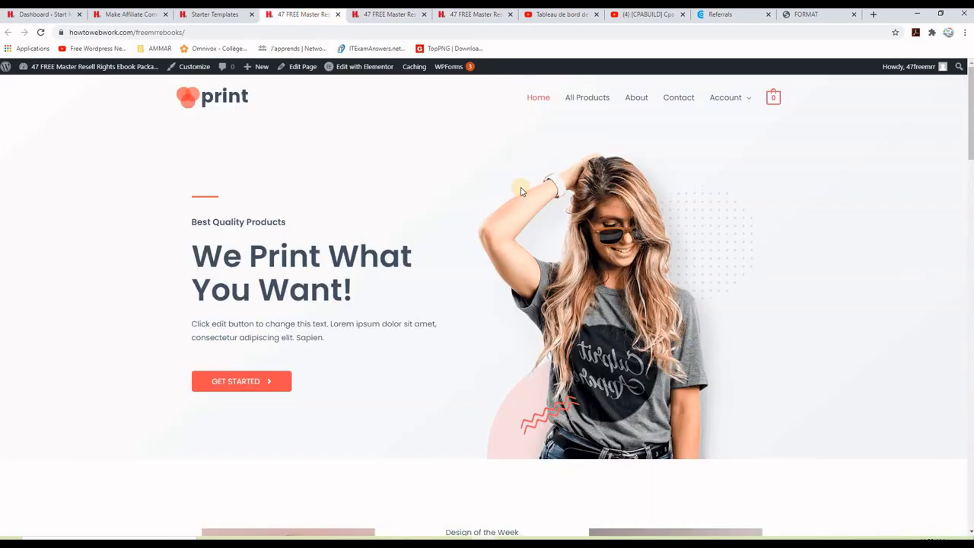
Step: Open the imported Home page for editing in Elementor
{"action": "left_click", "coordinate": [302, 68]}
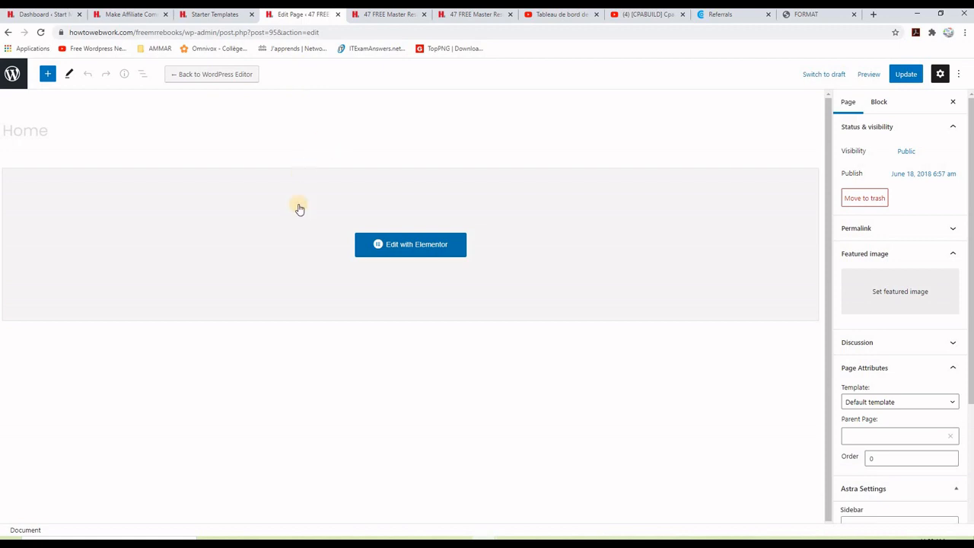
{"action": "left_click", "coordinate": [393, 249]}
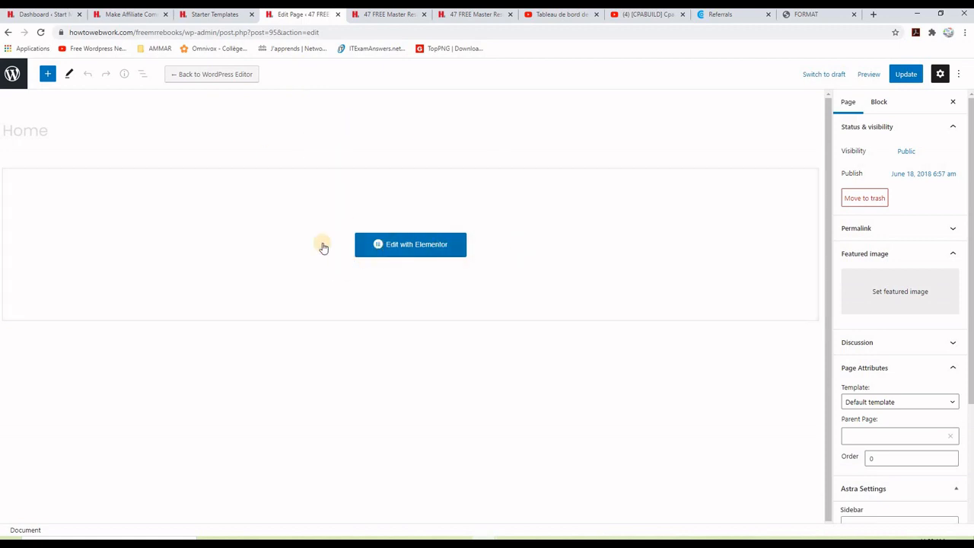
{"action": "left_click", "coordinate": [401, 247]}
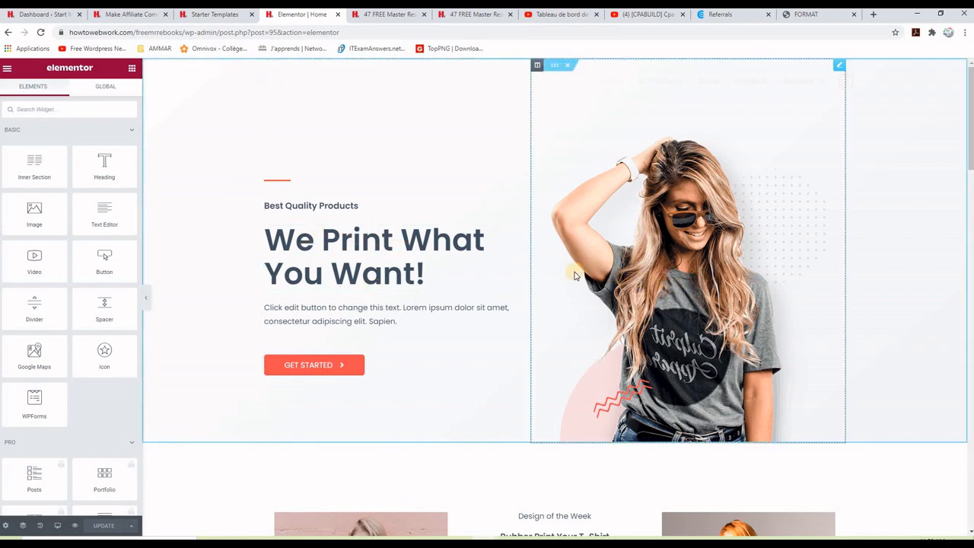
Step: Replace the main hero heading with "Download it Free Today and Start Profiting In Multiple Ways !", copied from the finished ebook page
{"action": "left_click", "coordinate": [475, 14]}
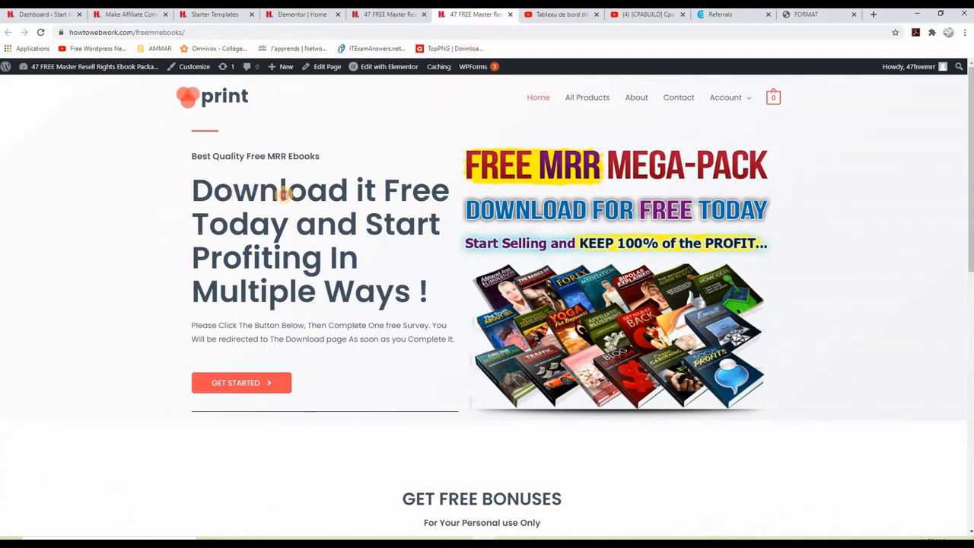
{"action": "left_click_drag", "start_coordinate": [283, 195], "coordinate": [402, 290]}
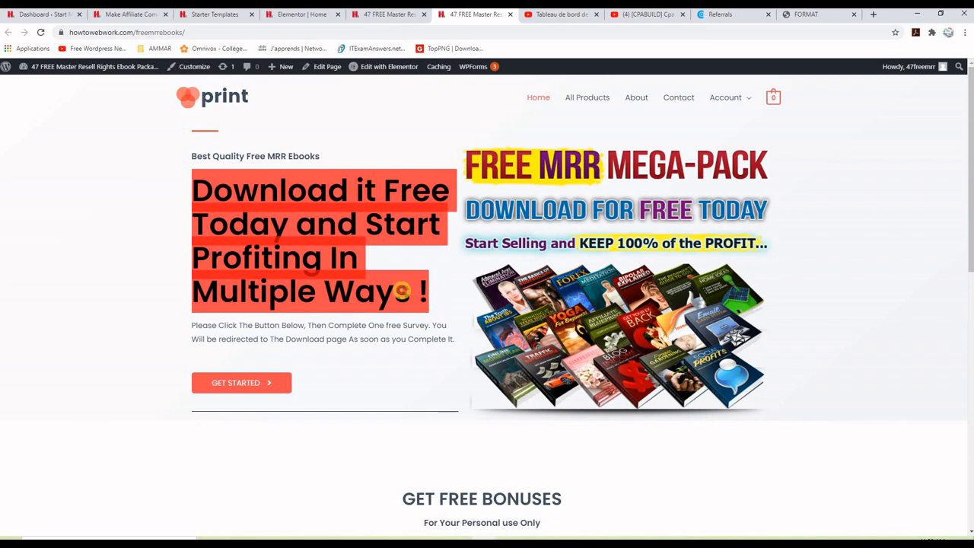
{"action": "right_click", "coordinate": [402, 291]}
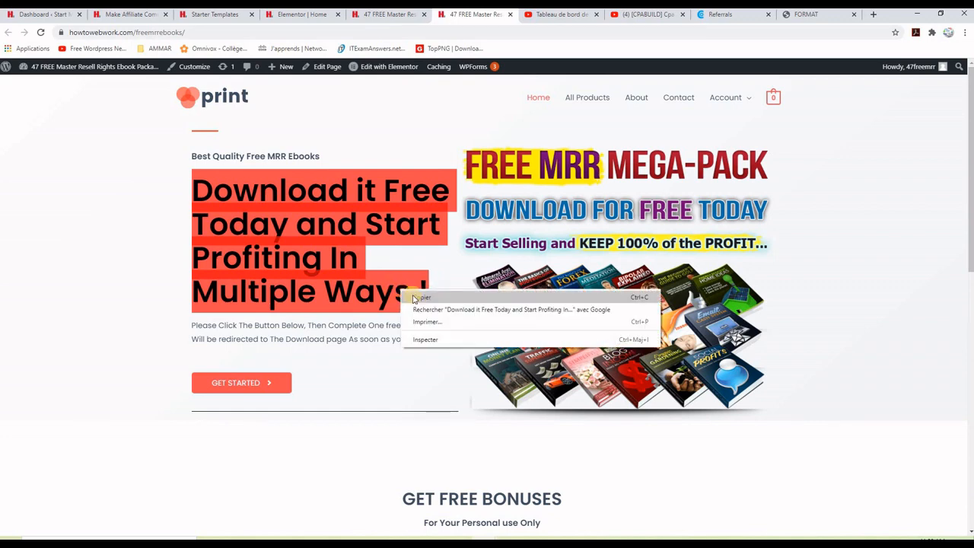
{"action": "left_click", "coordinate": [420, 297]}
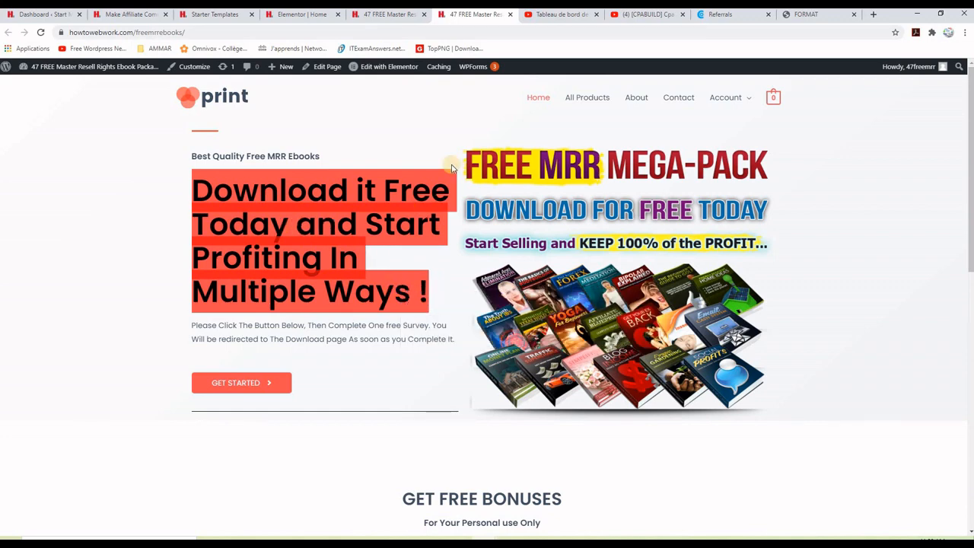
{"action": "left_click", "coordinate": [306, 15]}
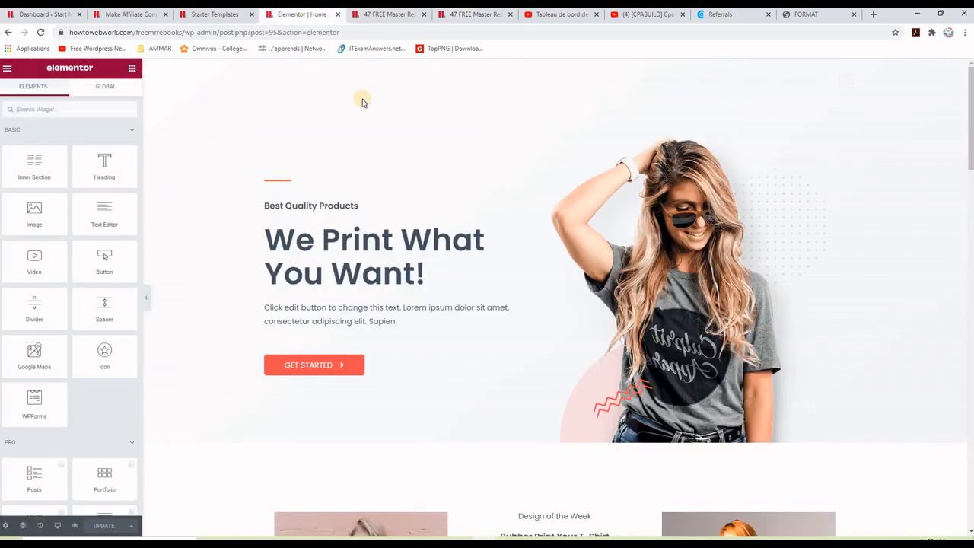
{"action": "left_click", "coordinate": [389, 244]}
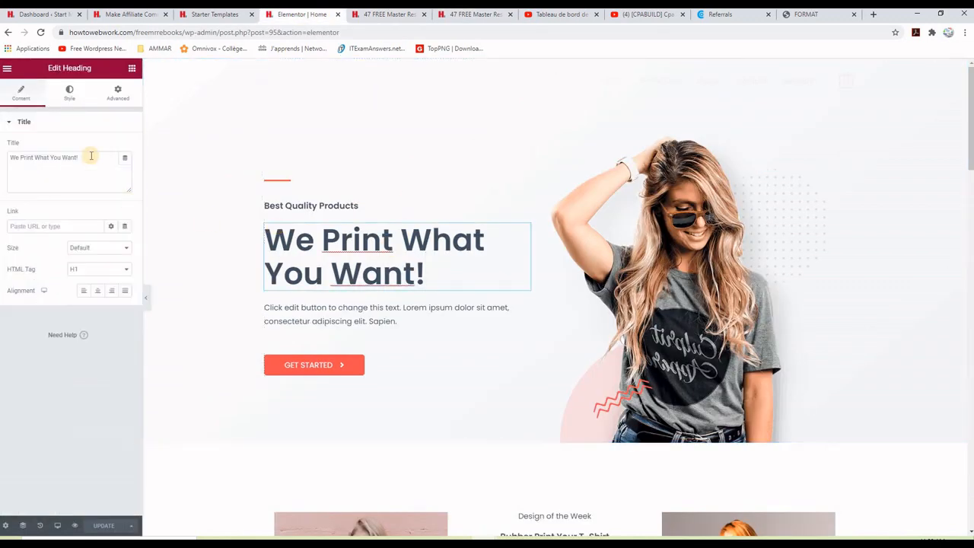
{"action": "left_click_drag", "start_coordinate": [87, 157], "coordinate": [21, 158]}
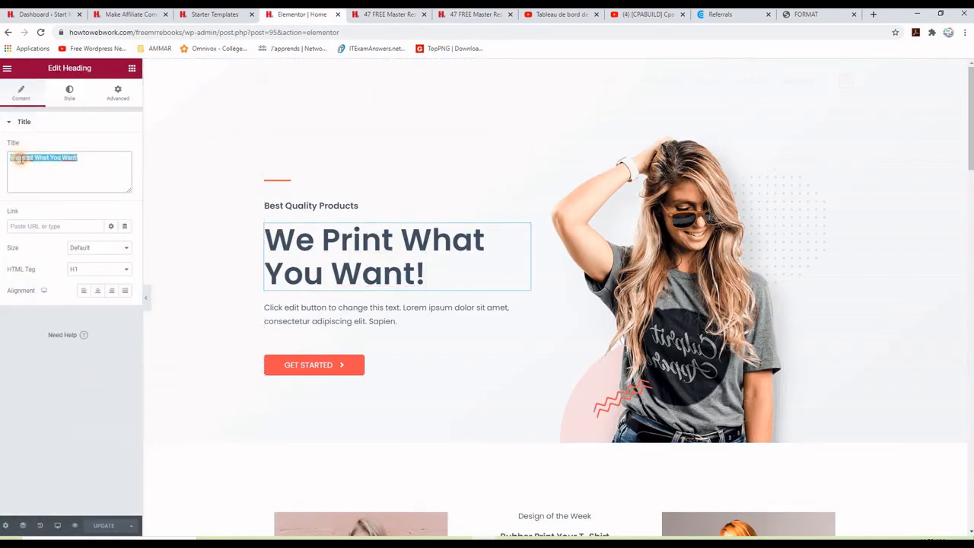
{"action": "right_click", "coordinate": [27, 164]}
{"action": "left_click", "coordinate": [58, 208]}
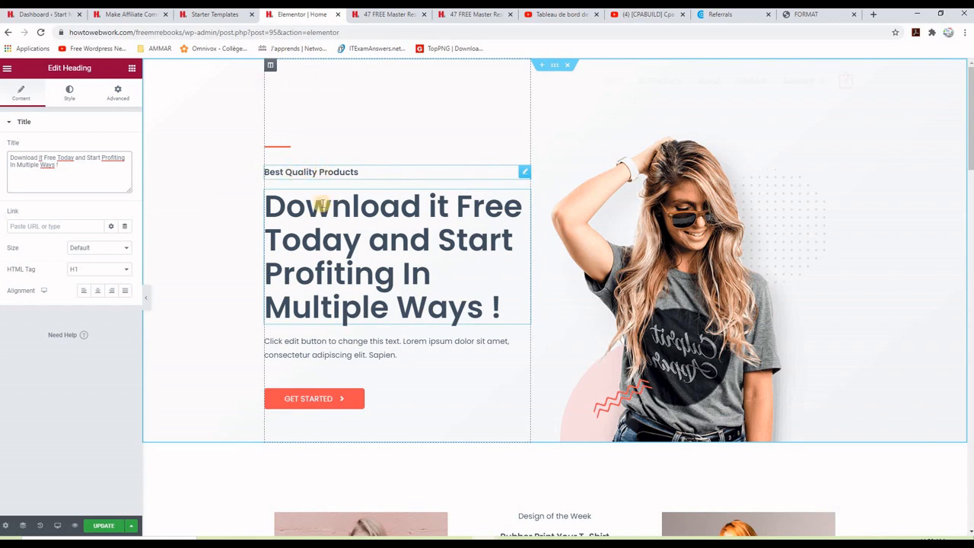
Step: Replace the small "Best Quality Products" heading in the hero section with "Best Quality Free MRR Ebooks", copied from the finished ebook page
{"action": "left_click", "coordinate": [468, 14]}
{"action": "left_click", "coordinate": [320, 156]}
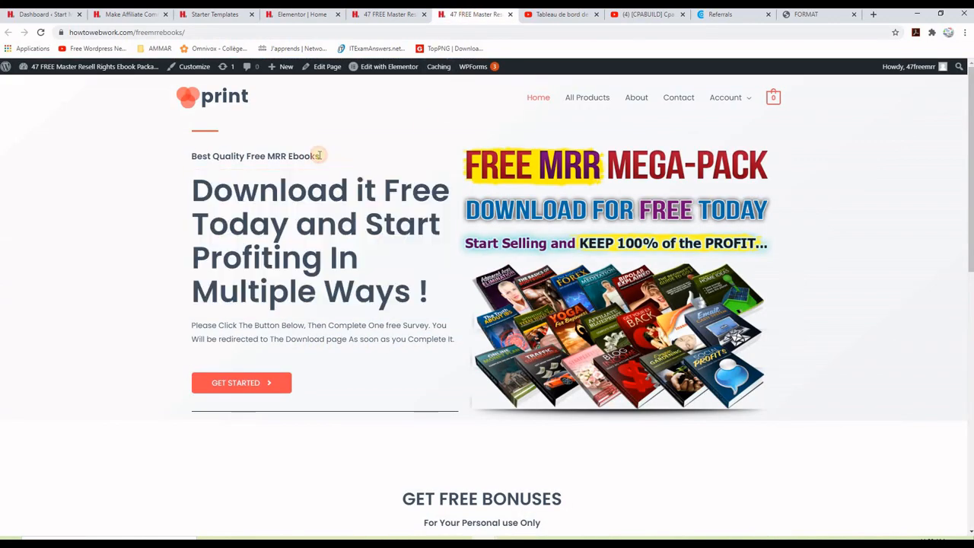
{"action": "left_click_drag", "start_coordinate": [320, 157], "coordinate": [191, 157]}
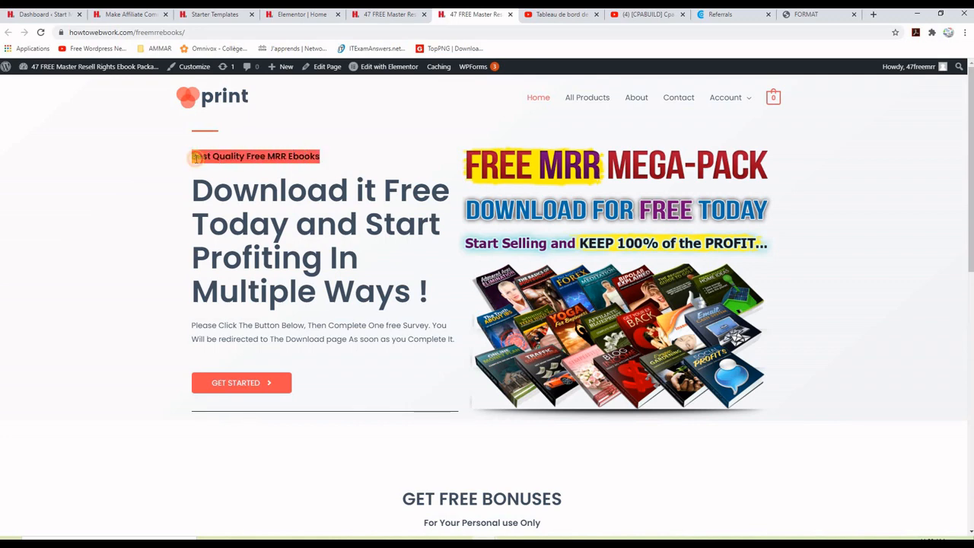
{"action": "right_click", "coordinate": [205, 160]}
{"action": "left_click", "coordinate": [230, 167]}
{"action": "left_click", "coordinate": [296, 15]}
{"action": "left_click", "coordinate": [322, 170]}
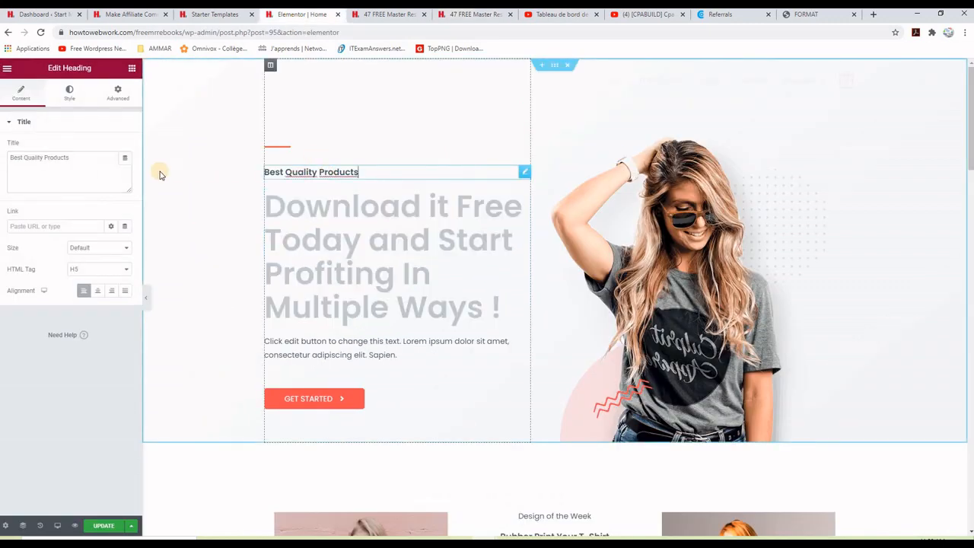
{"action": "triple_click", "coordinate": [24, 157]}
{"action": "right_click", "coordinate": [54, 160]}
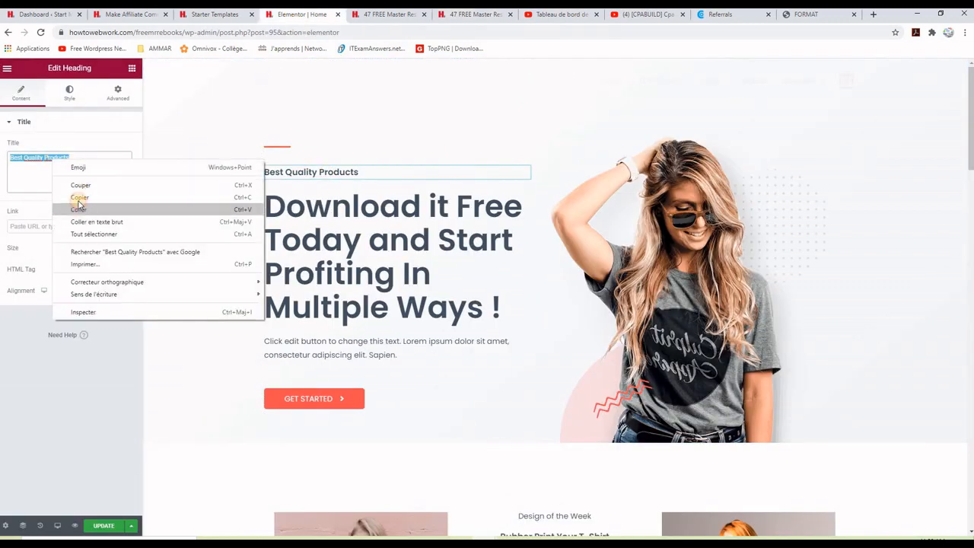
{"action": "left_click", "coordinate": [78, 205]}
Step: Replace the hero paragraph with the finished page's text, "Please Click The Button Below, Then Complete One free Survey. You Will be redirected to The Download page…"
{"action": "left_click", "coordinate": [466, 15]}
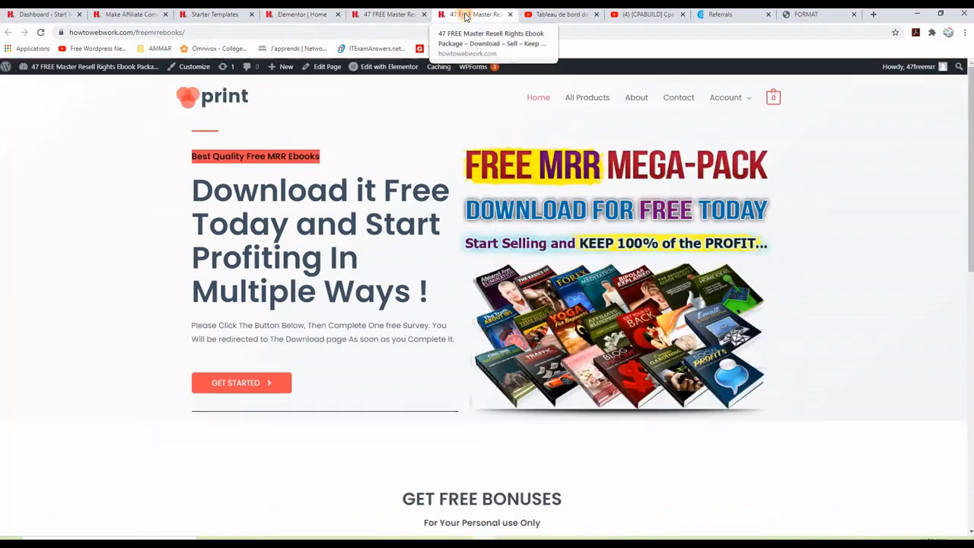
{"action": "left_click_drag", "start_coordinate": [454, 340], "coordinate": [195, 329]}
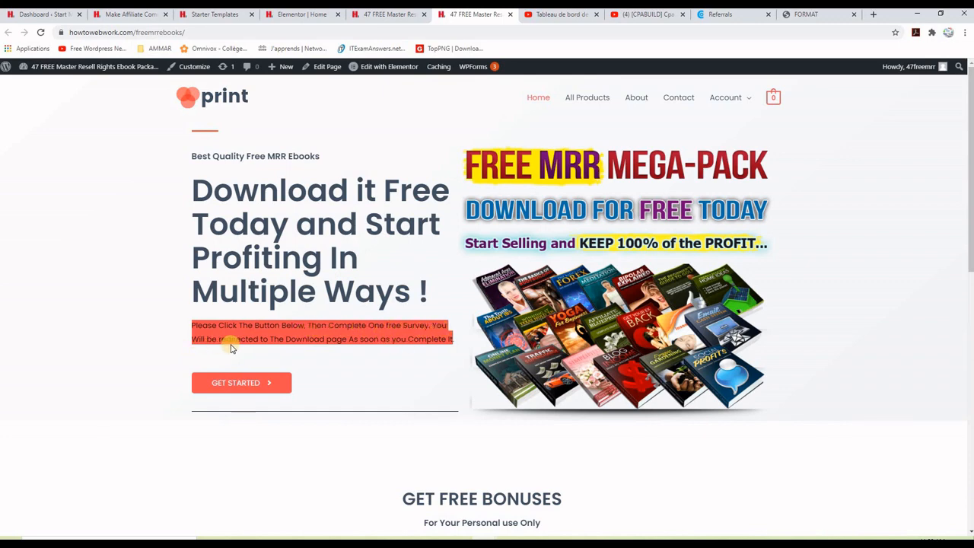
{"action": "right_click", "coordinate": [369, 340]}
{"action": "left_click", "coordinate": [376, 347]}
{"action": "left_click", "coordinate": [304, 18]}
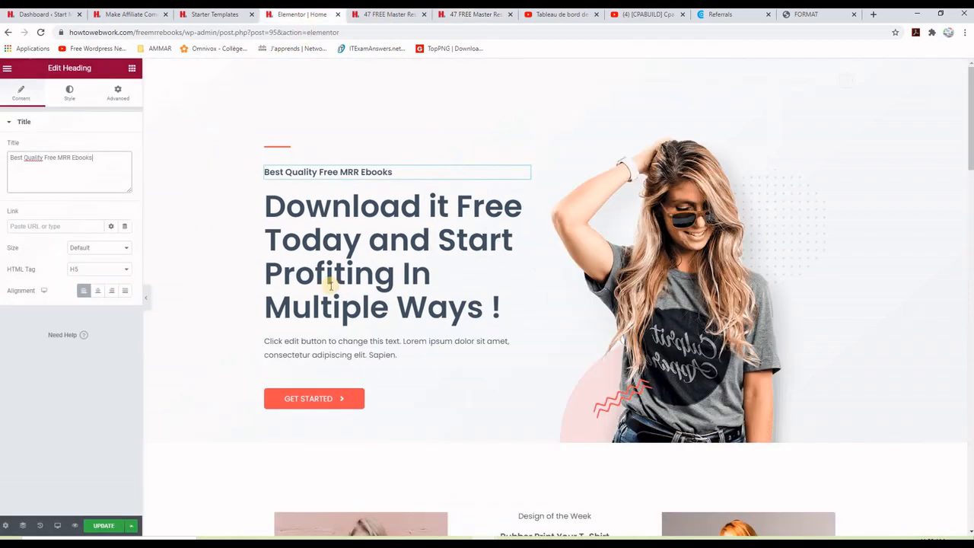
{"action": "left_click", "coordinate": [355, 349]}
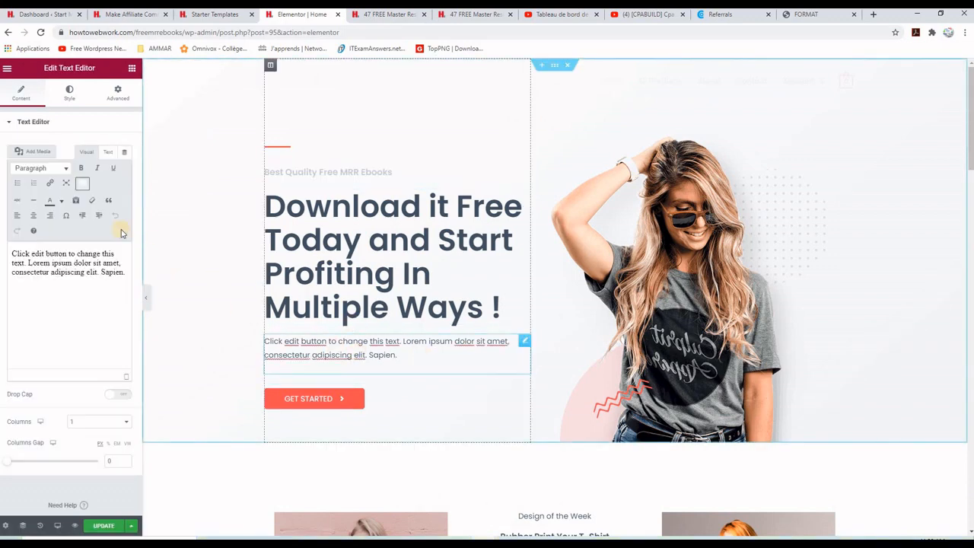
{"action": "left_click_drag", "start_coordinate": [99, 306], "coordinate": [40, 261]}
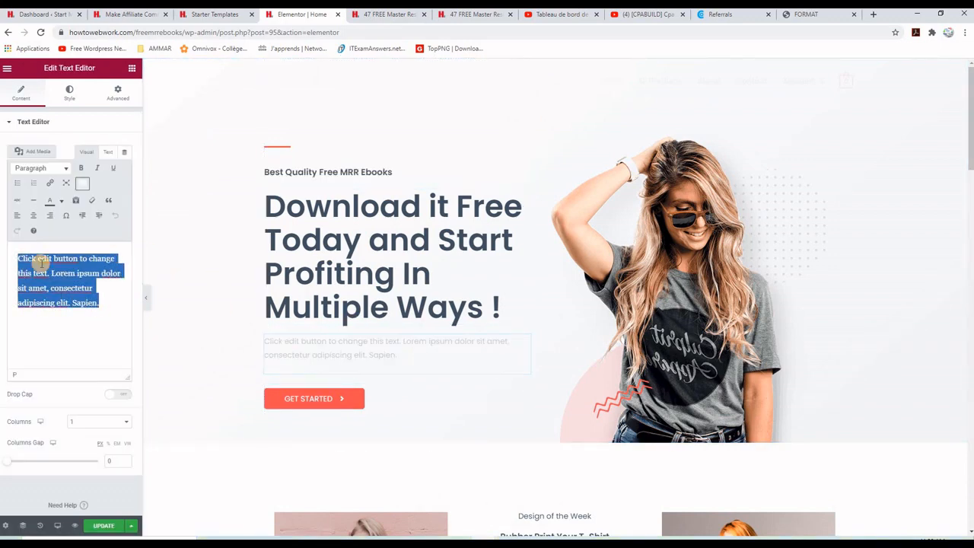
{"action": "right_click", "coordinate": [57, 262]}
{"action": "left_click", "coordinate": [82, 314]}
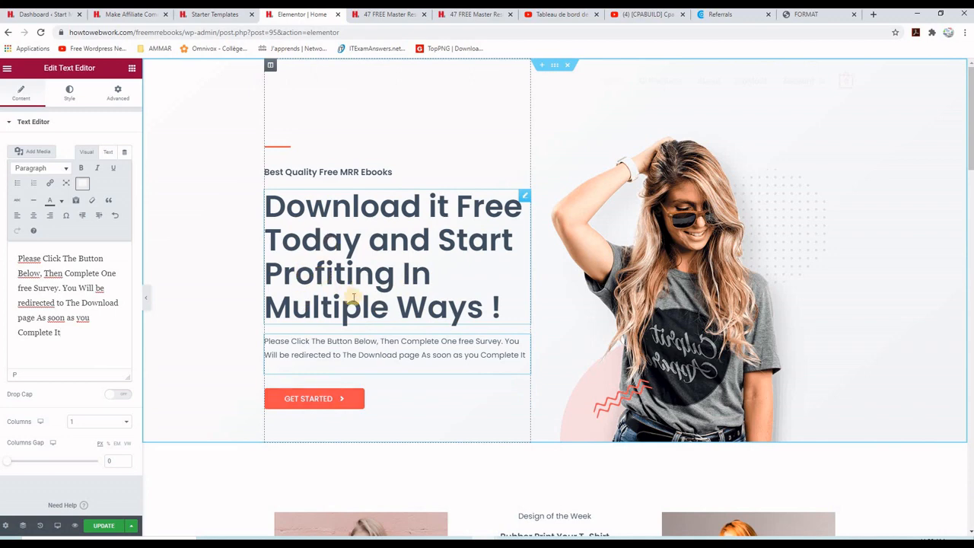
Step: Save the page changes and reload the live home page to check the new hero text
{"action": "left_click", "coordinate": [102, 526]}
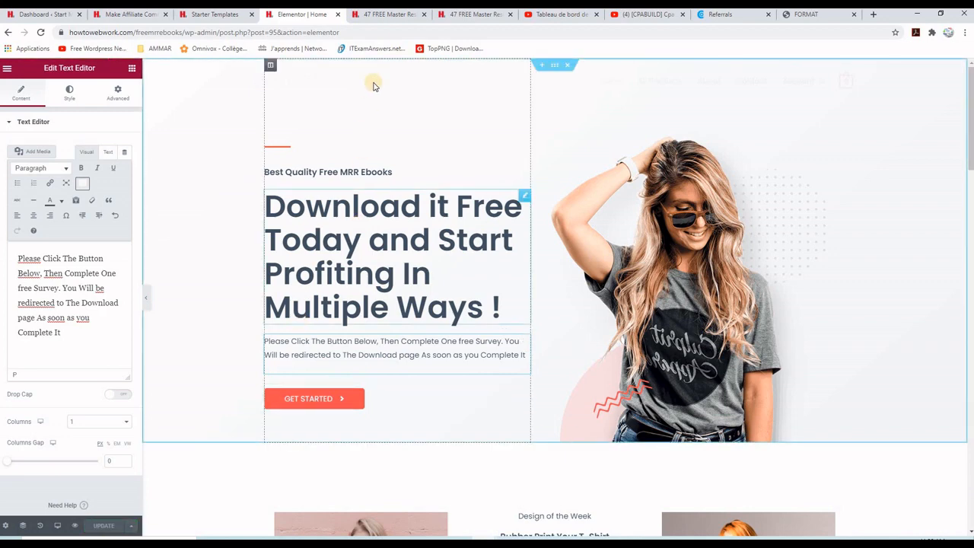
{"action": "left_click", "coordinate": [386, 13]}
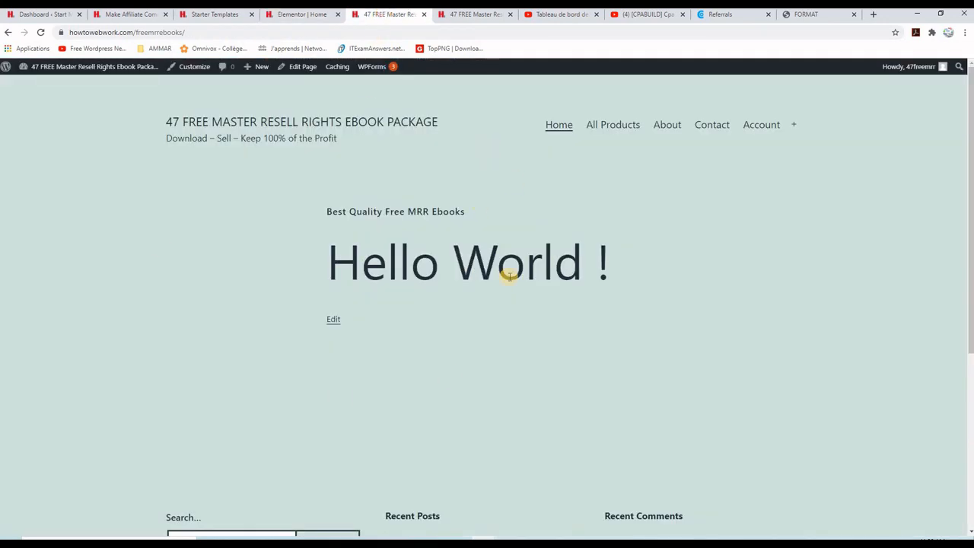
{"action": "left_click", "coordinate": [41, 33]}
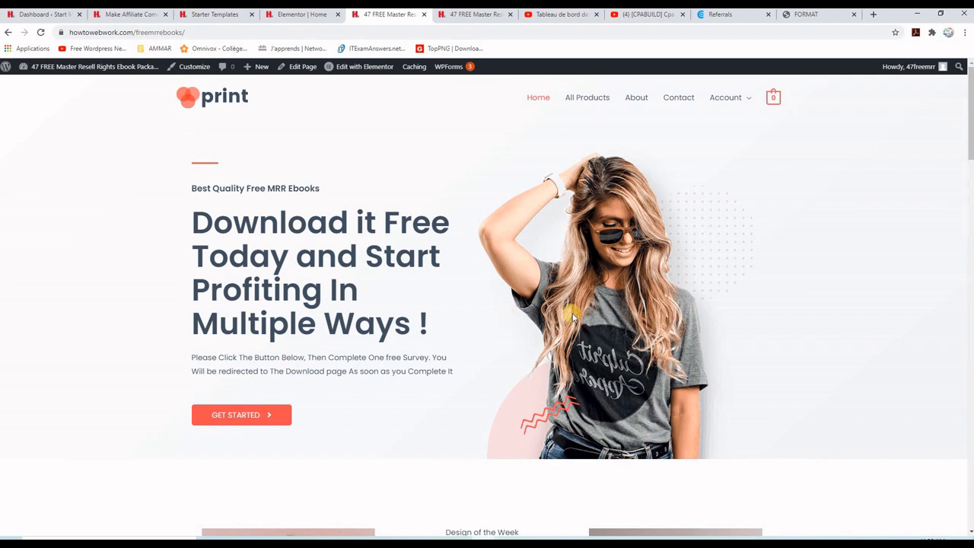
Step: Replace the hero photo of the woman with an uploaded copy of the free MRR mega-pack image freemrrpackage.png
{"action": "left_click", "coordinate": [285, 15]}
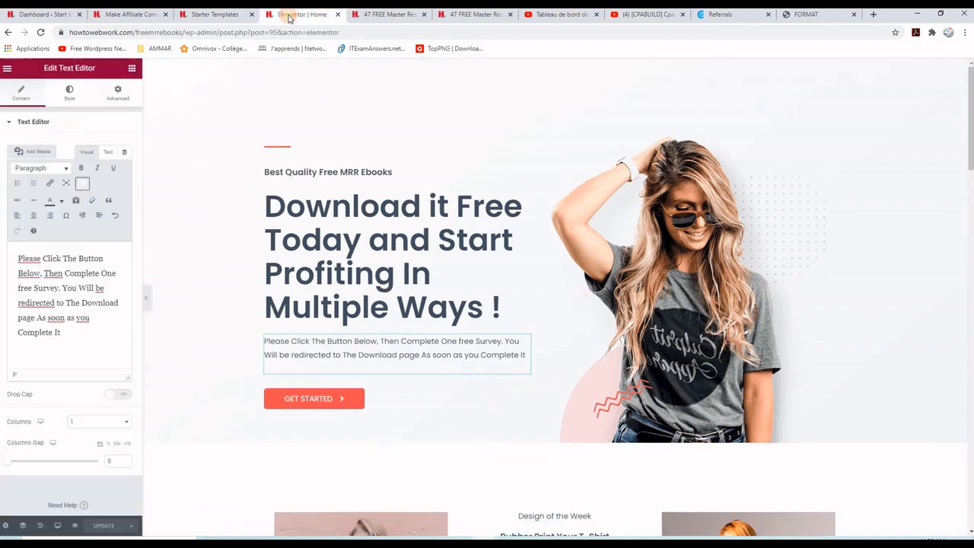
{"action": "left_click", "coordinate": [675, 261]}
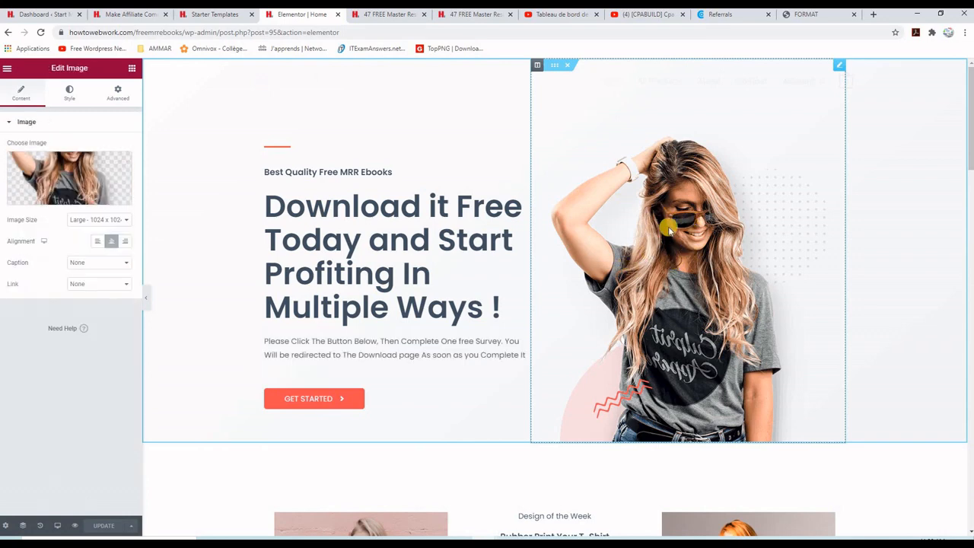
{"action": "left_click", "coordinate": [63, 199]}
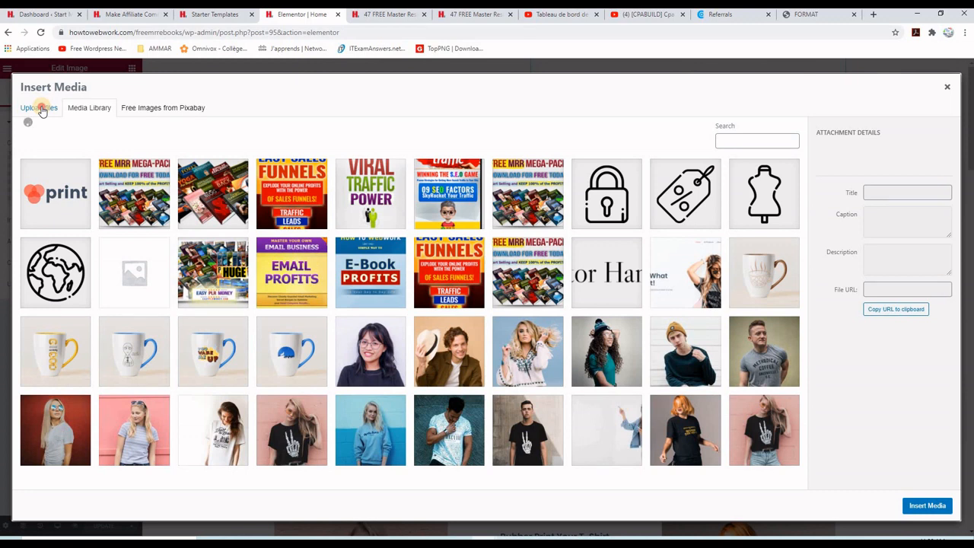
{"action": "left_click", "coordinate": [42, 109]}
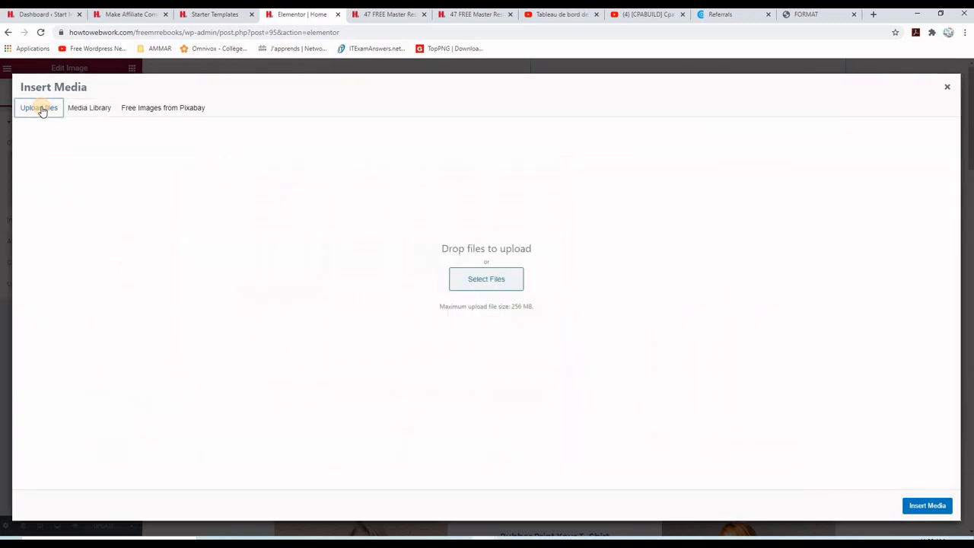
{"action": "left_click", "coordinate": [474, 282]}
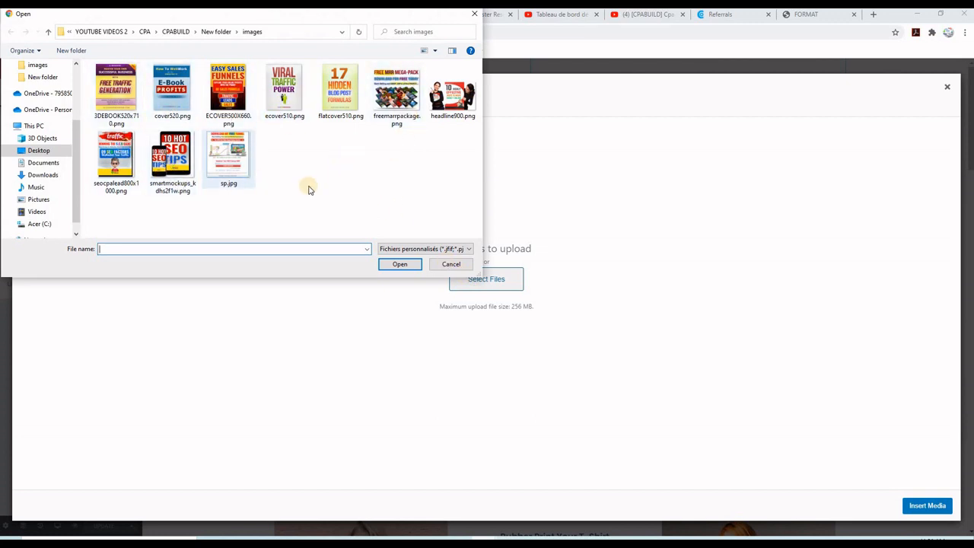
{"action": "double_click", "coordinate": [396, 95]}
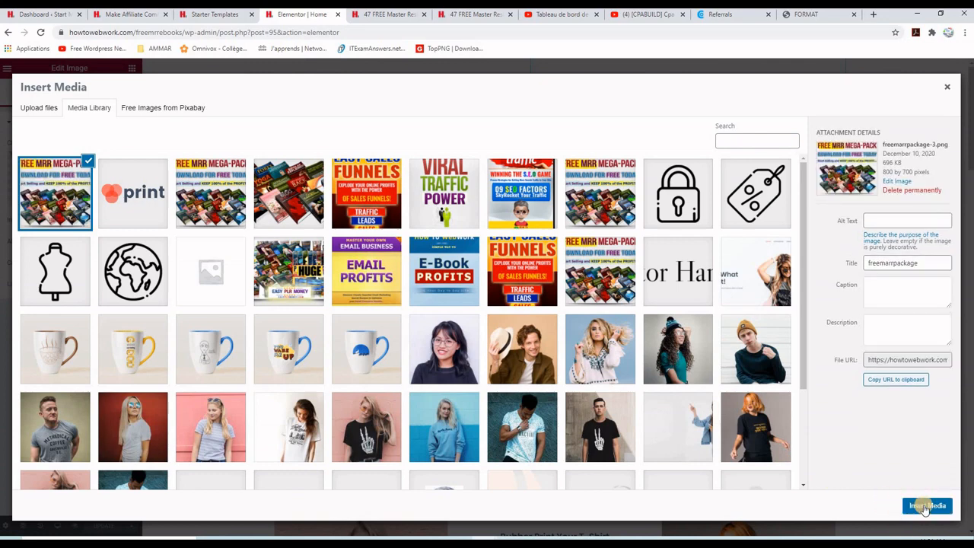
{"action": "left_click", "coordinate": [925, 507]}
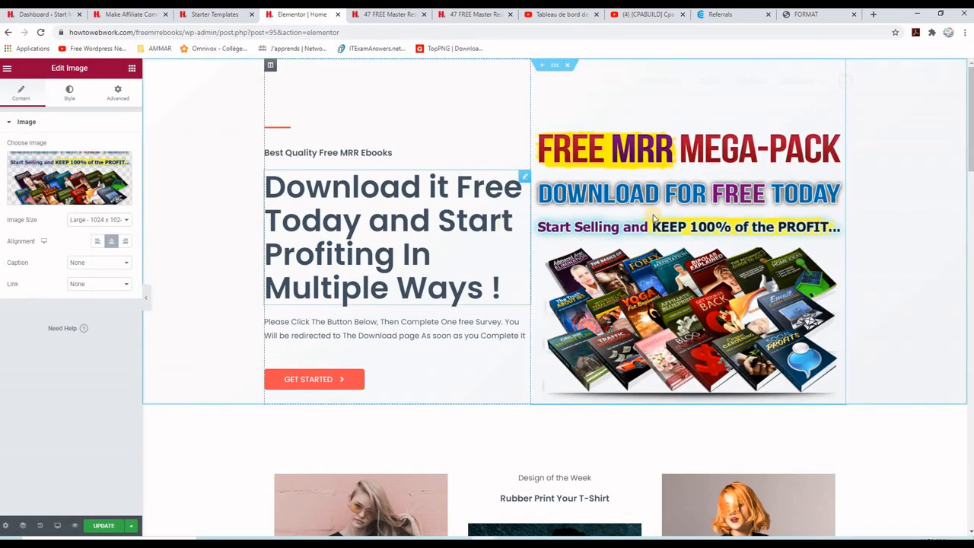
Step: Save the image change and reload the live home page to review the hero image and the section below it
{"action": "left_click", "coordinate": [104, 528]}
{"action": "left_click", "coordinate": [392, 14]}
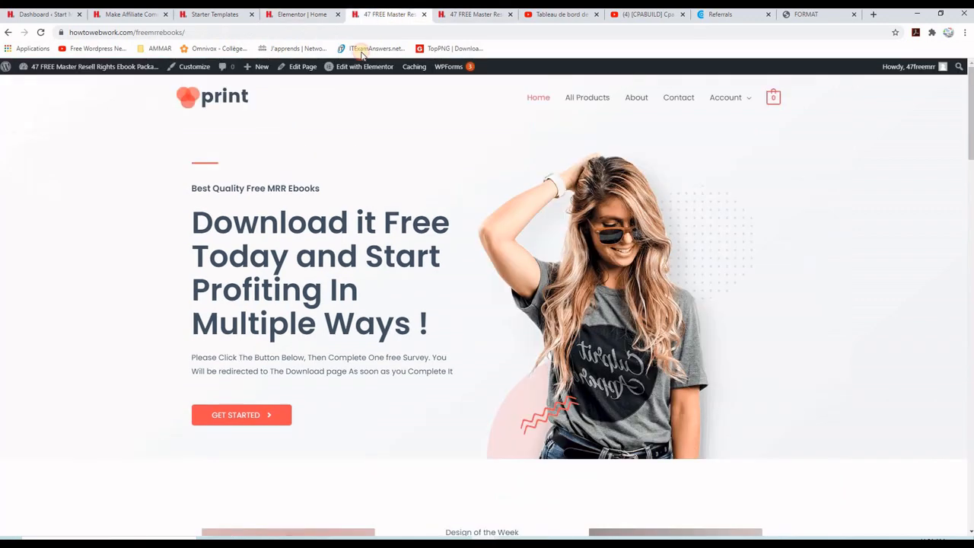
{"action": "left_click", "coordinate": [40, 32]}
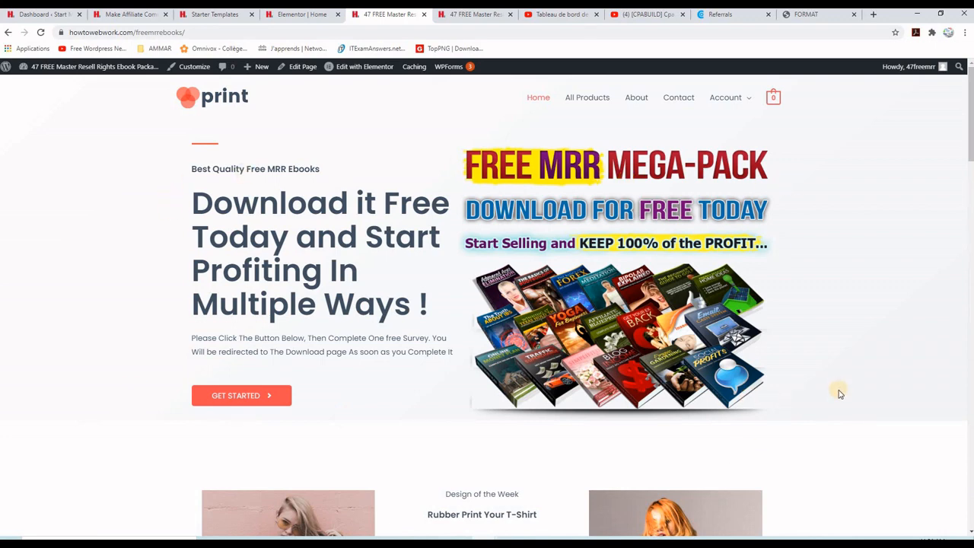
{"action": "scroll", "coordinate": [840, 394], "scroll_direction": "down", "scroll_amount": 3}
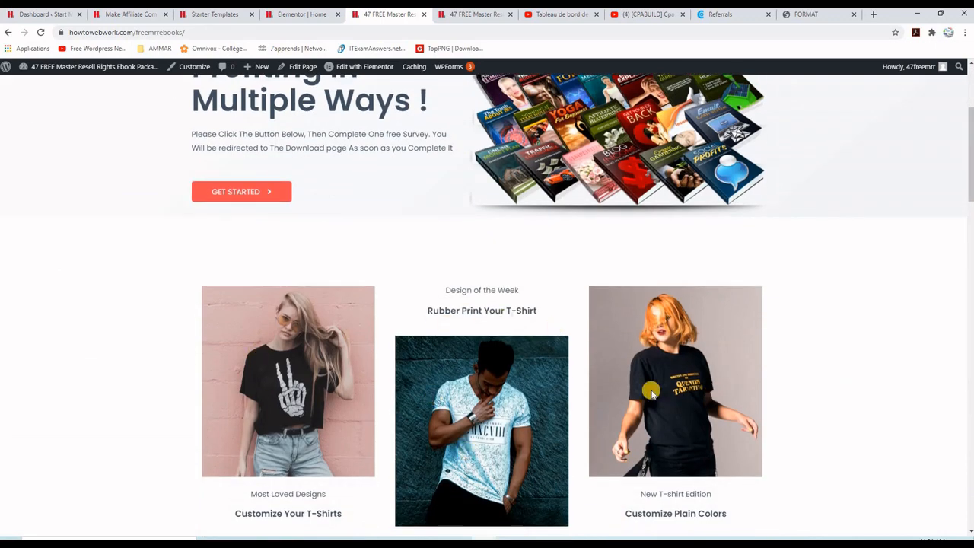
Step: Replace the "Design of the Week" text above the middle T-shirt image with "GET FREE BONUSES" as a Heading 2
{"action": "left_click", "coordinate": [300, 17]}
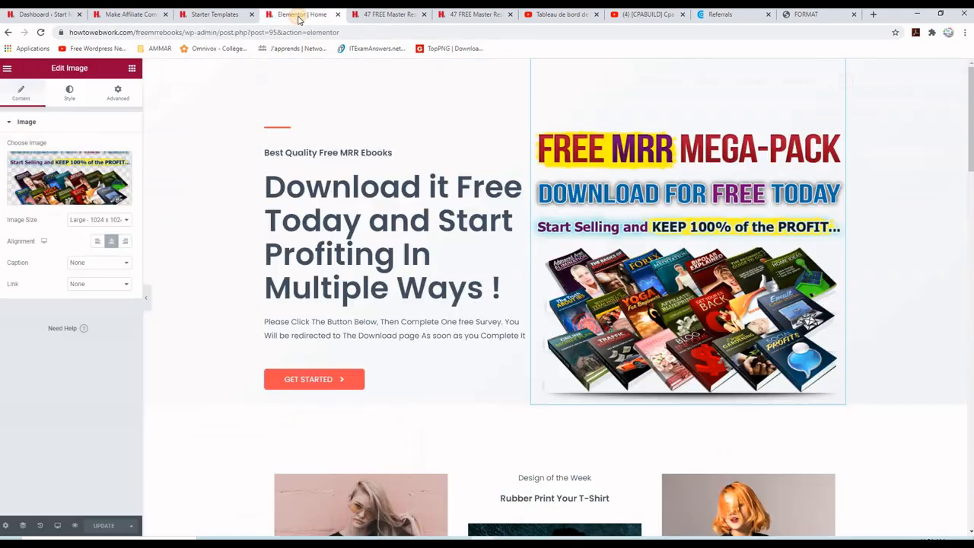
{"action": "scroll", "coordinate": [591, 326], "scroll_direction": "down", "scroll_amount": 2}
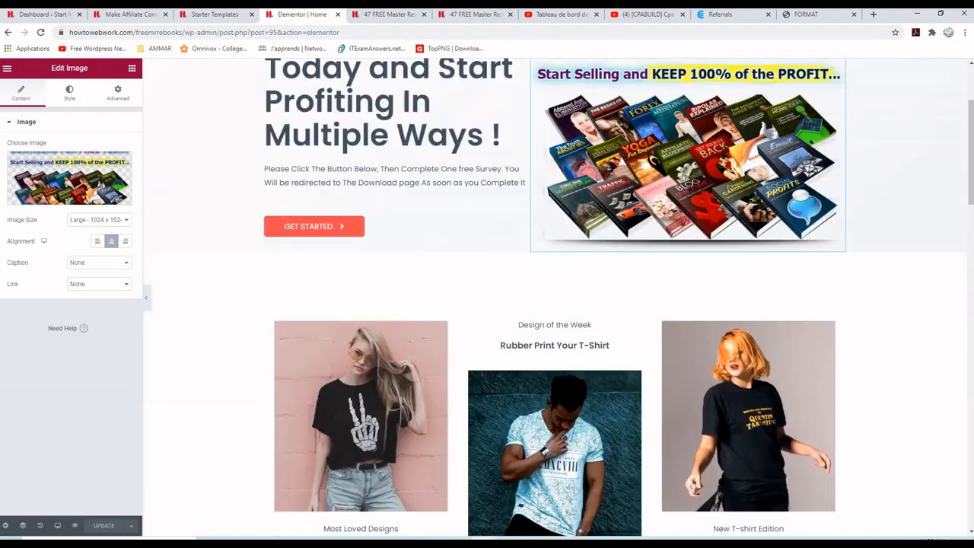
{"action": "left_click", "coordinate": [591, 325]}
{"action": "left_click_drag", "start_coordinate": [592, 325], "coordinate": [520, 325]}
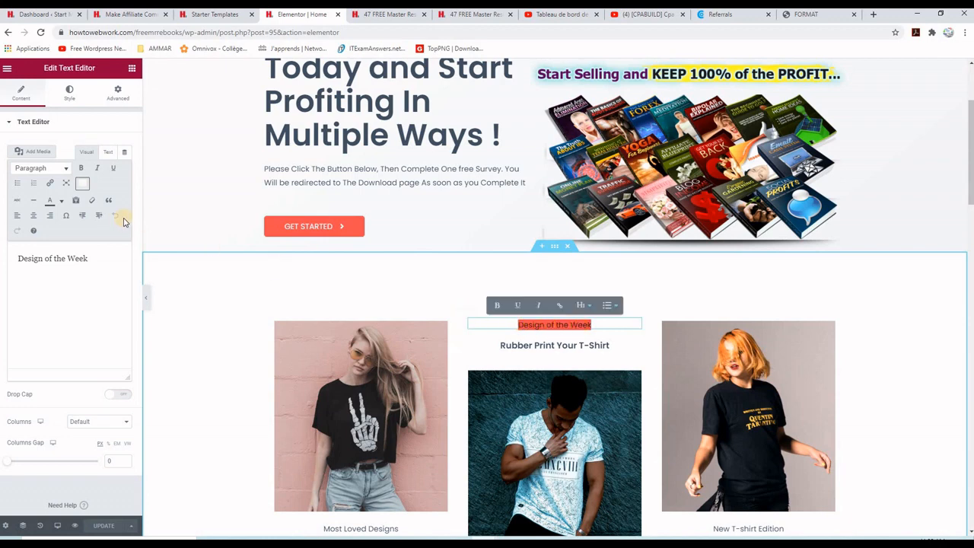
{"action": "left_click", "coordinate": [88, 258]}
{"action": "left_click_drag", "start_coordinate": [87, 258], "coordinate": [19, 258]}
{"action": "right_click", "coordinate": [25, 260]}
{"action": "left_click", "coordinate": [60, 296]}
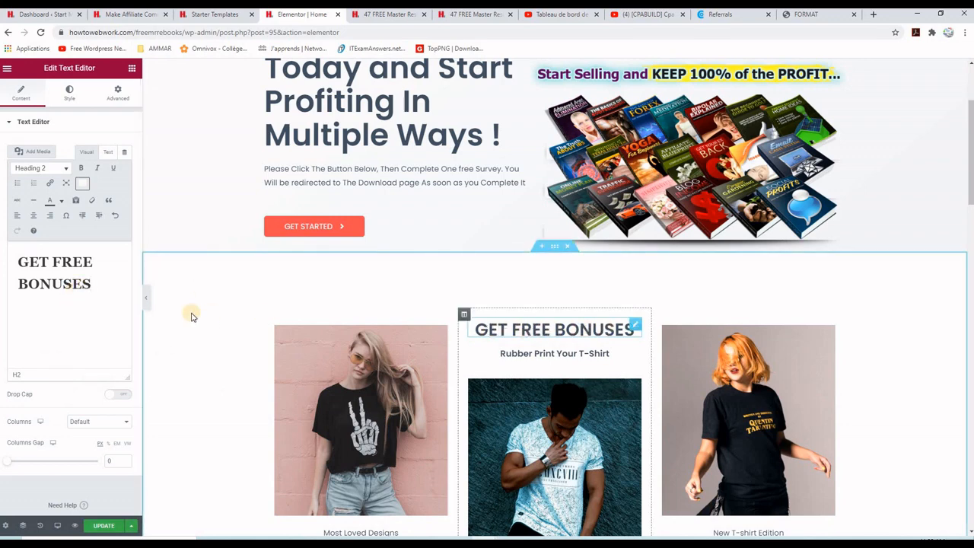
Step: Change the "Rubber Print Your T-Shirt" heading to "For Personal use only"
{"action": "left_click", "coordinate": [541, 356]}
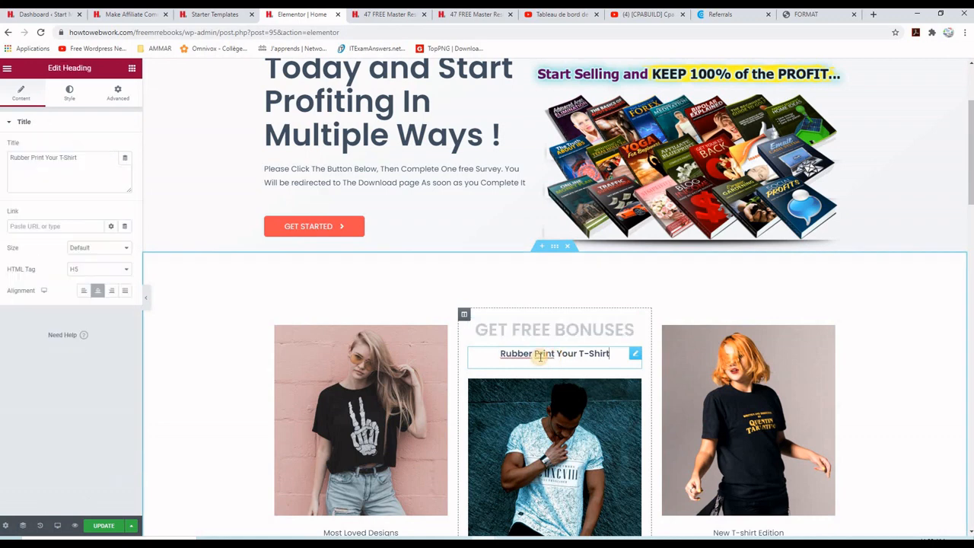
{"action": "left_click_drag", "start_coordinate": [609, 355], "coordinate": [498, 356]}
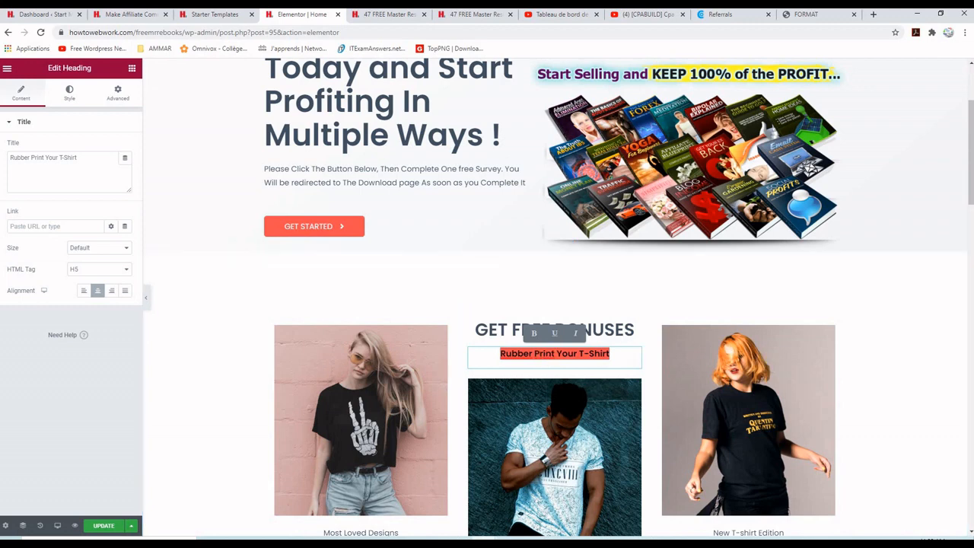
{"action": "type", "text": "For Personal"}
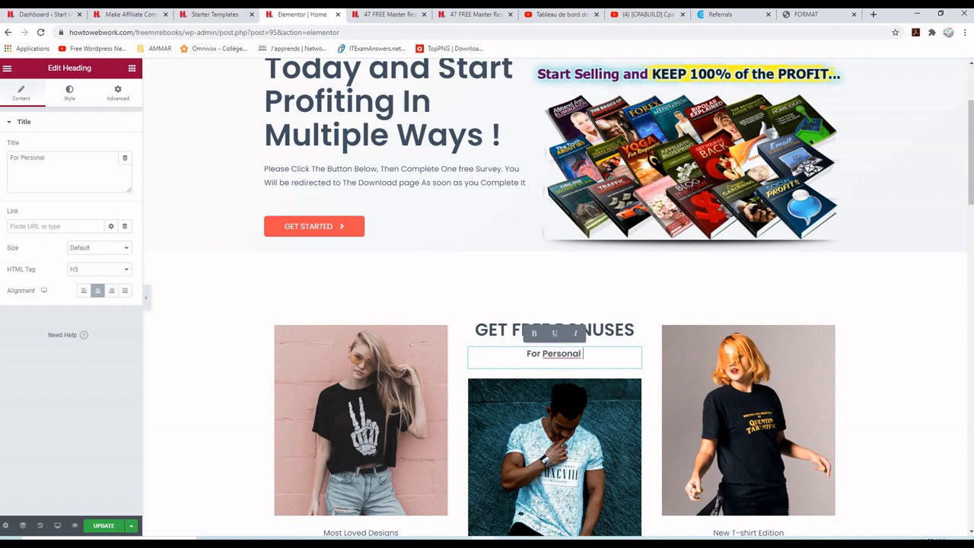
{"action": "type", "text": " use only"}
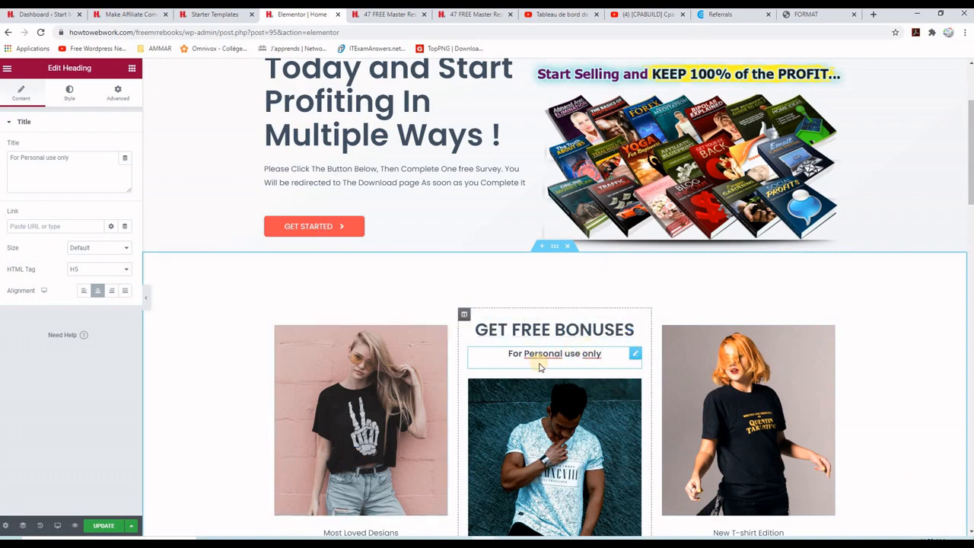
Step: Replace the photo of the woman in the black T-shirt with an uploaded copy of the sales funnels cover ECOVER500X660.png
{"action": "scroll", "coordinate": [920, 309], "scroll_direction": "up", "scroll_amount": 2}
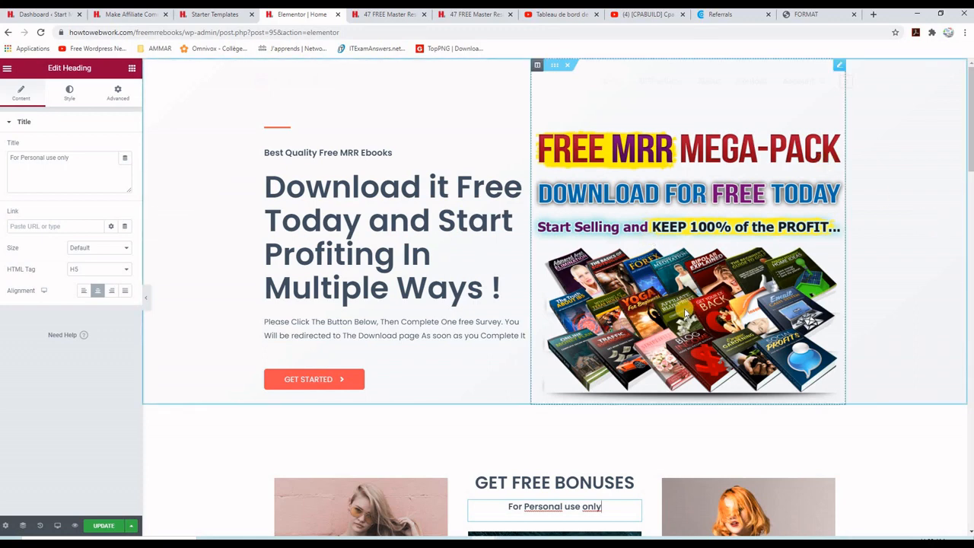
{"action": "scroll", "coordinate": [685, 314], "scroll_direction": "down", "scroll_amount": 3}
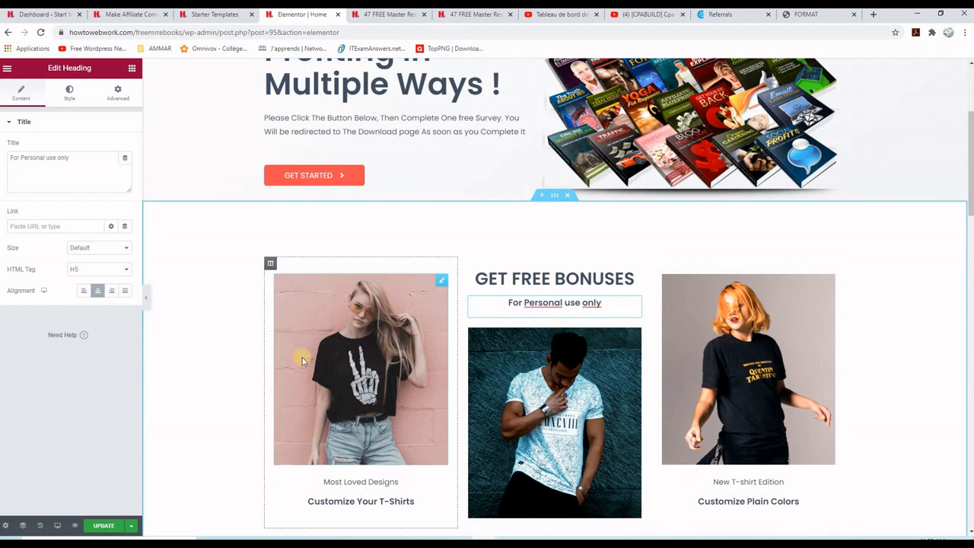
{"action": "left_click", "coordinate": [440, 281]}
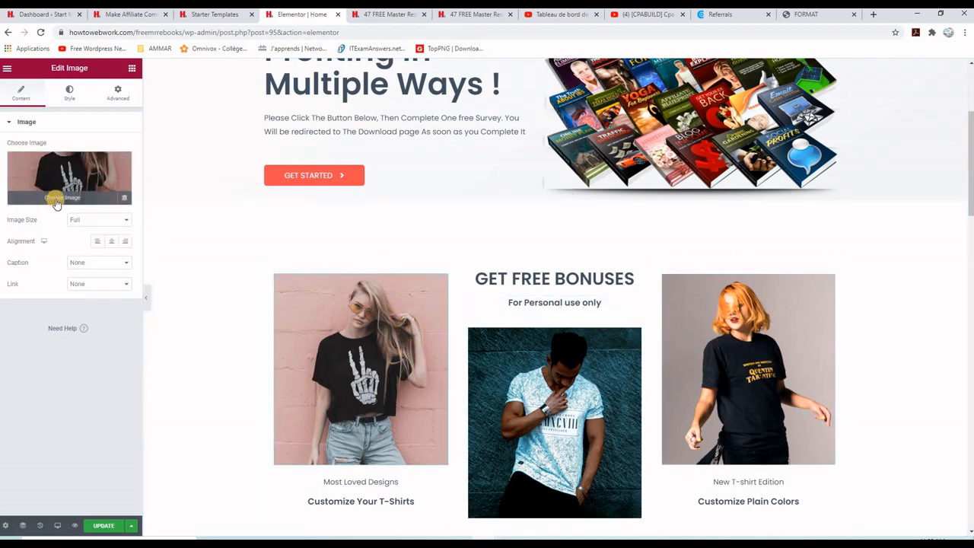
{"action": "left_click", "coordinate": [55, 201]}
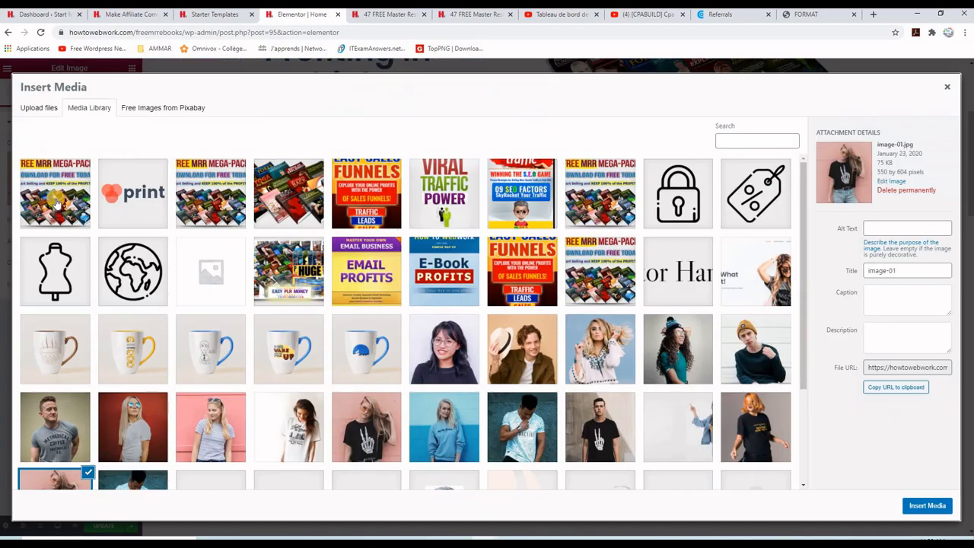
{"action": "left_click", "coordinate": [36, 110]}
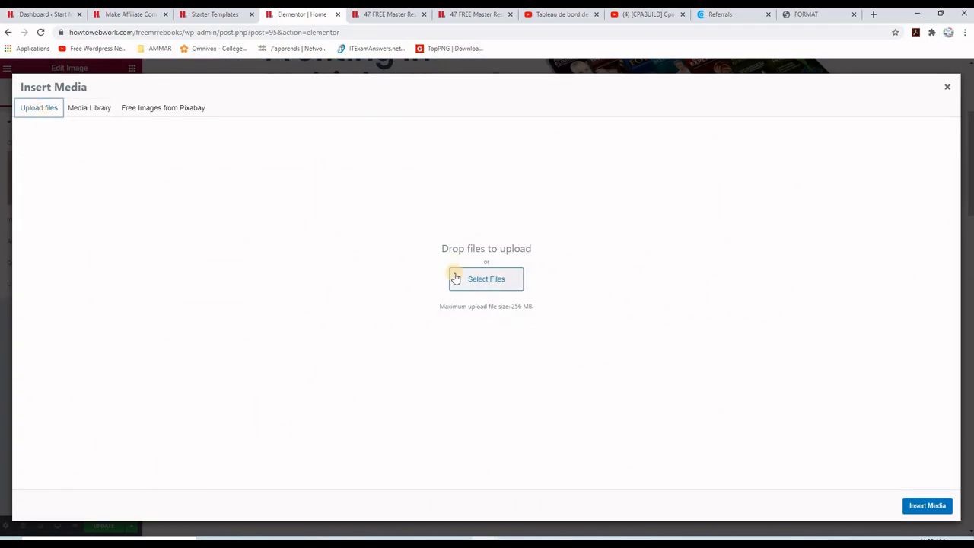
{"action": "left_click", "coordinate": [456, 279]}
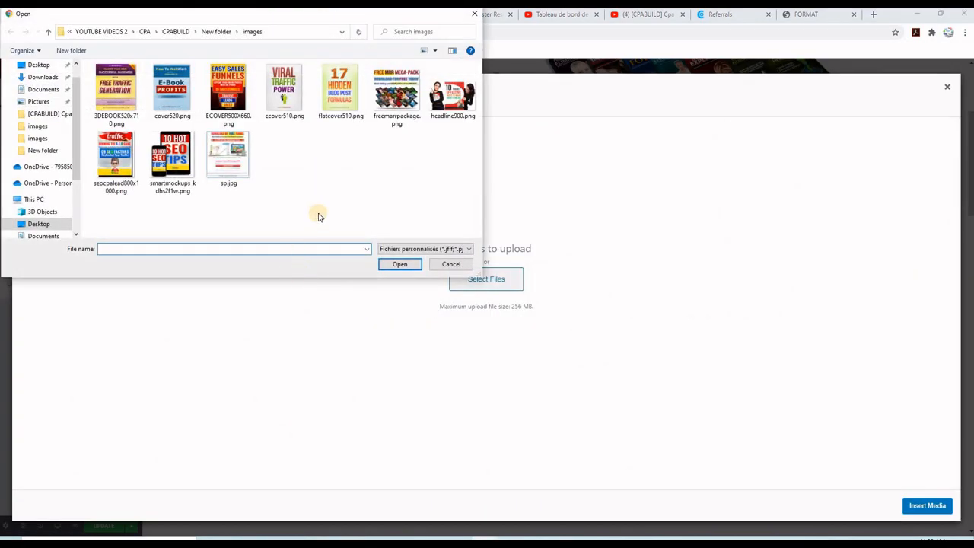
{"action": "double_click", "coordinate": [220, 92]}
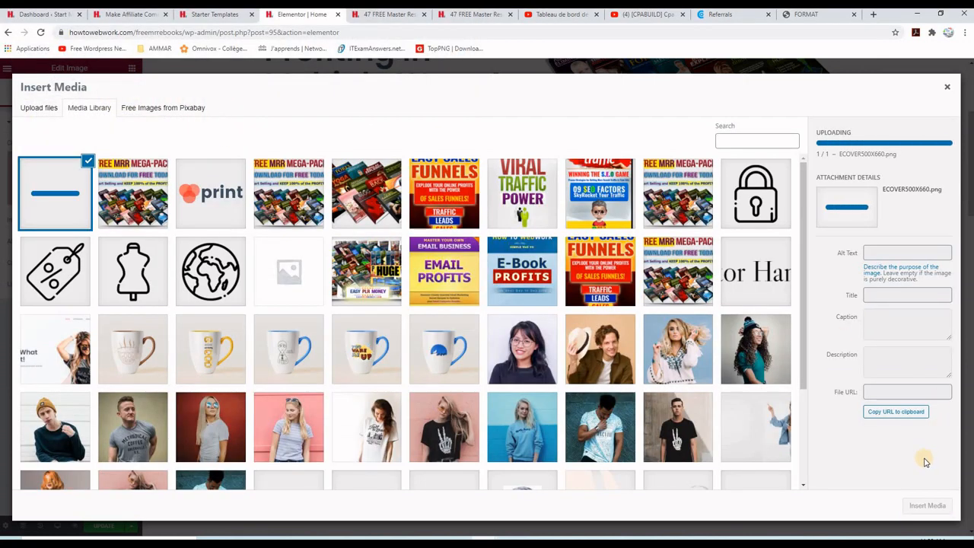
{"action": "left_click", "coordinate": [913, 506]}
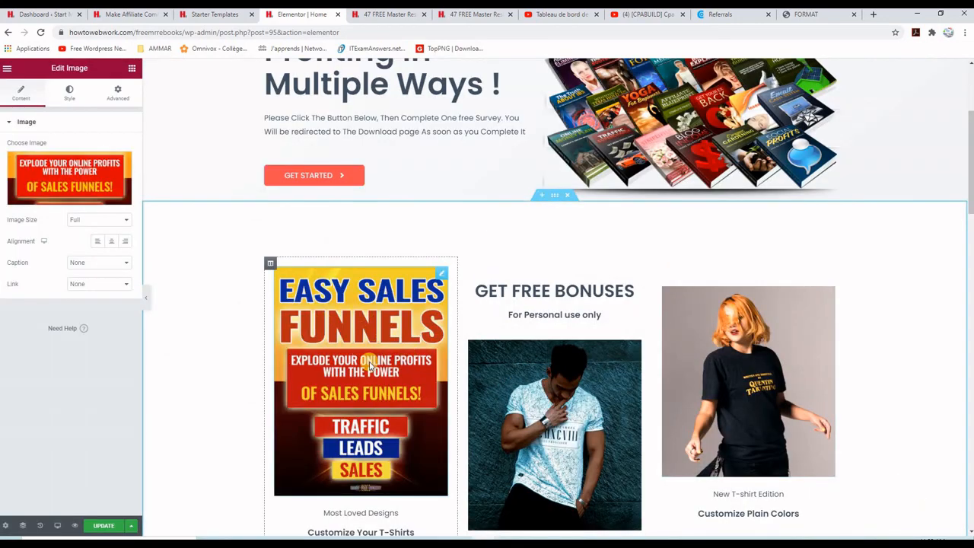
Step: Replace the middle T-shirt photo below "For Personal use only" with an uploaded copy of the blog post formulas cover flatcover510.png
{"action": "left_click", "coordinate": [635, 352]}
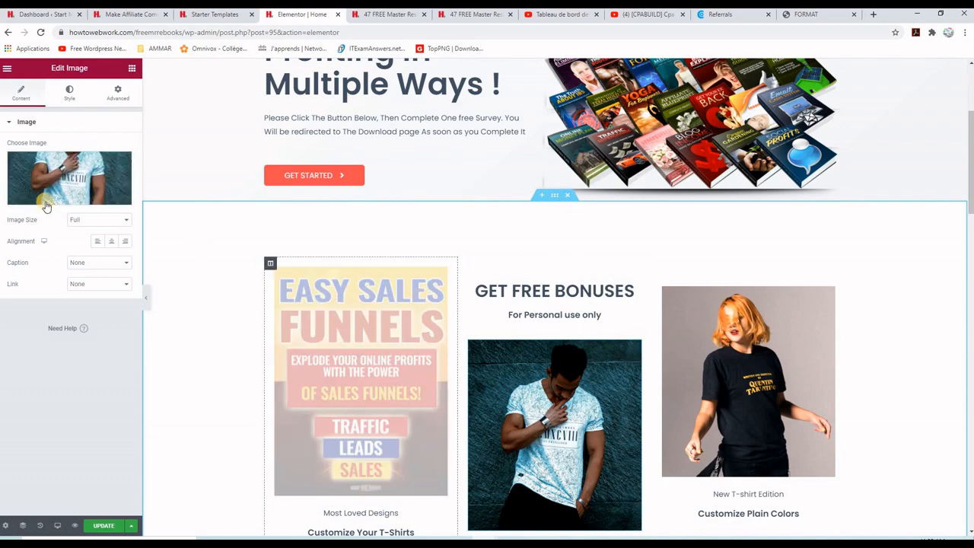
{"action": "left_click", "coordinate": [57, 199]}
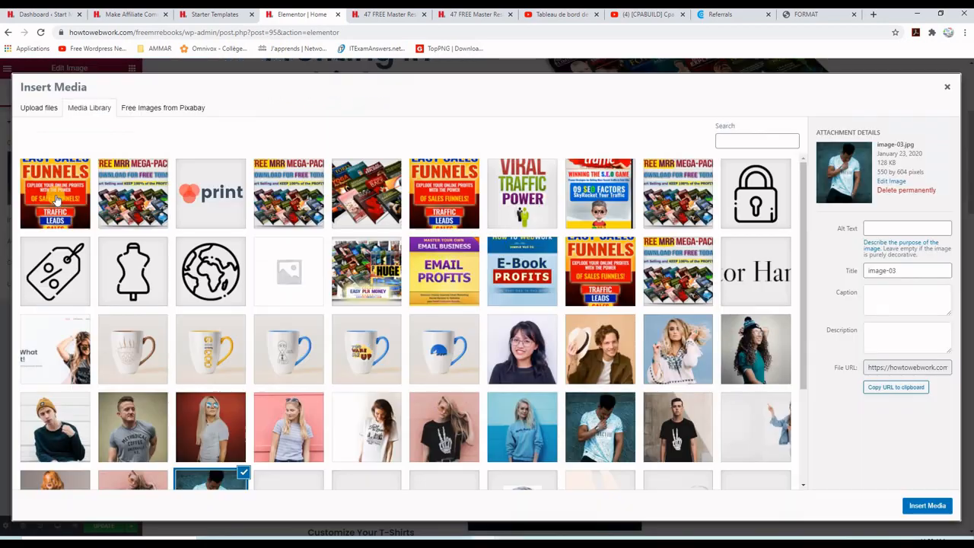
{"action": "left_click", "coordinate": [36, 111]}
{"action": "left_click", "coordinate": [491, 280]}
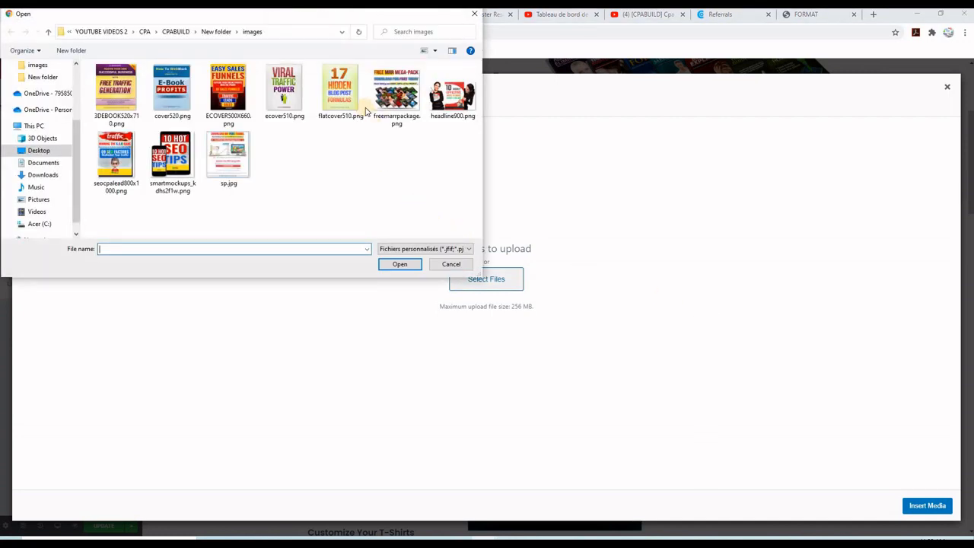
{"action": "double_click", "coordinate": [332, 93]}
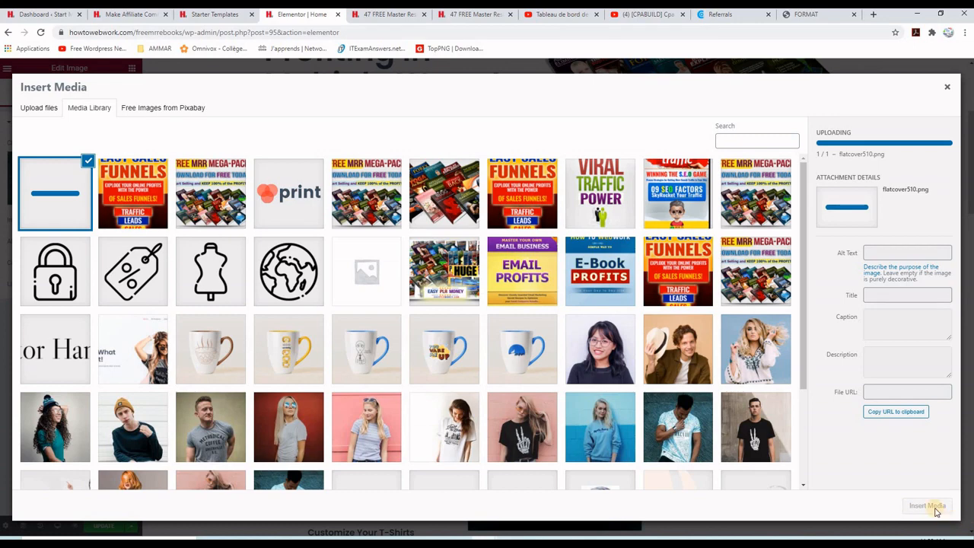
{"action": "left_click", "coordinate": [929, 506]}
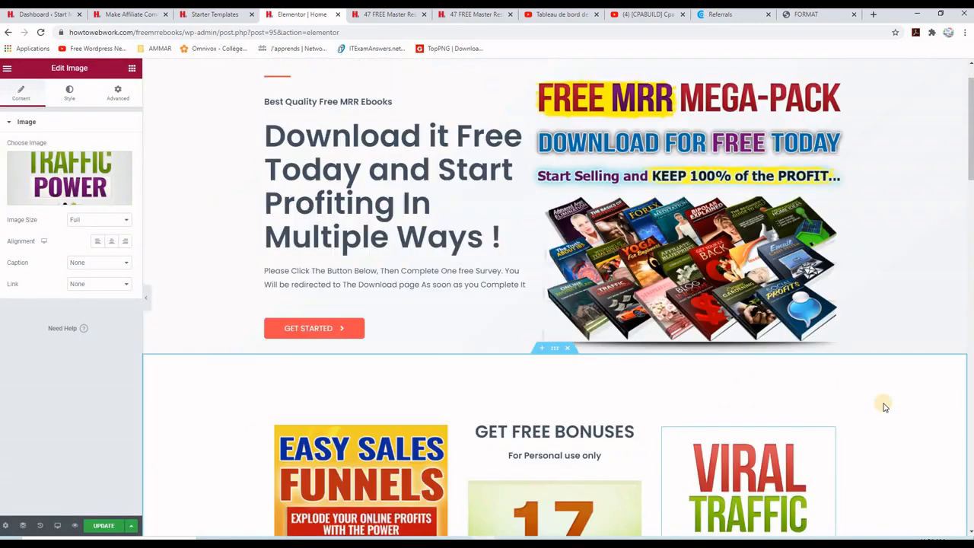
Step: Save the bonus cover images and reload the live home page
{"action": "scroll", "coordinate": [832, 401], "scroll_direction": "down", "scroll_amount": 1}
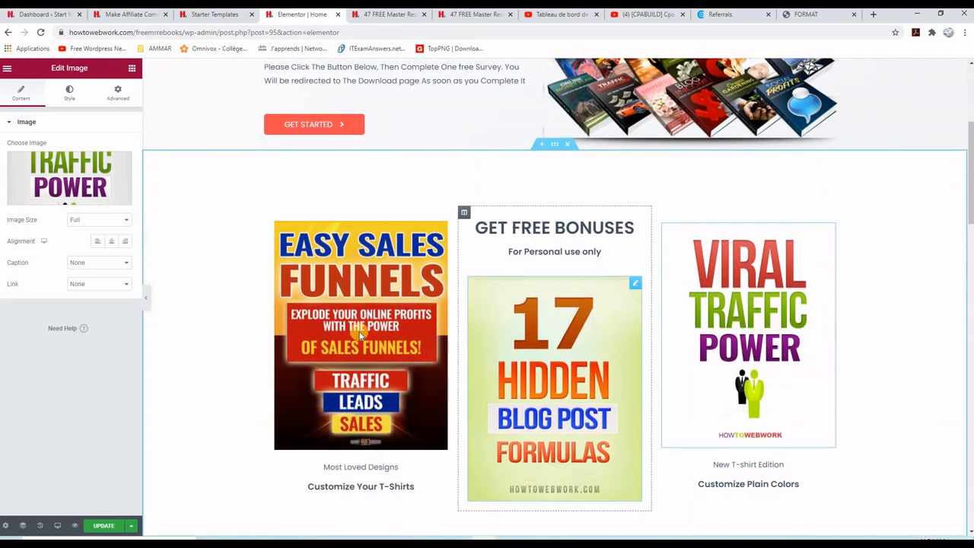
{"action": "left_click", "coordinate": [106, 526]}
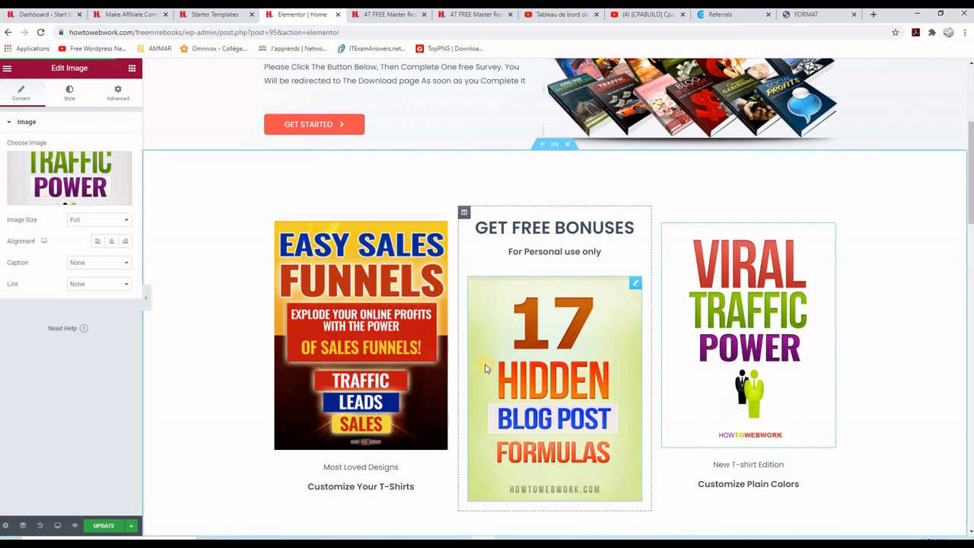
{"action": "left_click", "coordinate": [388, 14]}
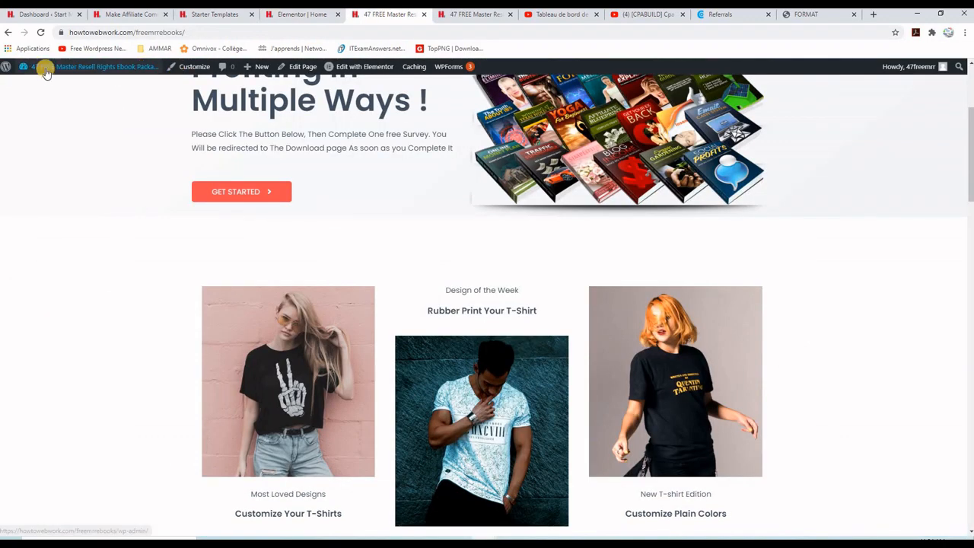
{"action": "left_click", "coordinate": [35, 122]}
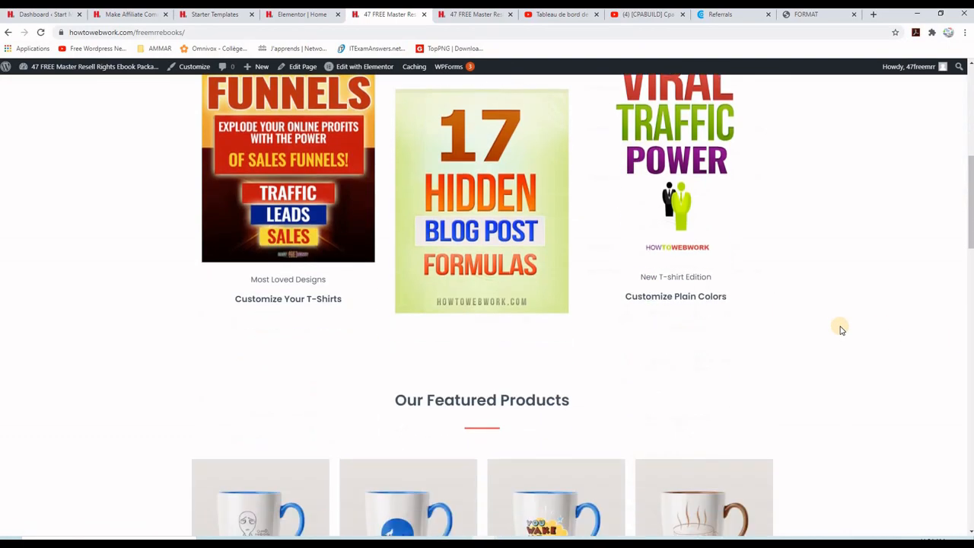
Step: Examine the live page from the bonus covers down to the footer to identify leftover template sections
{"action": "scroll", "coordinate": [841, 329], "scroll_direction": "down", "scroll_amount": 5}
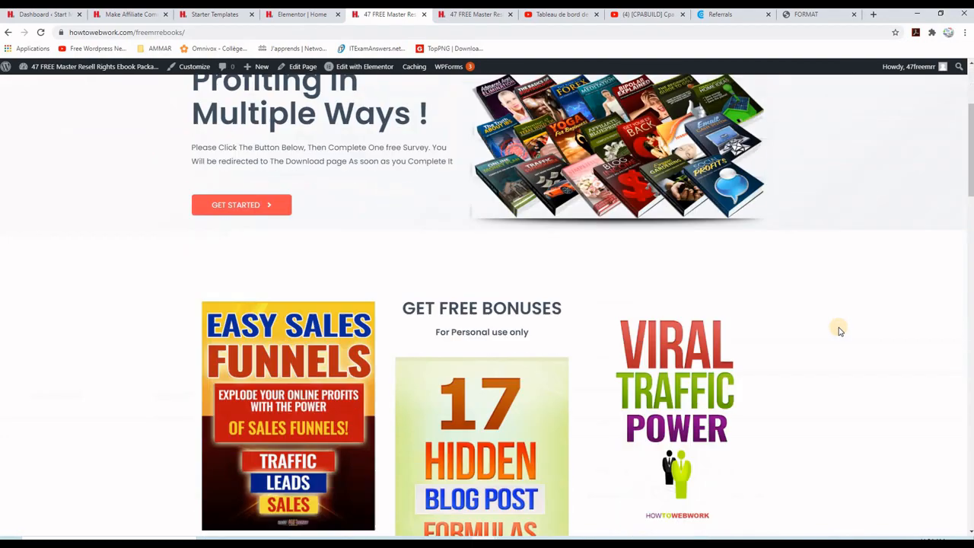
{"action": "scroll", "coordinate": [840, 328], "scroll_direction": "down", "scroll_amount": 4}
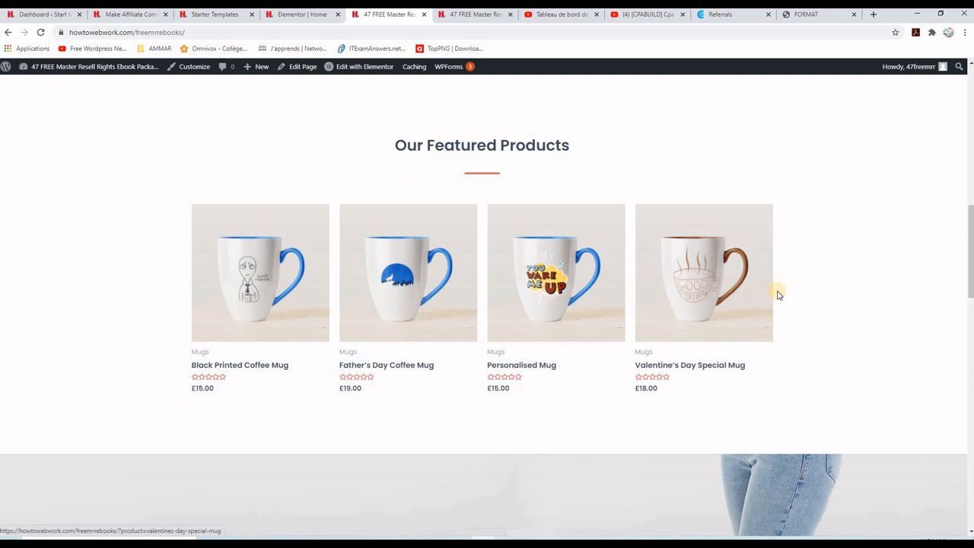
{"action": "scroll", "coordinate": [778, 296], "scroll_direction": "down", "scroll_amount": 9}
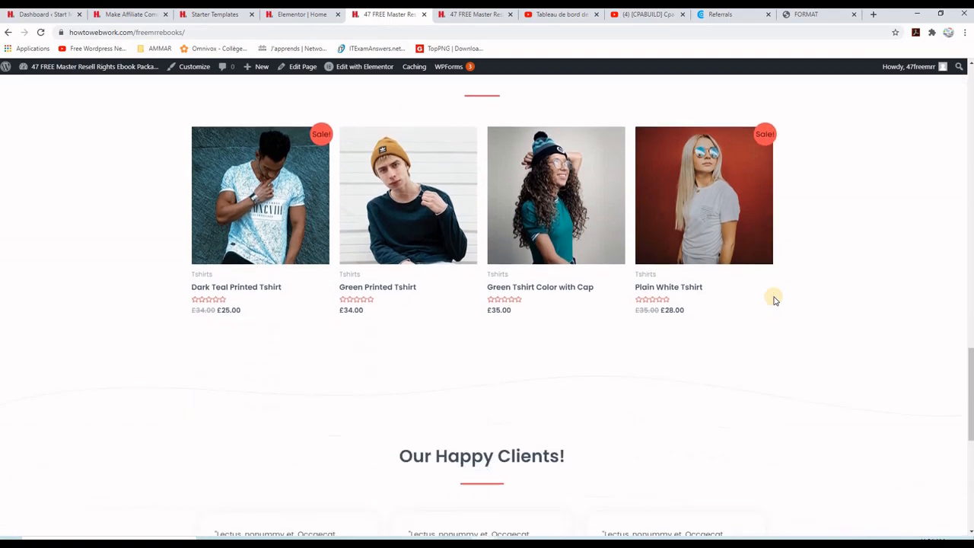
{"action": "scroll", "coordinate": [775, 300], "scroll_direction": "down", "scroll_amount": 6}
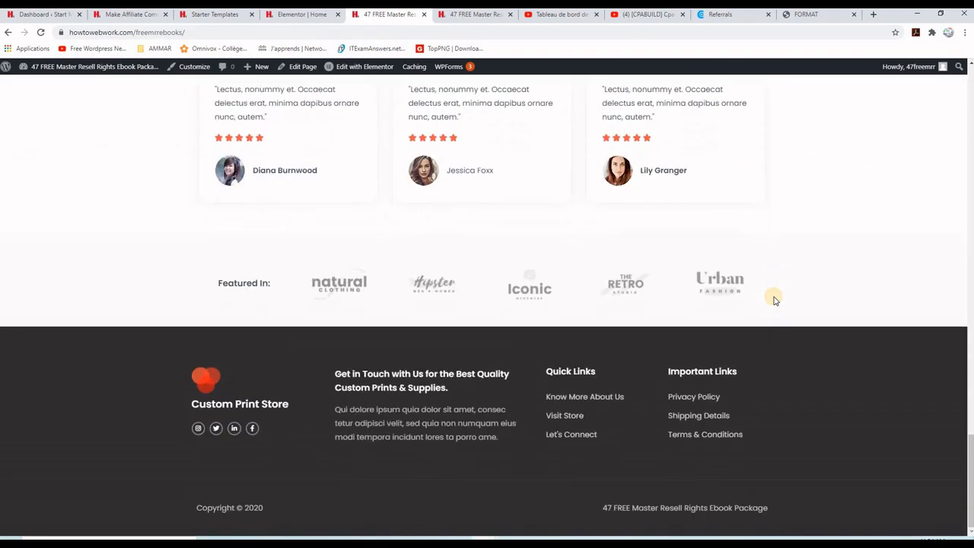
{"action": "scroll", "coordinate": [775, 300], "scroll_direction": "up", "scroll_amount": 15}
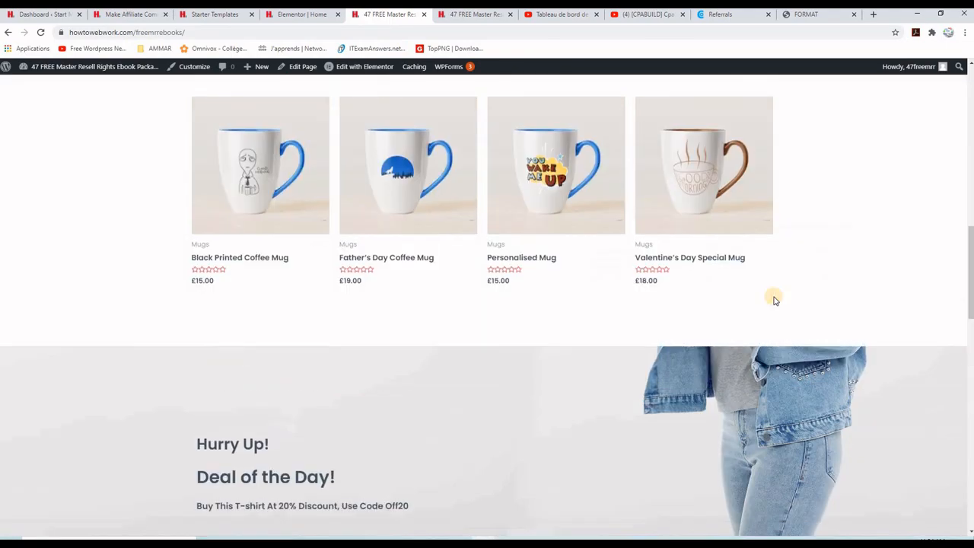
{"action": "scroll", "coordinate": [774, 296], "scroll_direction": "up", "scroll_amount": 3}
{"action": "scroll", "coordinate": [772, 296], "scroll_direction": "down", "scroll_amount": 4}
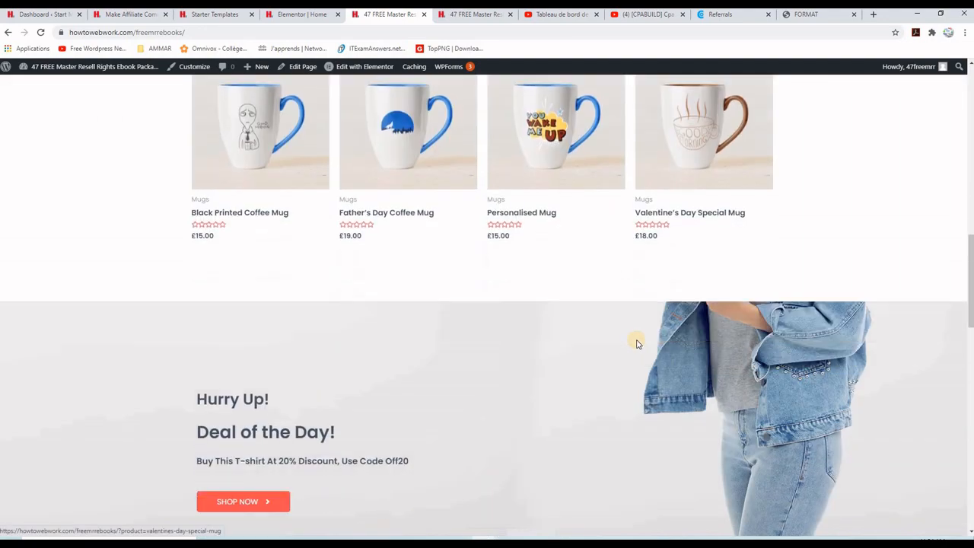
{"action": "scroll", "coordinate": [637, 340], "scroll_direction": "down", "scroll_amount": 8}
{"action": "scroll", "coordinate": [507, 250], "scroll_direction": "up", "scroll_amount": 9}
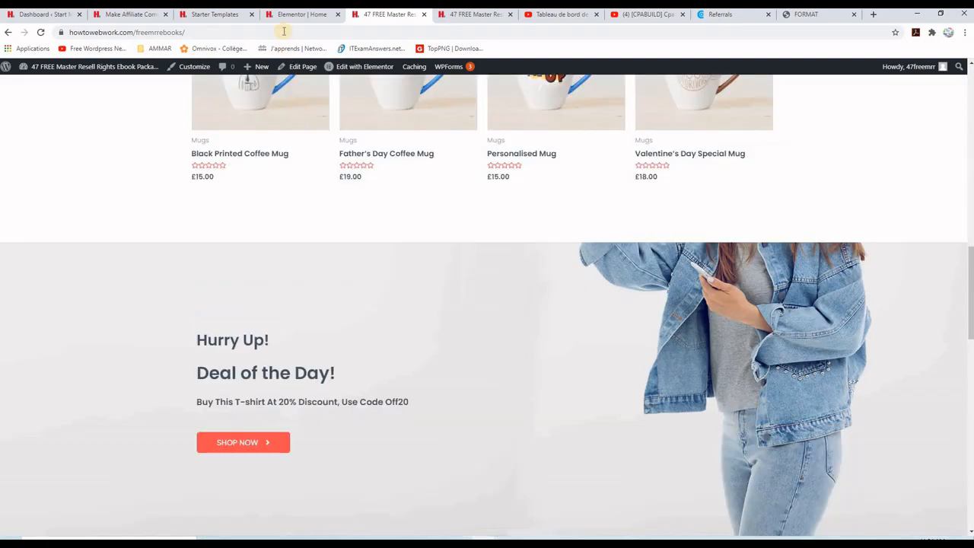
Step: In the Elementor editor, delete the "Our Featured Products", "Deal of the Day!" and "Most Loved Products" sections below the bonus covers
{"action": "left_click", "coordinate": [291, 19]}
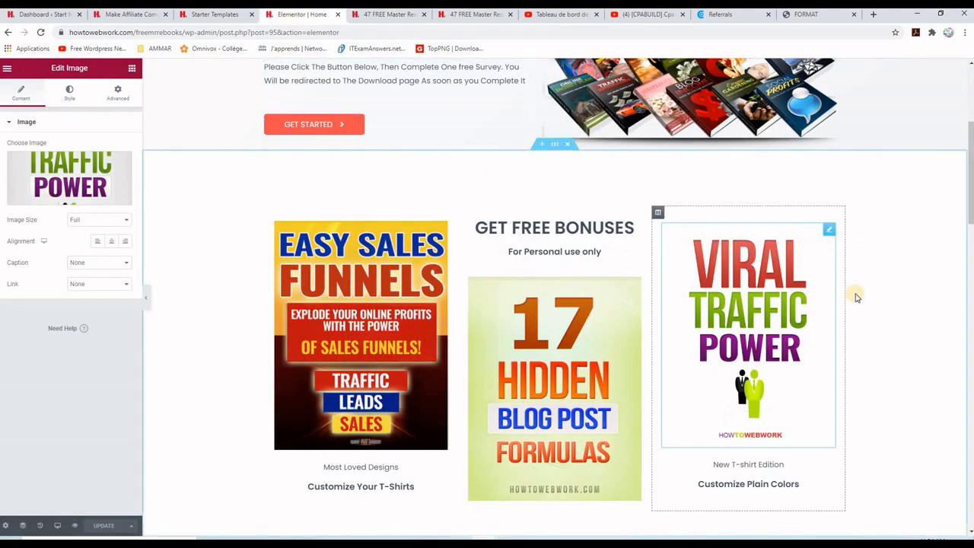
{"action": "scroll", "coordinate": [870, 312], "scroll_direction": "down", "scroll_amount": 5}
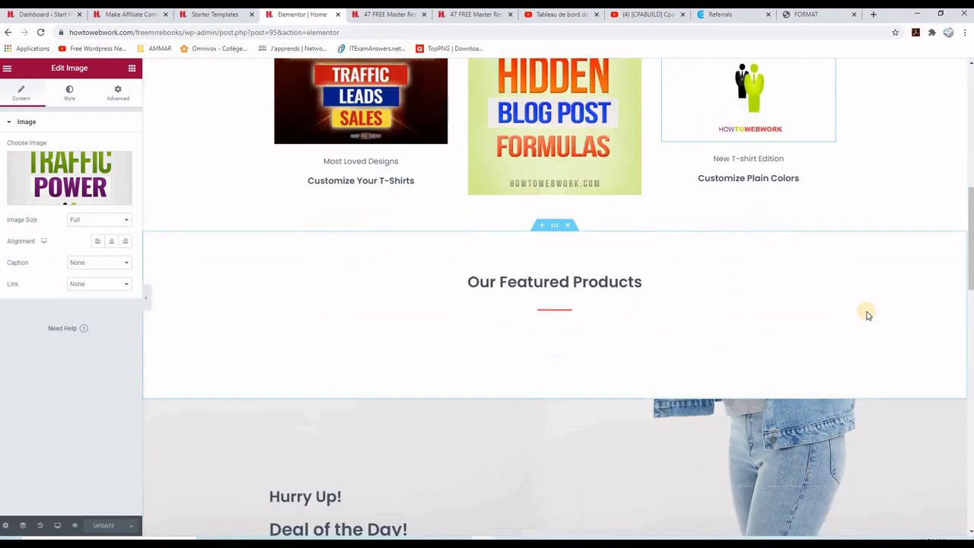
{"action": "scroll", "coordinate": [867, 314], "scroll_direction": "down", "scroll_amount": 1}
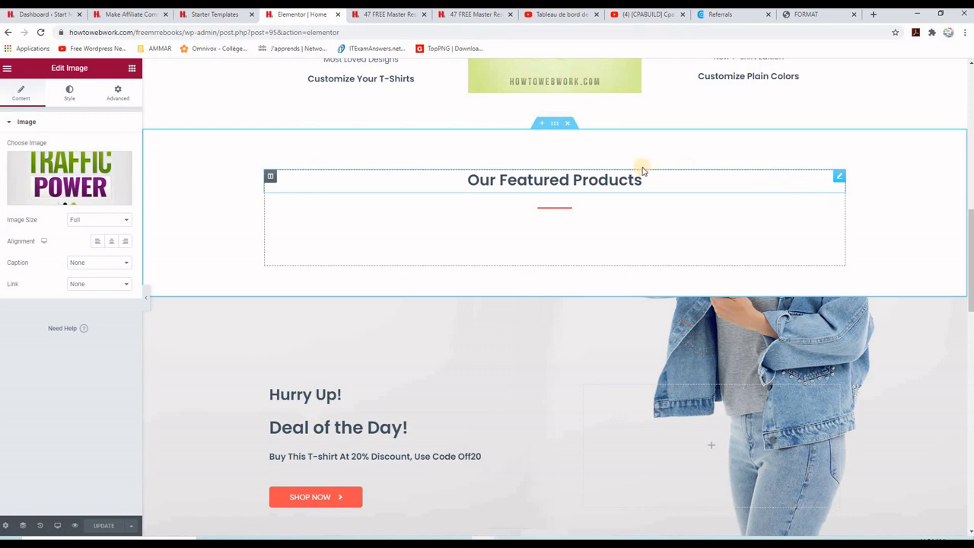
{"action": "left_click", "coordinate": [569, 124]}
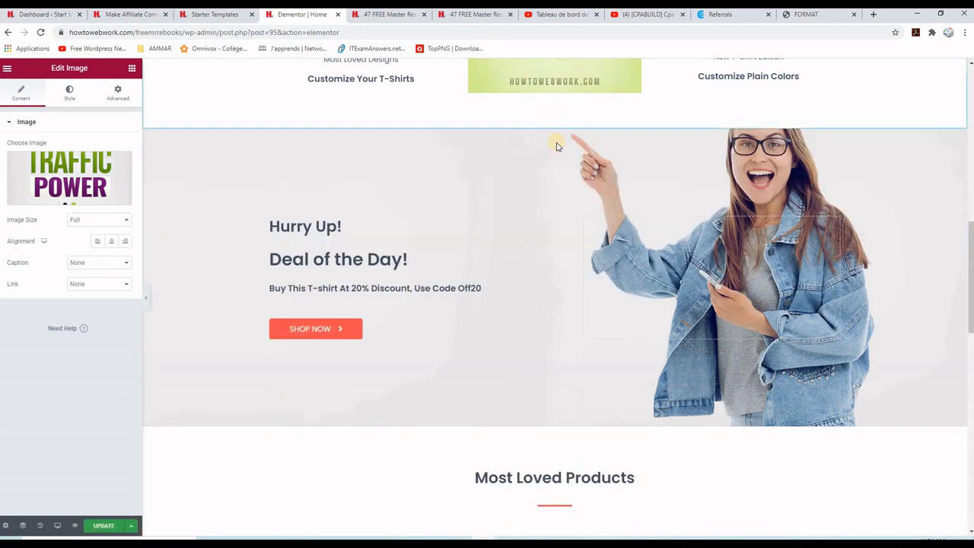
{"action": "left_click", "coordinate": [567, 126]}
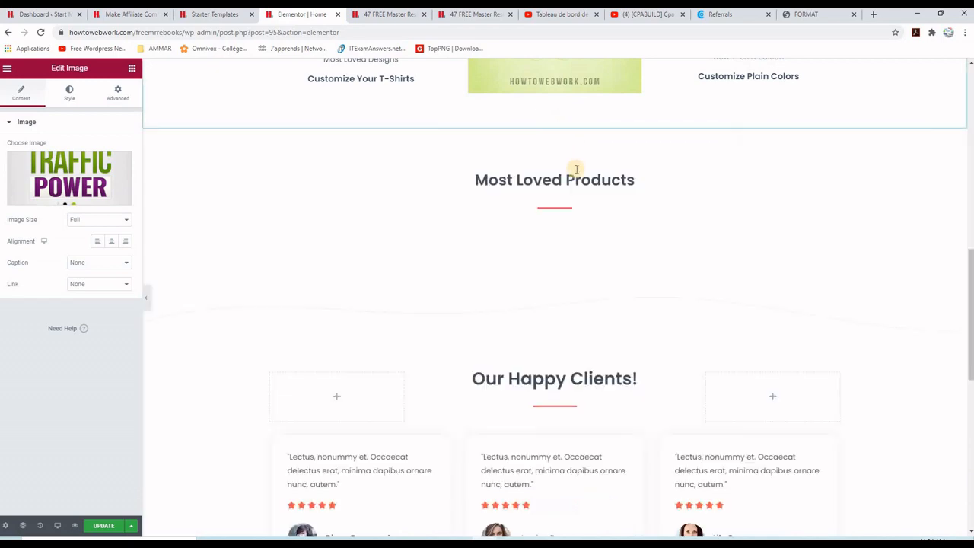
{"action": "left_click", "coordinate": [567, 126]}
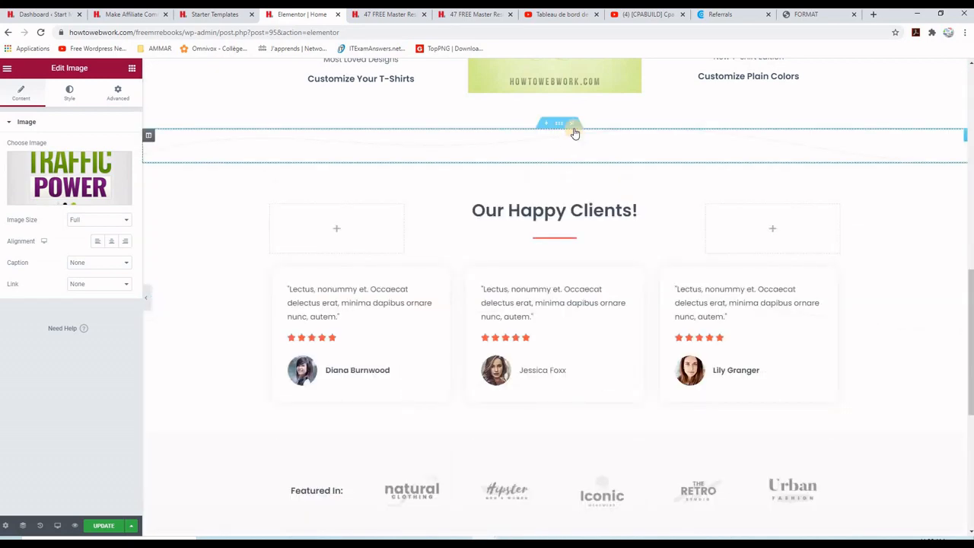
Step: Delete the remaining wavy divider, "Our Happy Clients!" and "Featured In" sections above the footer
{"action": "left_click", "coordinate": [569, 126]}
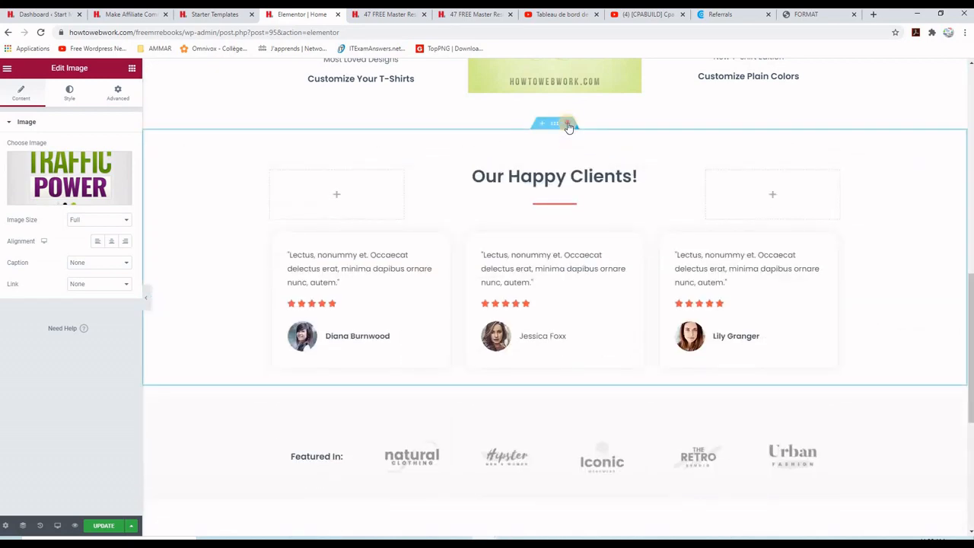
{"action": "left_click", "coordinate": [568, 126]}
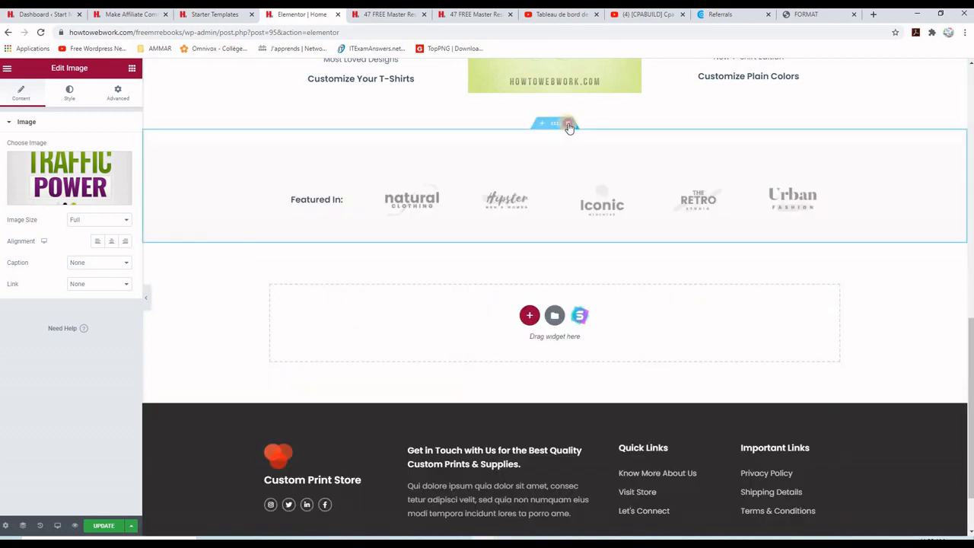
{"action": "left_click", "coordinate": [570, 126]}
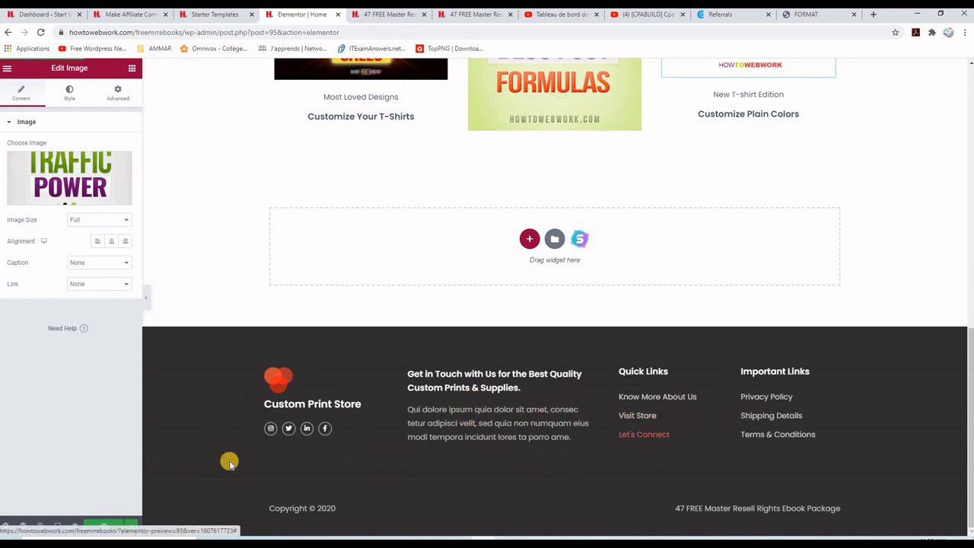
Step: Save the section deletions and reload the live home page to check the shortened layout
{"action": "left_click", "coordinate": [95, 527]}
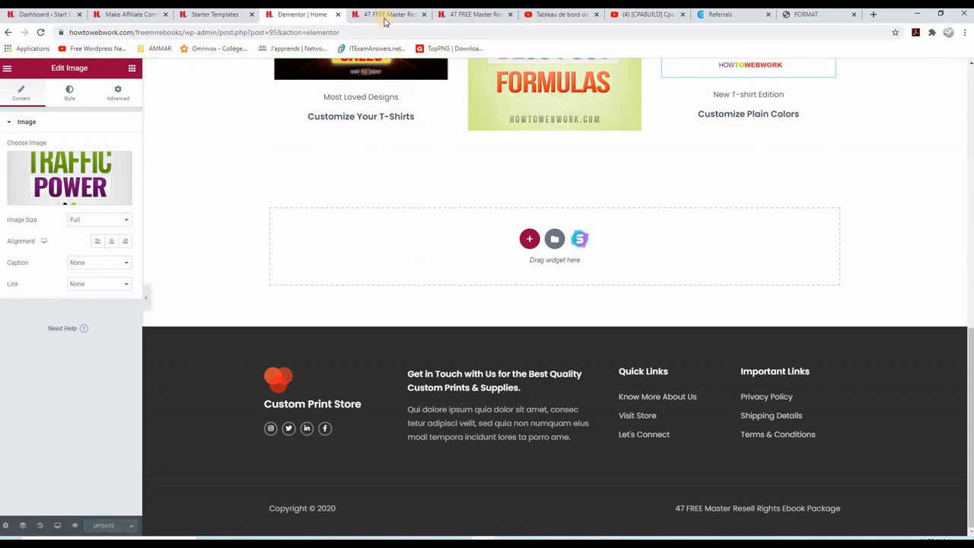
{"action": "left_click", "coordinate": [386, 15]}
{"action": "left_click", "coordinate": [40, 33]}
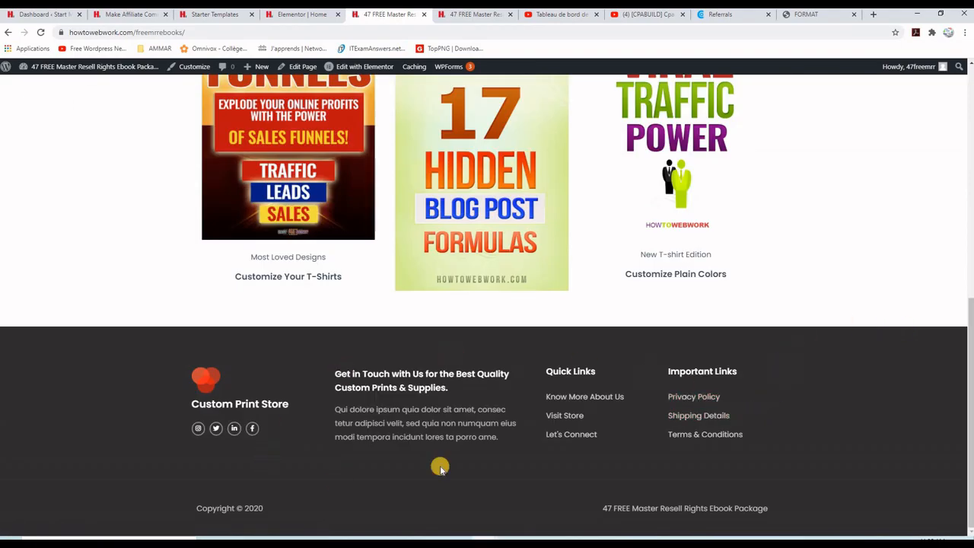
Step: Review the shortened live home page from the hero section and bonus covers down to the footer
{"action": "scroll", "coordinate": [842, 346], "scroll_direction": "up", "scroll_amount": 2}
{"action": "scroll", "coordinate": [845, 349], "scroll_direction": "up", "scroll_amount": 5}
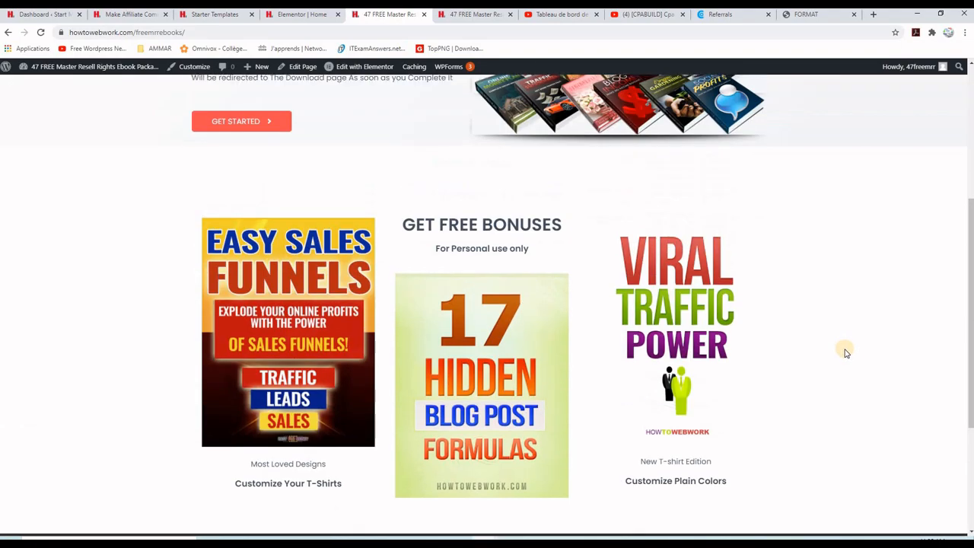
{"action": "scroll", "coordinate": [853, 302], "scroll_direction": "down", "scroll_amount": 1}
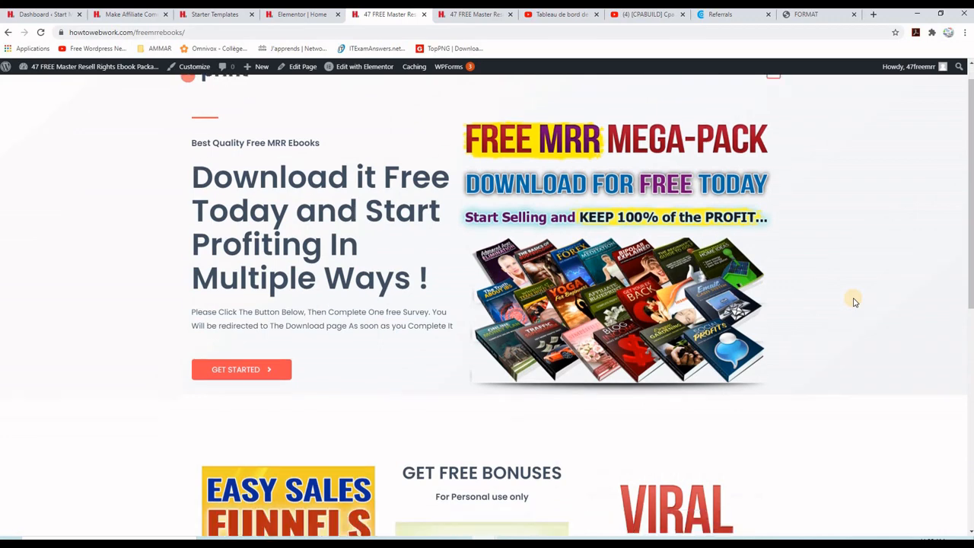
{"action": "scroll", "coordinate": [853, 301], "scroll_direction": "up", "scroll_amount": 1}
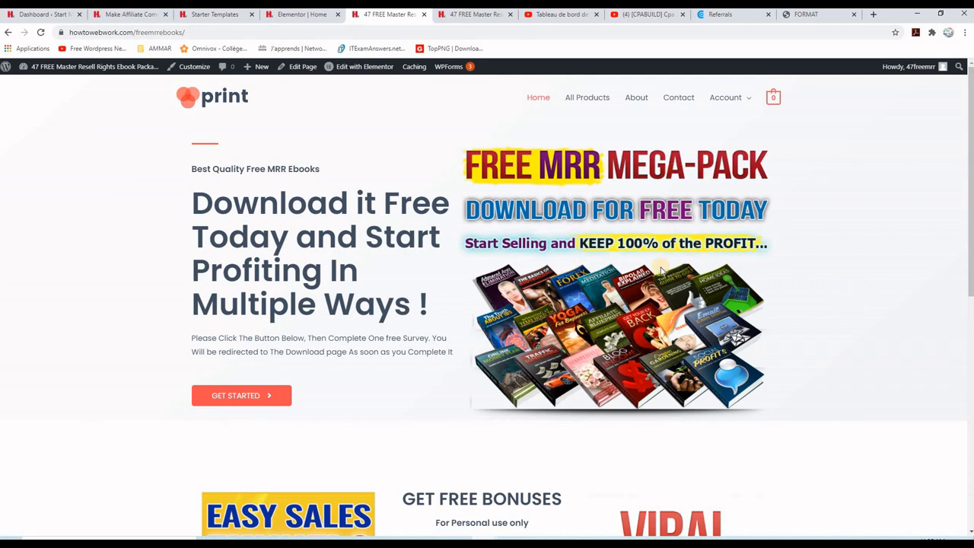
{"action": "scroll", "coordinate": [739, 275], "scroll_direction": "down", "scroll_amount": 2}
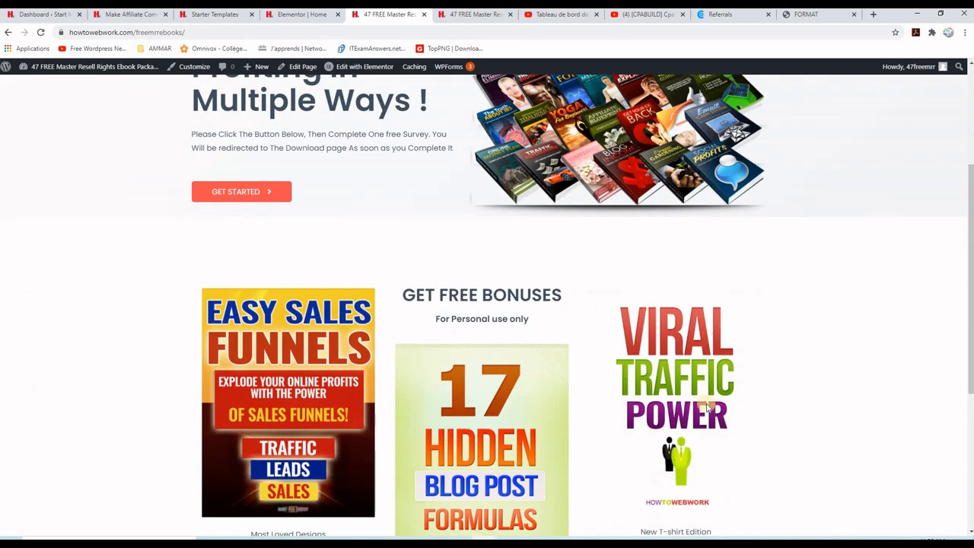
{"action": "scroll", "coordinate": [780, 366], "scroll_direction": "up", "scroll_amount": 2}
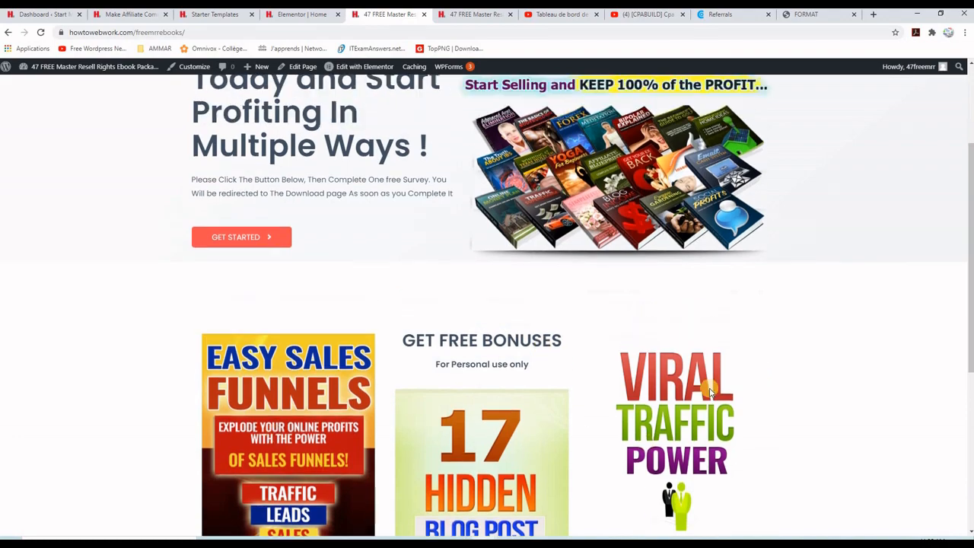
{"action": "scroll", "coordinate": [607, 361], "scroll_direction": "down", "scroll_amount": 4}
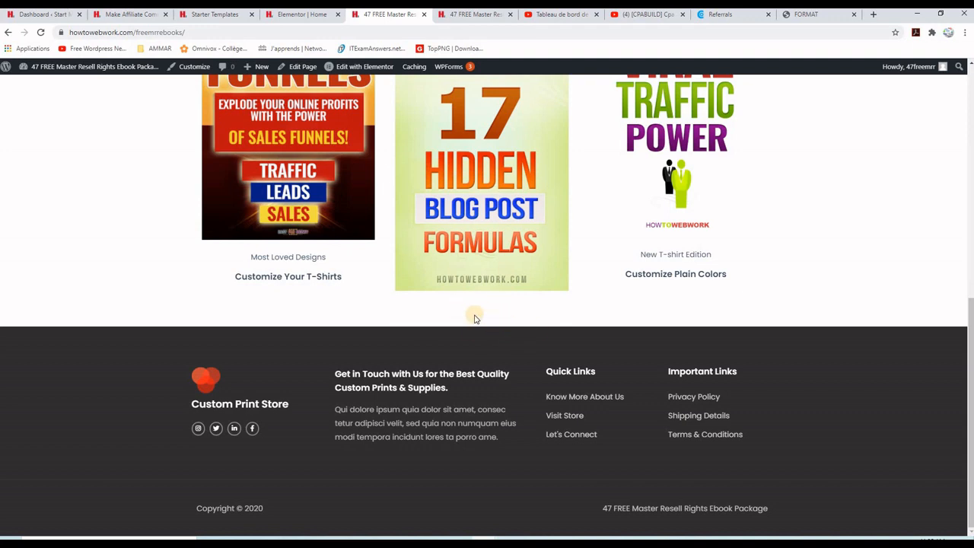
Step: Examine the finished example page for the elements placed beneath the middle bonus cover
{"action": "key", "text": "ctrl+Tab"}
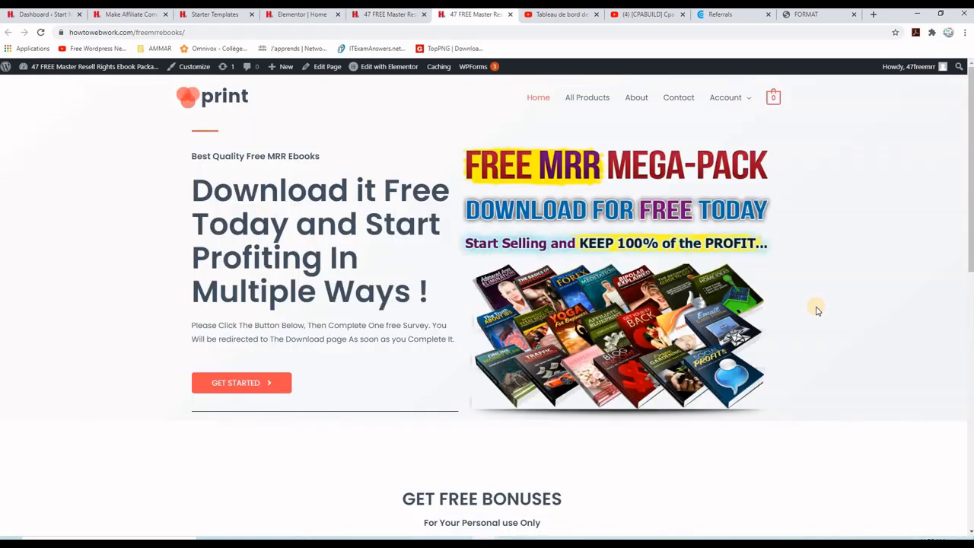
{"action": "scroll", "coordinate": [816, 309], "scroll_direction": "down", "scroll_amount": 4}
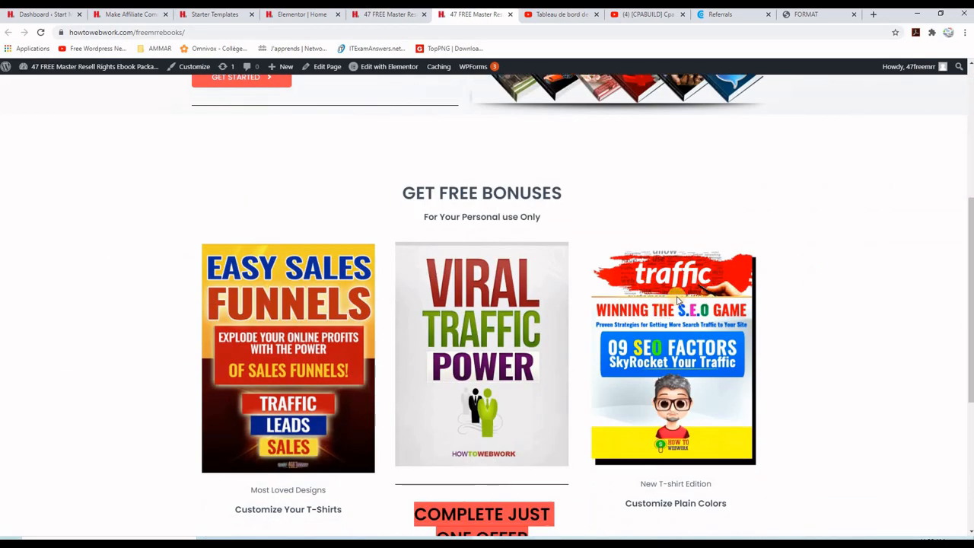
{"action": "scroll", "coordinate": [826, 290], "scroll_direction": "down", "scroll_amount": 2}
{"action": "scroll", "coordinate": [826, 289], "scroll_direction": "down", "scroll_amount": 2}
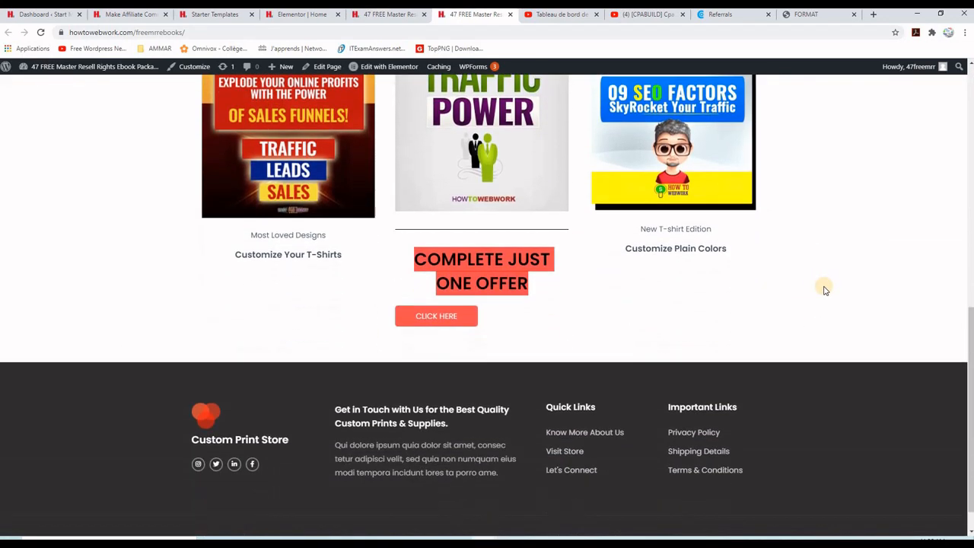
{"action": "scroll", "coordinate": [822, 287], "scroll_direction": "up", "scroll_amount": 2}
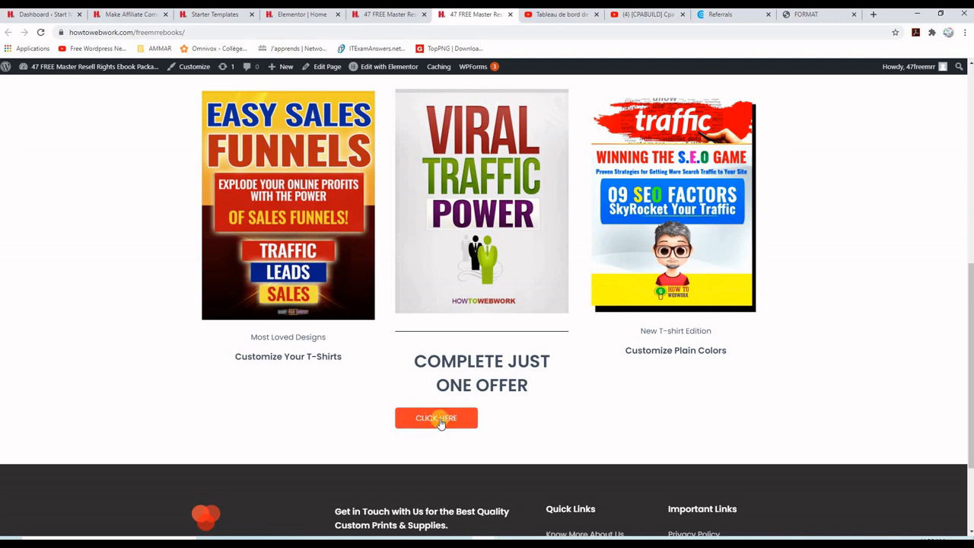
Step: In the Elementor editor, add a divider and a heading widget beneath the "17 Hidden Blog Post Formulas" cover
{"action": "left_click", "coordinate": [389, 13]}
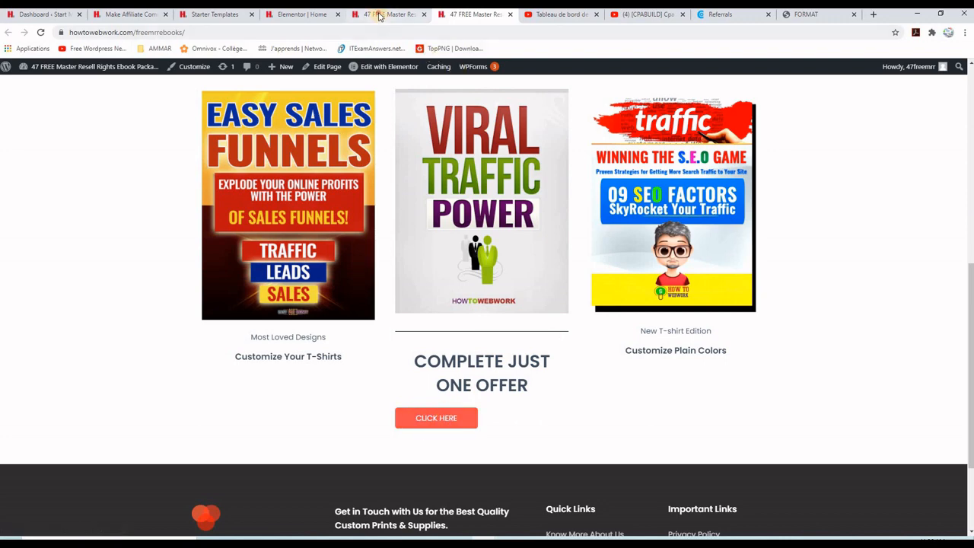
{"action": "left_click", "coordinate": [297, 15]}
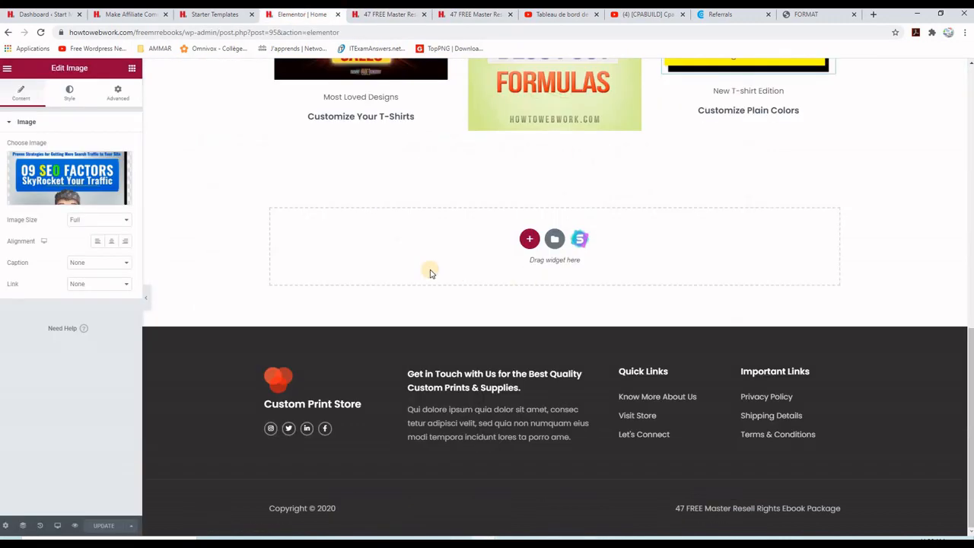
{"action": "scroll", "coordinate": [436, 261], "scroll_direction": "up", "scroll_amount": 3}
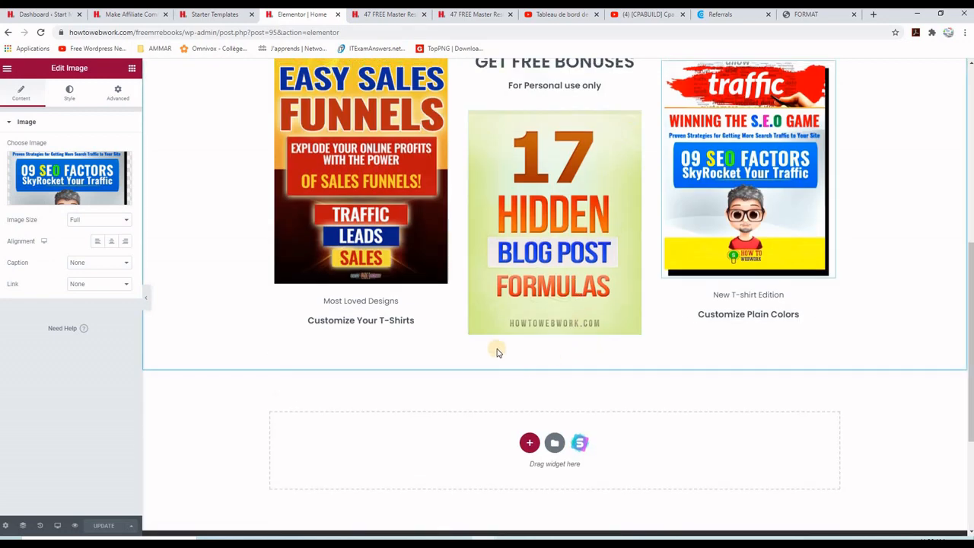
{"action": "left_click", "coordinate": [131, 70]}
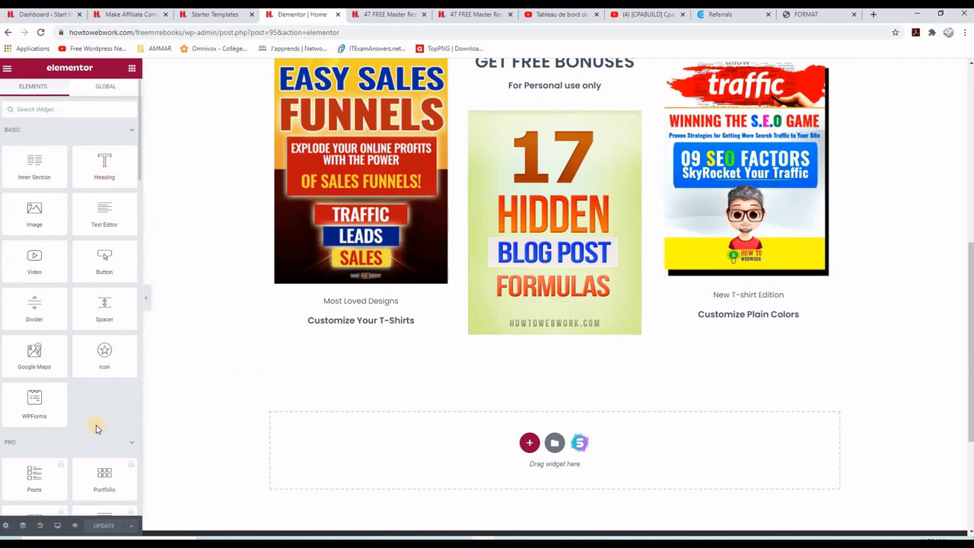
{"action": "left_click_drag", "start_coordinate": [34, 306], "coordinate": [530, 336]}
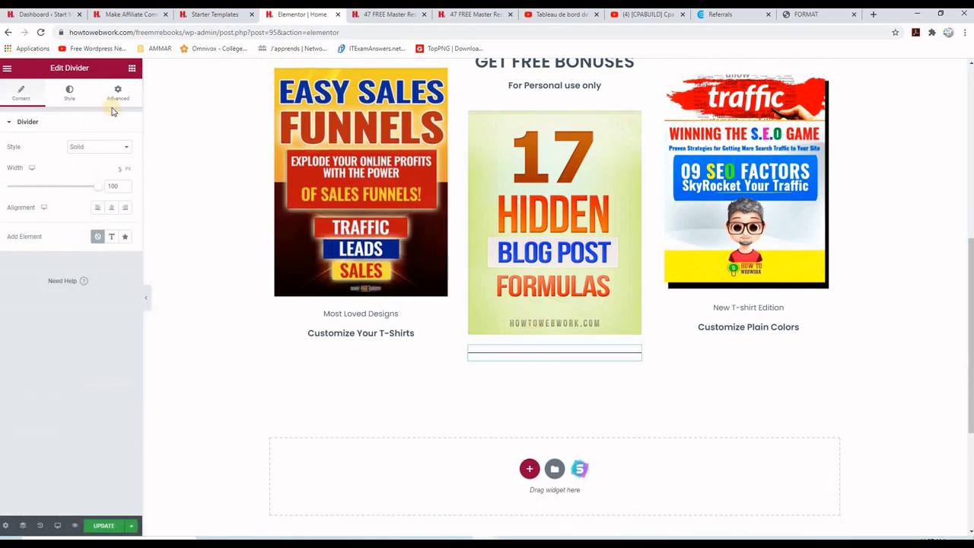
{"action": "left_click", "coordinate": [131, 68]}
{"action": "left_click_drag", "start_coordinate": [108, 163], "coordinate": [551, 365]}
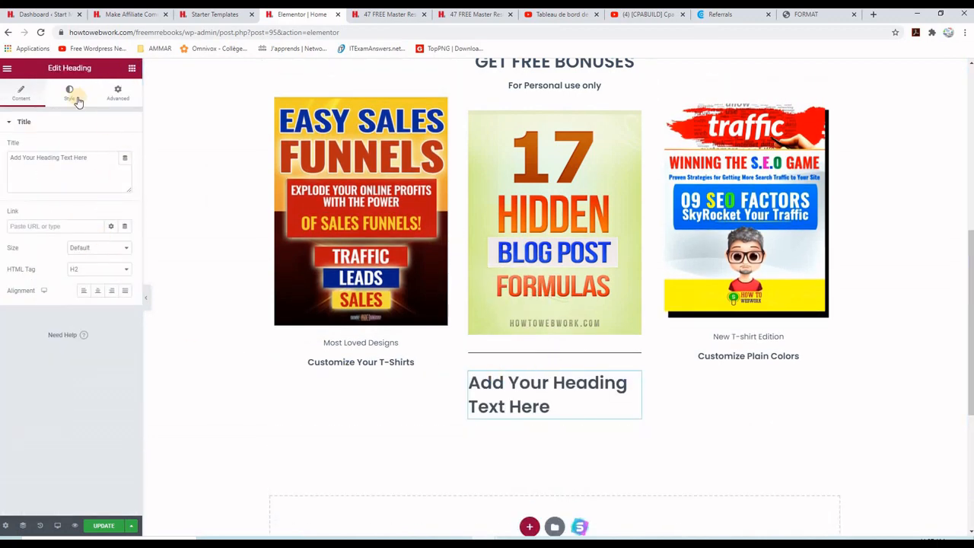
Step: Add an empty HTML widget beneath the new heading in the middle bonus column
{"action": "left_click", "coordinate": [132, 70]}
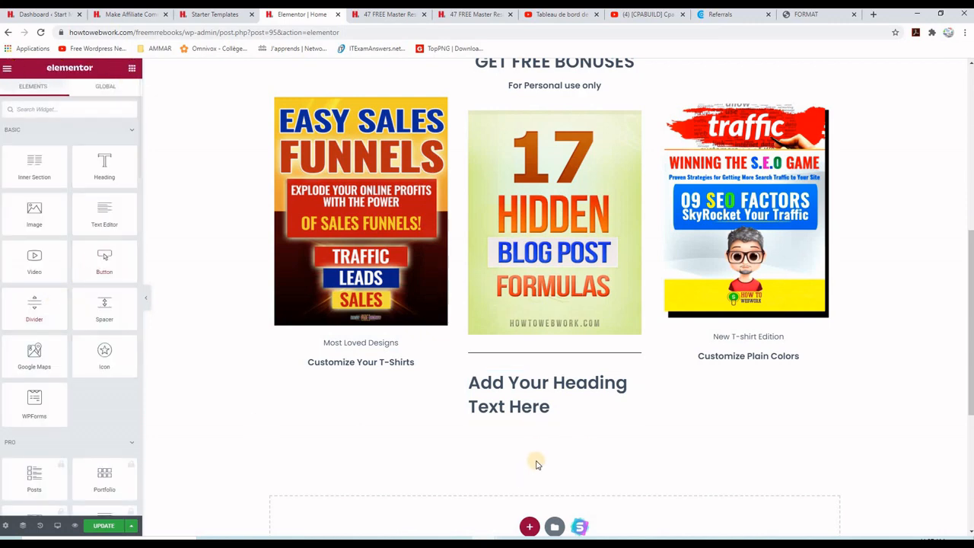
{"action": "scroll", "coordinate": [61, 326], "scroll_direction": "down", "scroll_amount": 2}
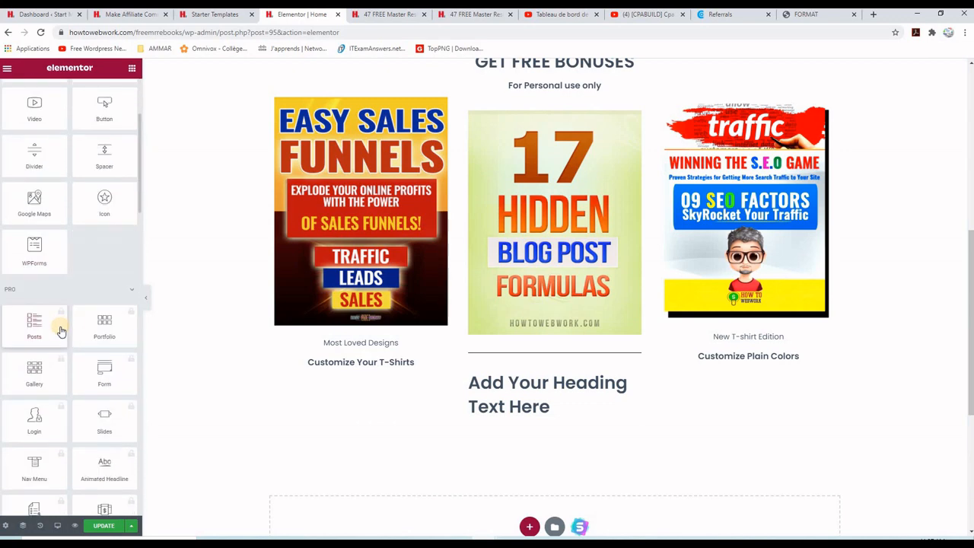
{"action": "scroll", "coordinate": [61, 330], "scroll_direction": "down", "scroll_amount": 6}
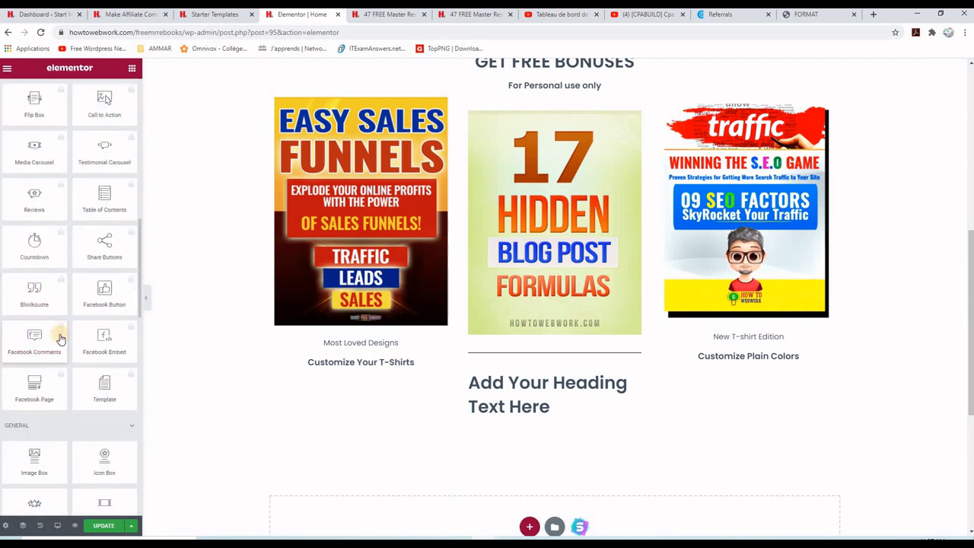
{"action": "scroll", "coordinate": [61, 338], "scroll_direction": "down", "scroll_amount": 4}
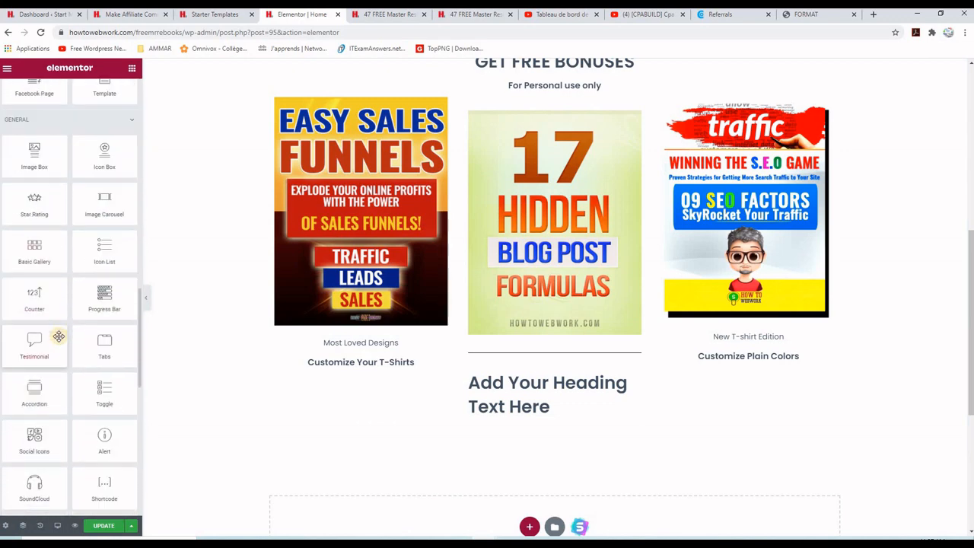
{"action": "scroll", "coordinate": [59, 336], "scroll_direction": "down", "scroll_amount": 2}
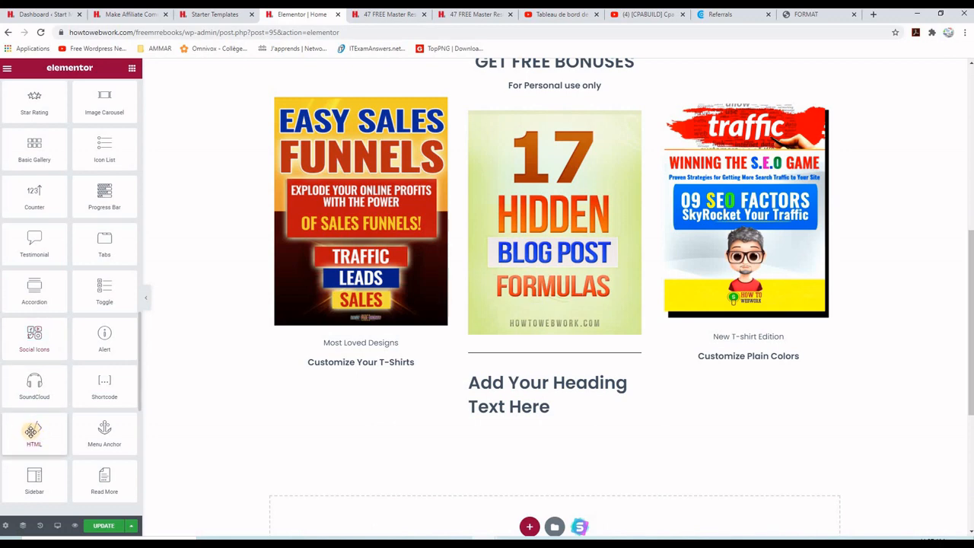
{"action": "left_click_drag", "start_coordinate": [32, 431], "coordinate": [524, 415]}
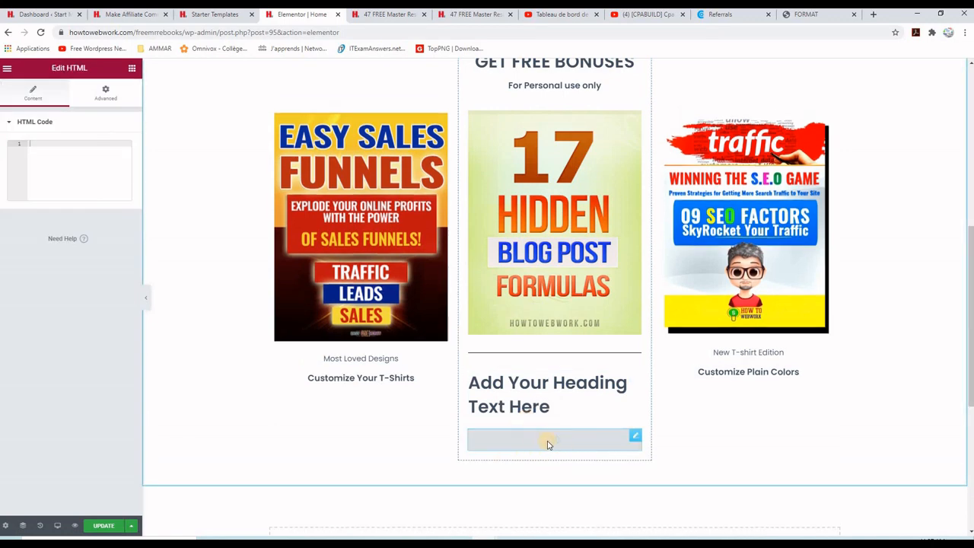
Step: Change the new heading's text to "COMPLETE JUST ONE OFFER", center it and save the page
{"action": "left_click", "coordinate": [545, 391]}
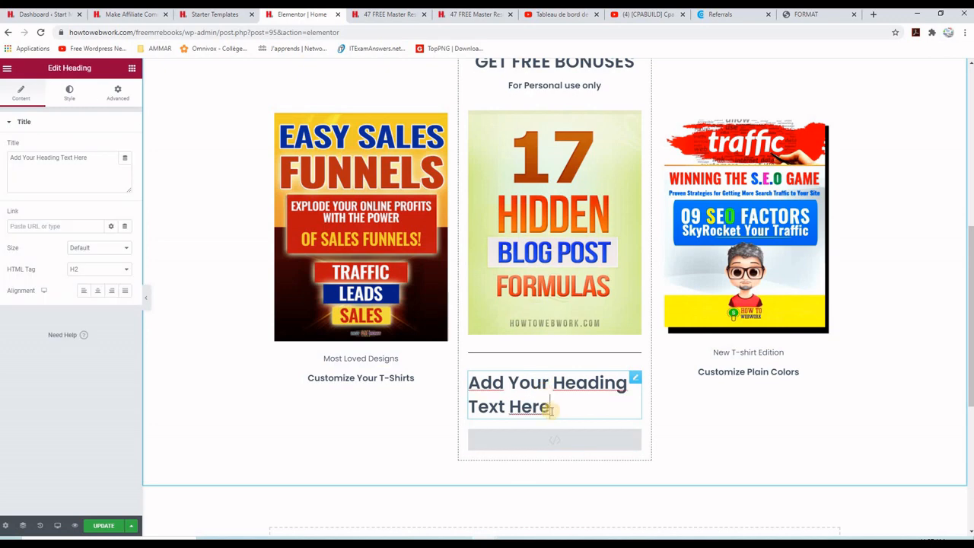
{"action": "left_click_drag", "start_coordinate": [550, 407], "coordinate": [477, 383]}
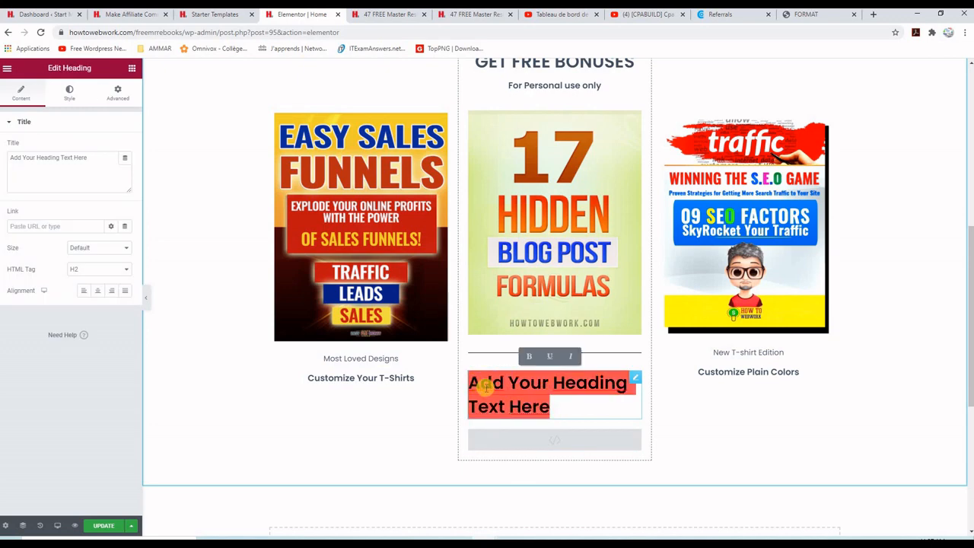
{"action": "left_click", "coordinate": [572, 404]}
{"action": "left_click_drag", "start_coordinate": [551, 406], "coordinate": [472, 383]}
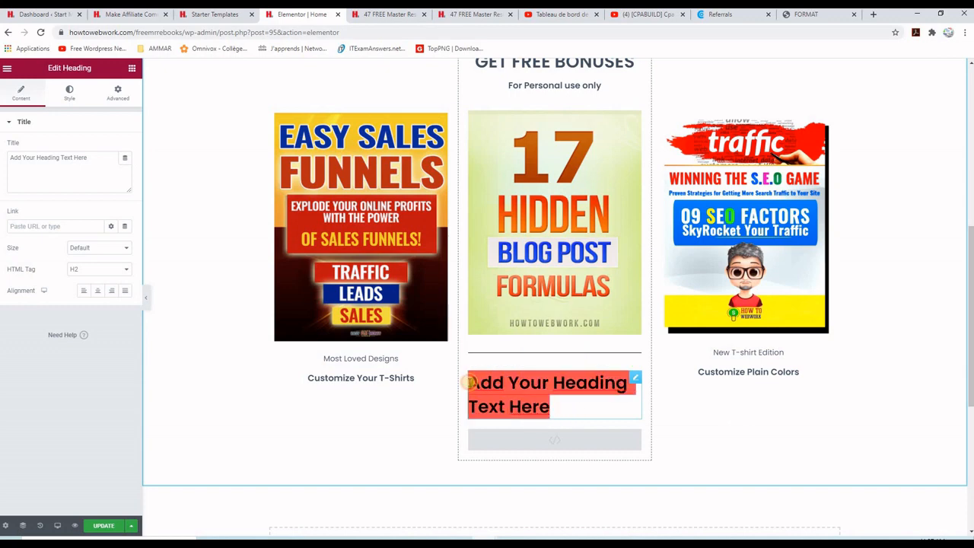
{"action": "triple_click", "coordinate": [86, 158]}
{"action": "type", "text": "COMPLETE JUST ONE OFFER"}
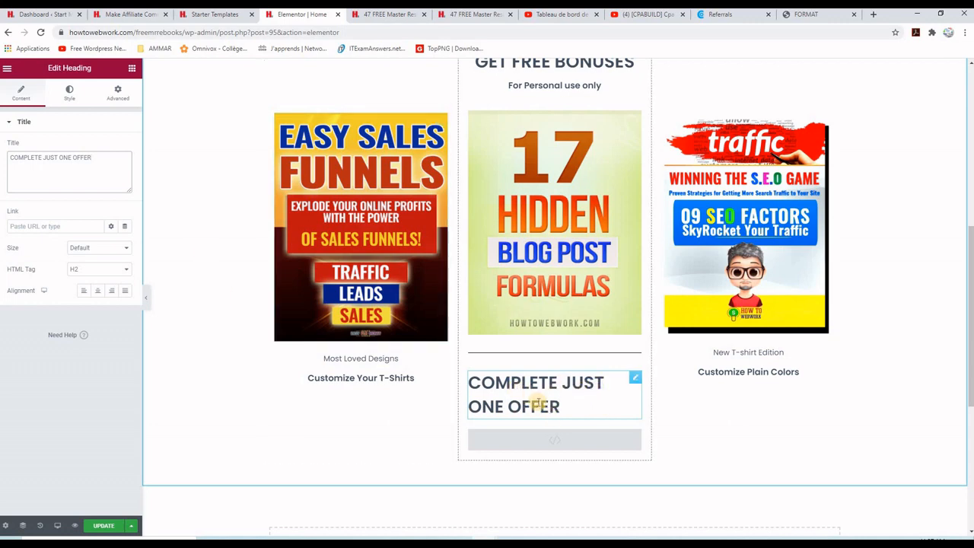
{"action": "left_click", "coordinate": [97, 292]}
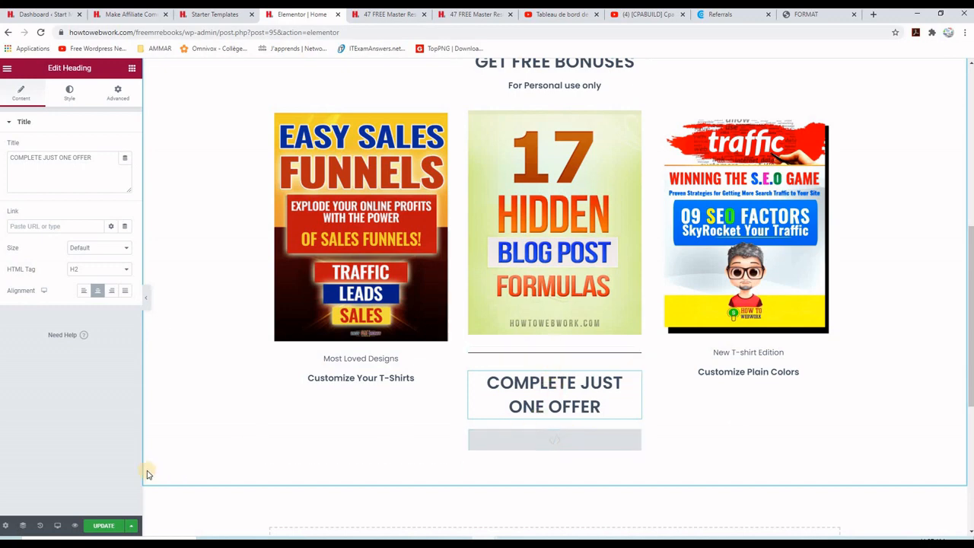
{"action": "left_click", "coordinate": [97, 526]}
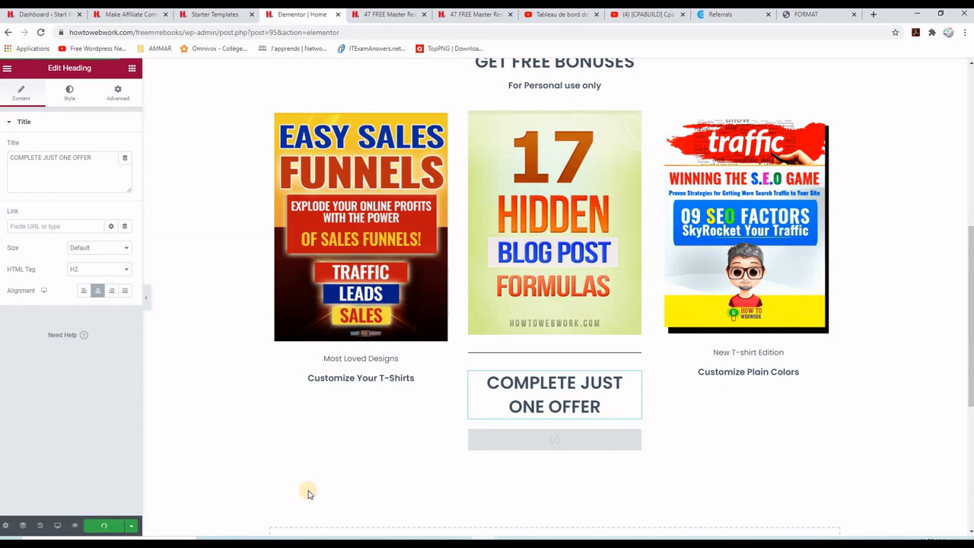
Step: Review the updated live home page from the header to the footer, including the new divider and offer heading
{"action": "left_click", "coordinate": [395, 12]}
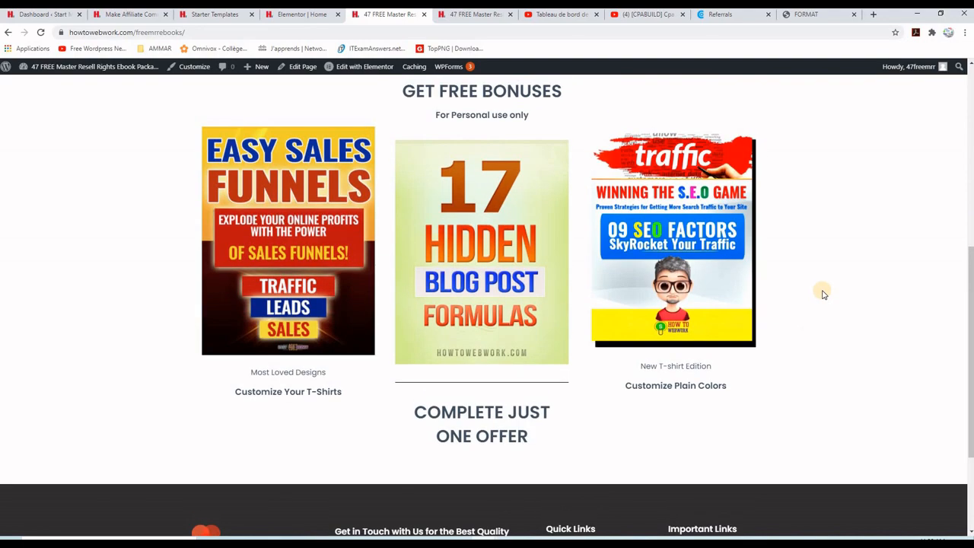
{"action": "scroll", "coordinate": [821, 292], "scroll_direction": "up", "scroll_amount": 6}
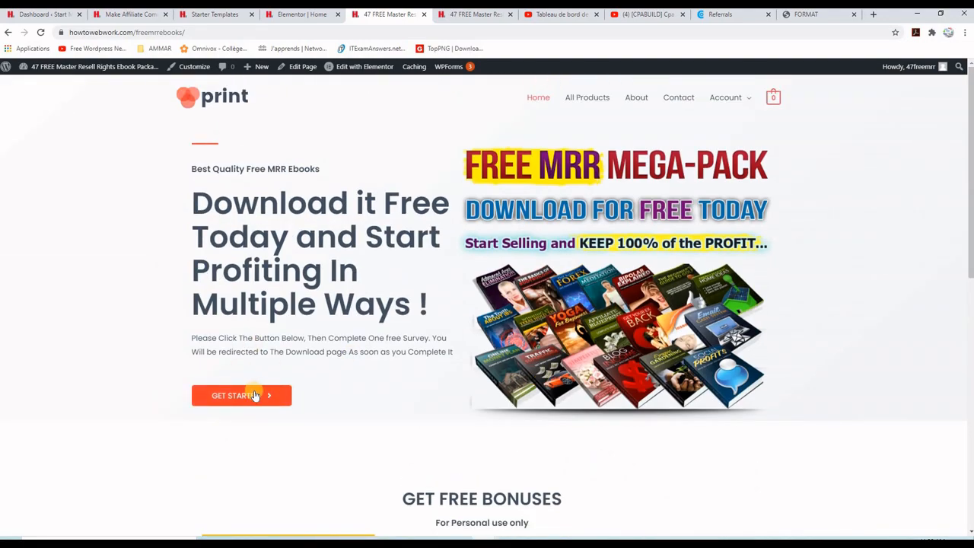
{"action": "scroll", "coordinate": [776, 356], "scroll_direction": "down", "scroll_amount": 7}
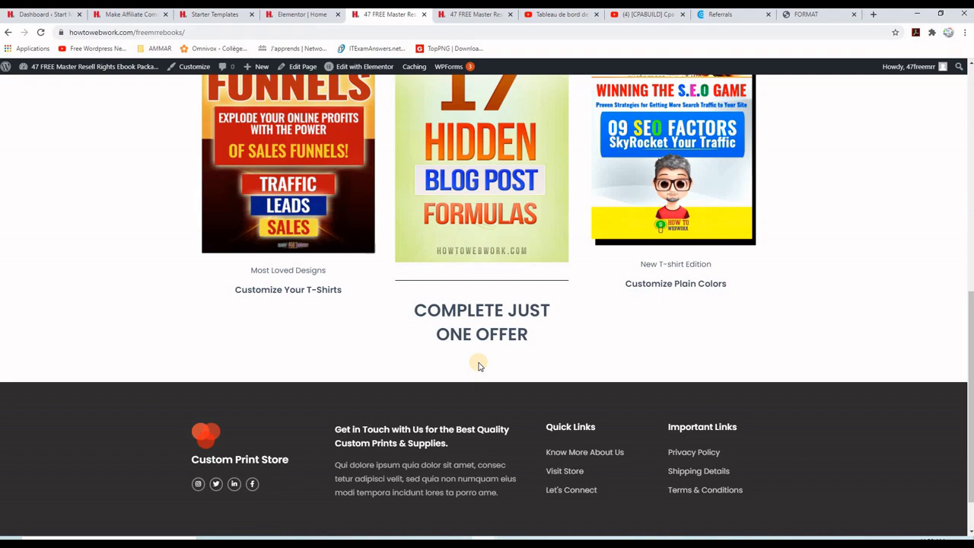
{"action": "scroll", "coordinate": [833, 396], "scroll_direction": "up", "scroll_amount": 8}
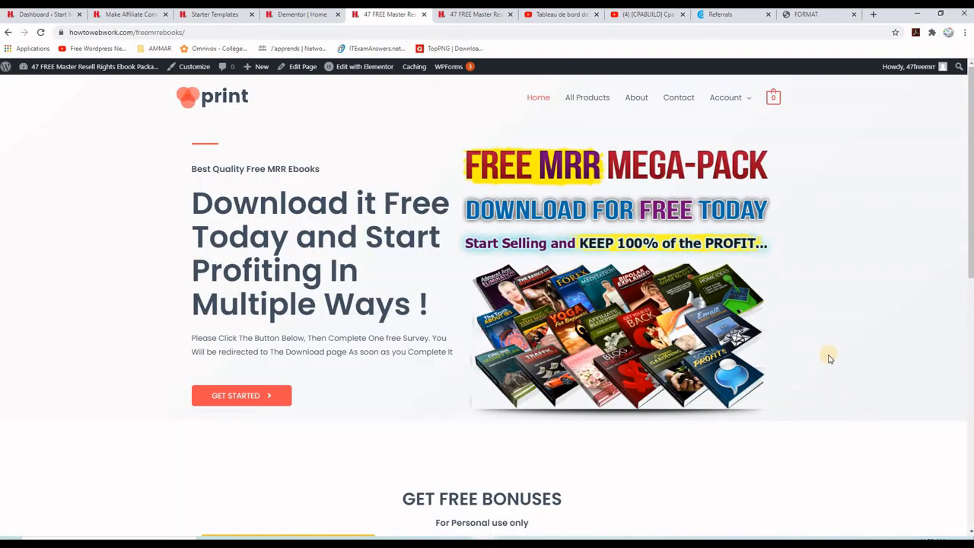
{"action": "scroll", "coordinate": [828, 359], "scroll_direction": "down", "scroll_amount": 7}
{"action": "scroll", "coordinate": [825, 367], "scroll_direction": "up", "scroll_amount": 7}
{"action": "scroll", "coordinate": [780, 368], "scroll_direction": "down", "scroll_amount": 10}
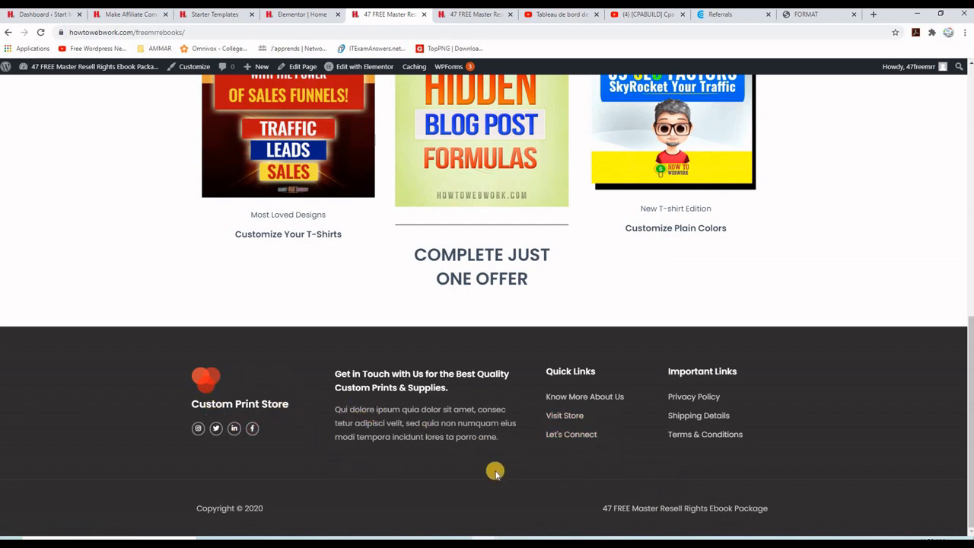
{"action": "scroll", "coordinate": [791, 419], "scroll_direction": "up", "scroll_amount": 3}
{"action": "scroll", "coordinate": [792, 424], "scroll_direction": "up", "scroll_amount": 5}
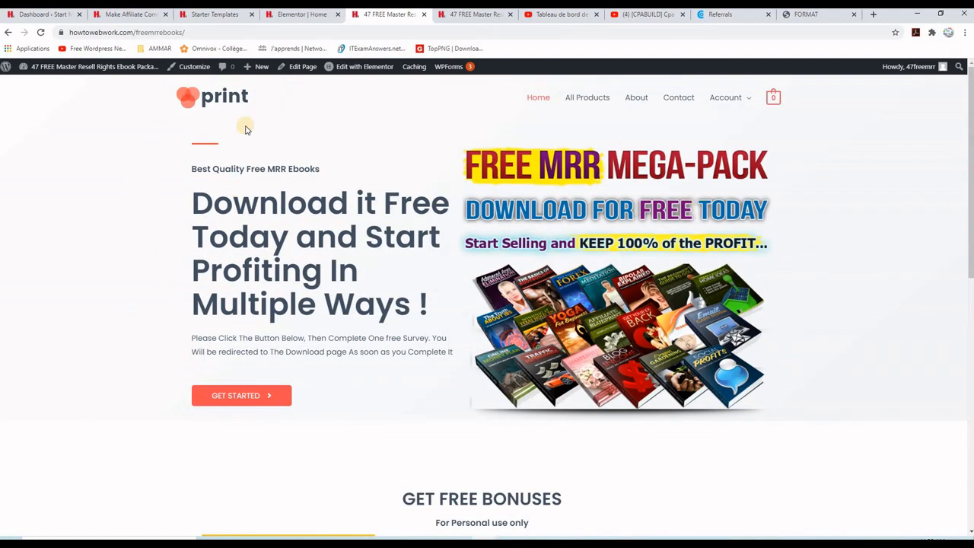
{"action": "scroll", "coordinate": [777, 505], "scroll_direction": "down", "scroll_amount": 5}
{"action": "scroll", "coordinate": [773, 502], "scroll_direction": "down", "scroll_amount": 3}
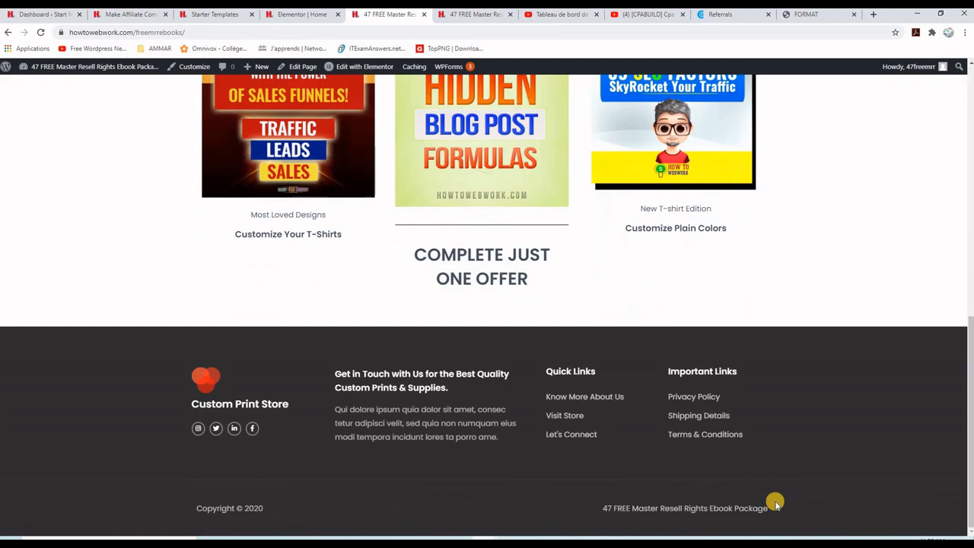
Step: Switch to CPABuild, start a new content locker from the Human Verification base template and name it "FREE MRR EBOOKS"
{"action": "scroll", "coordinate": [787, 496], "scroll_direction": "up", "scroll_amount": 8}
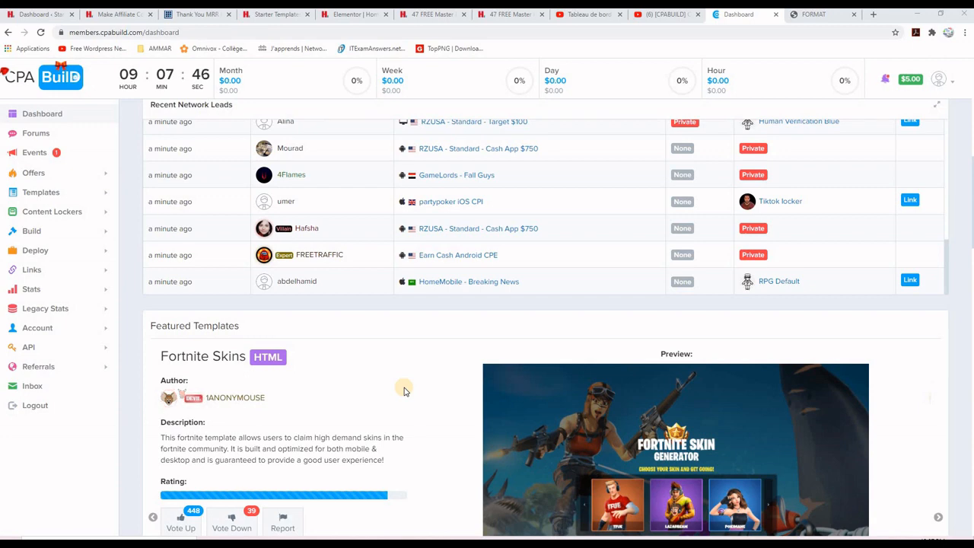
{"action": "left_click", "coordinate": [34, 214]}
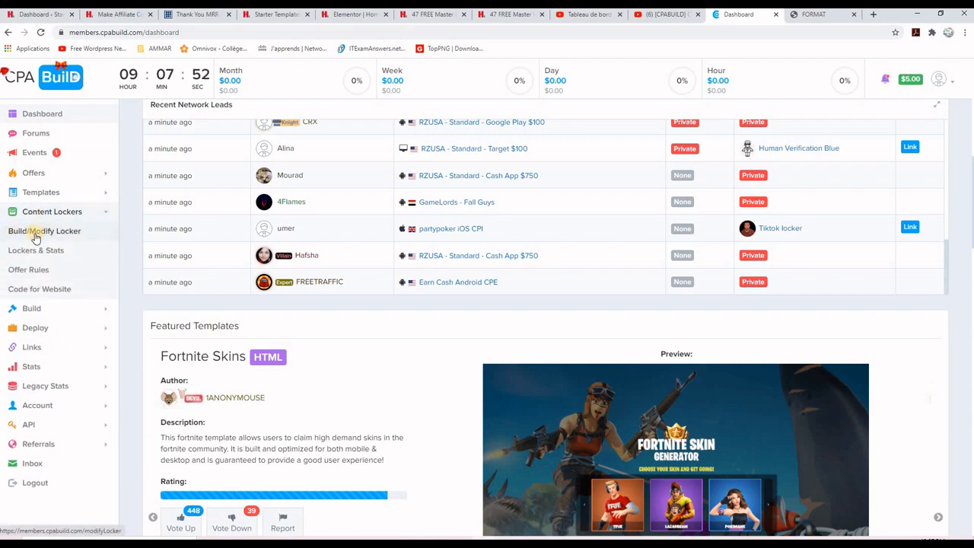
{"action": "left_click", "coordinate": [34, 236]}
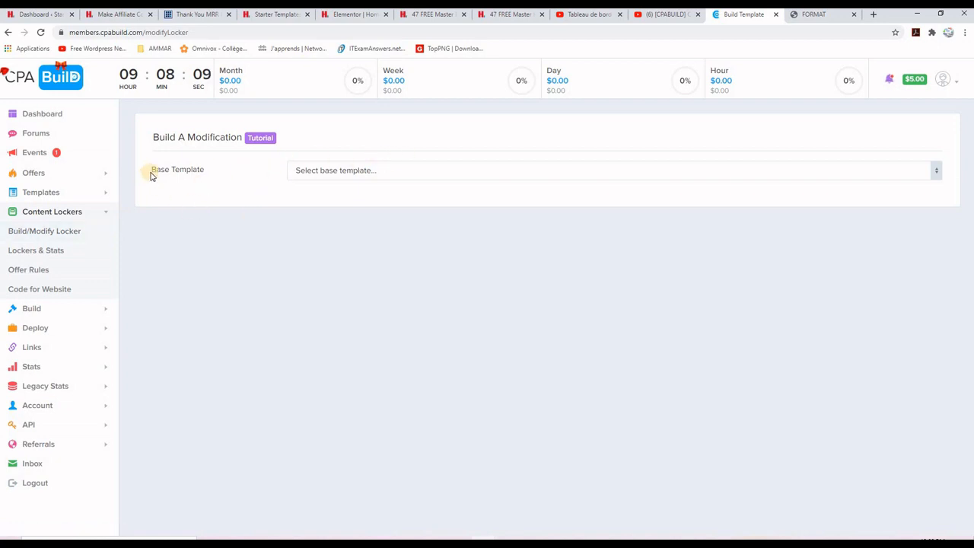
{"action": "left_click", "coordinate": [354, 172]}
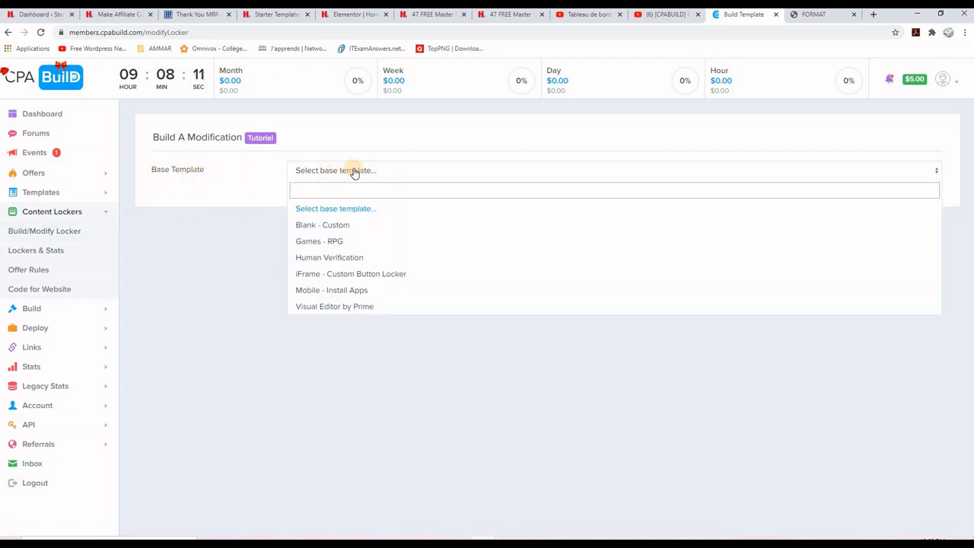
{"action": "left_click", "coordinate": [351, 259]}
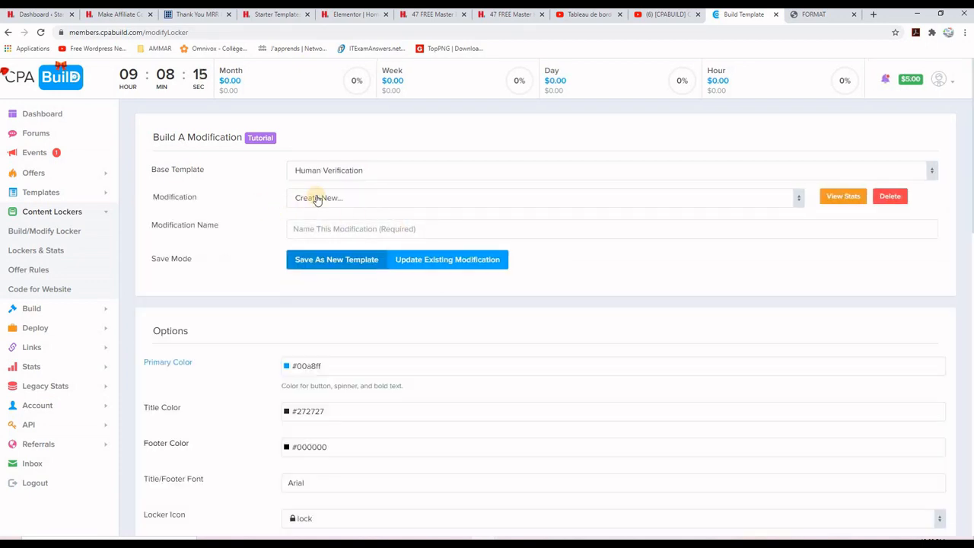
{"action": "left_click", "coordinate": [295, 230]}
{"action": "type", "text": "FREE MRR EBOOKS"}
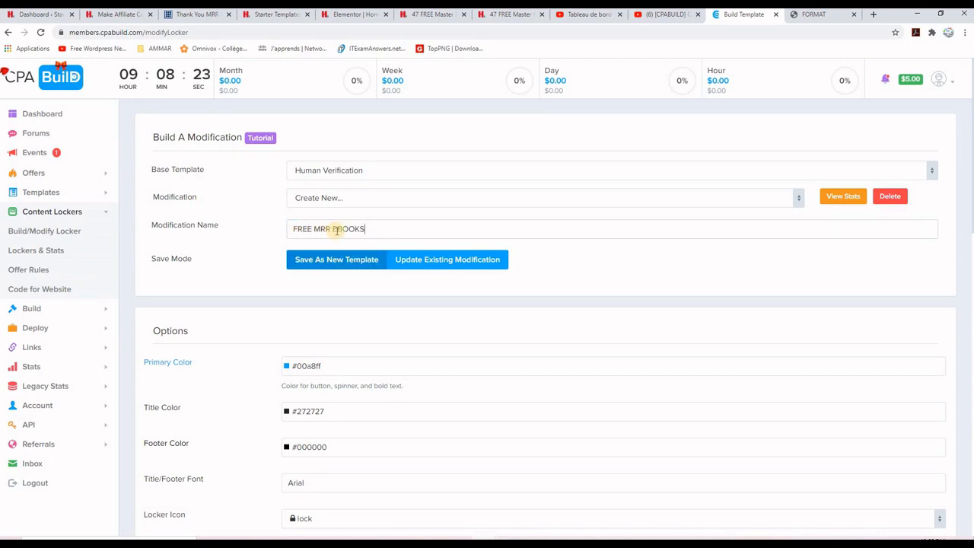
Step: Go through the locker's options and turn off Verification Captcha
{"action": "scroll", "coordinate": [378, 307], "scroll_direction": "down", "scroll_amount": 2}
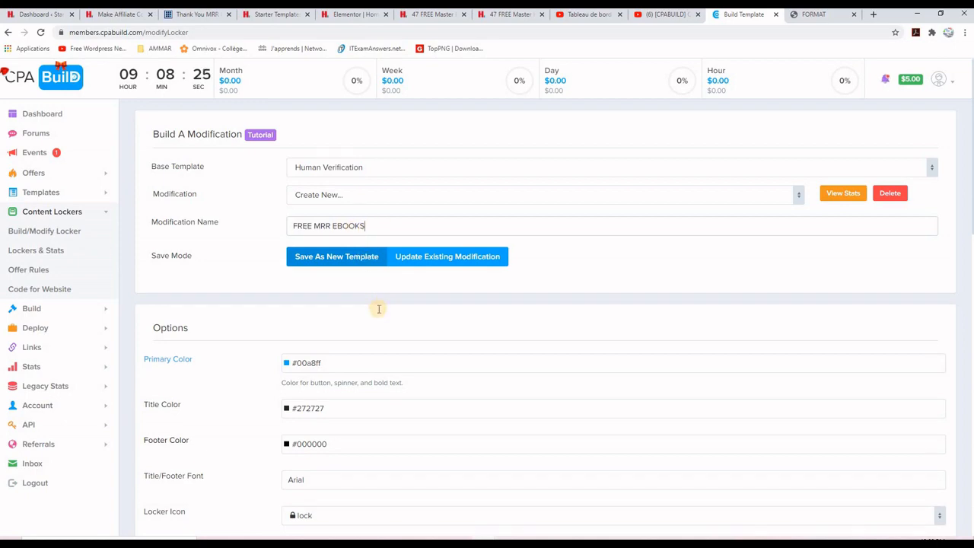
{"action": "scroll", "coordinate": [311, 337], "scroll_direction": "down", "scroll_amount": 6}
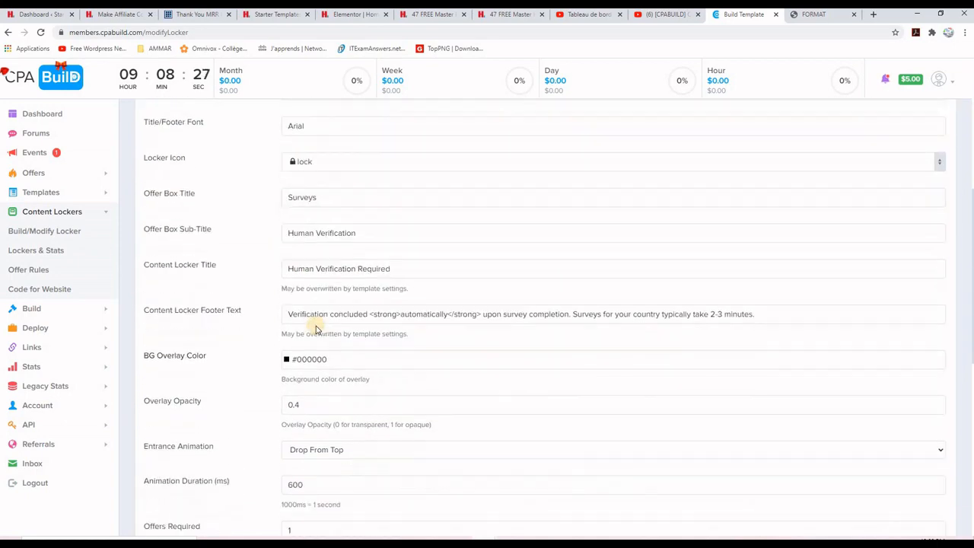
{"action": "scroll", "coordinate": [367, 268], "scroll_direction": "down", "scroll_amount": 2}
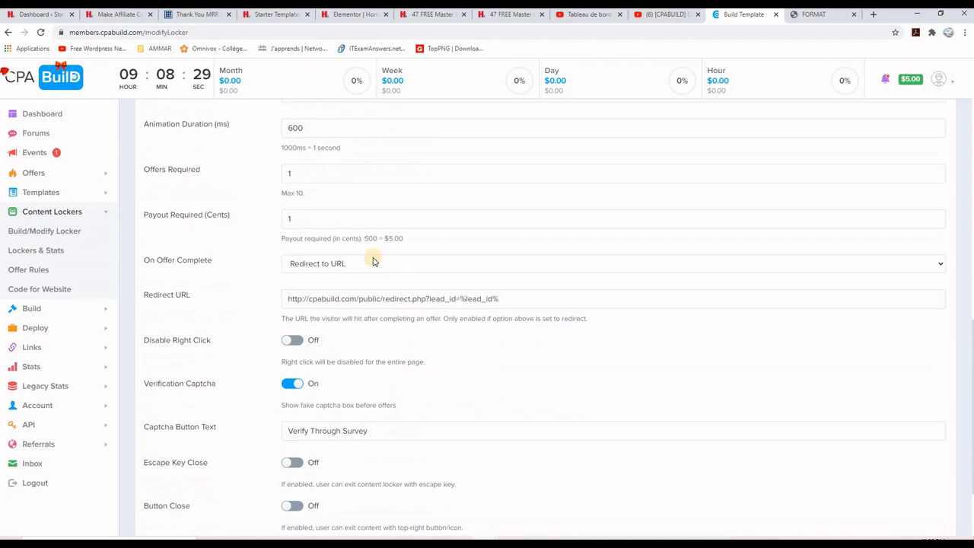
{"action": "scroll", "coordinate": [394, 248], "scroll_direction": "up", "scroll_amount": 3}
{"action": "scroll", "coordinate": [394, 248], "scroll_direction": "down", "scroll_amount": 1}
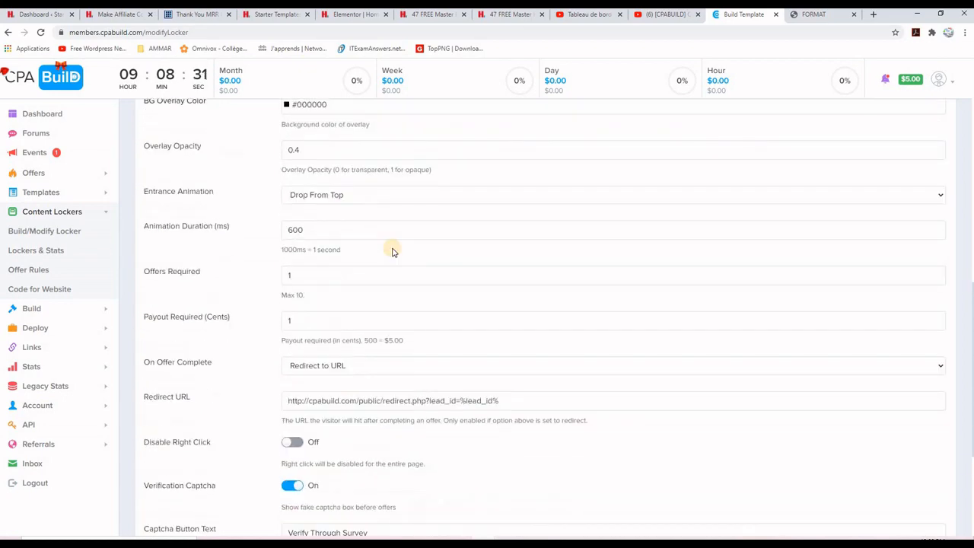
{"action": "scroll", "coordinate": [394, 252], "scroll_direction": "down", "scroll_amount": 1}
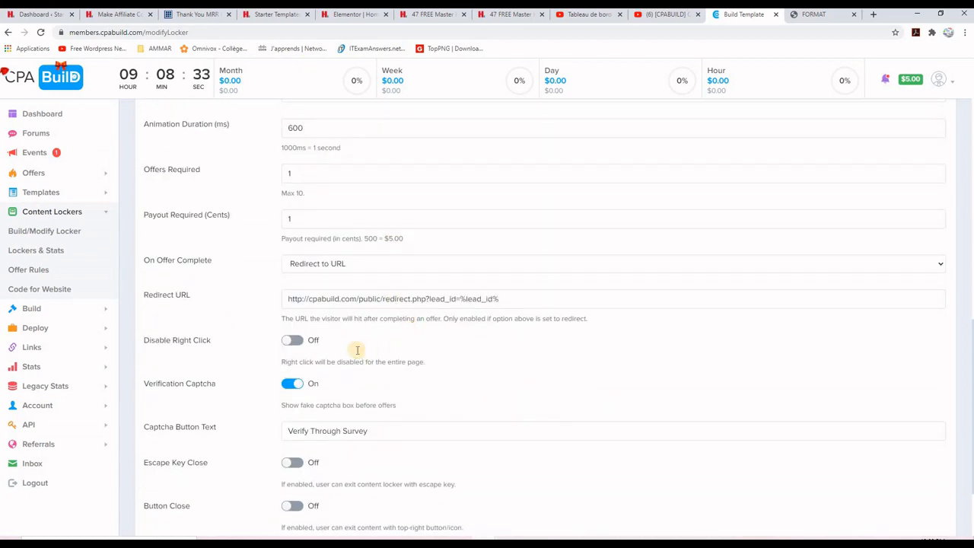
{"action": "scroll", "coordinate": [355, 348], "scroll_direction": "down", "scroll_amount": 1}
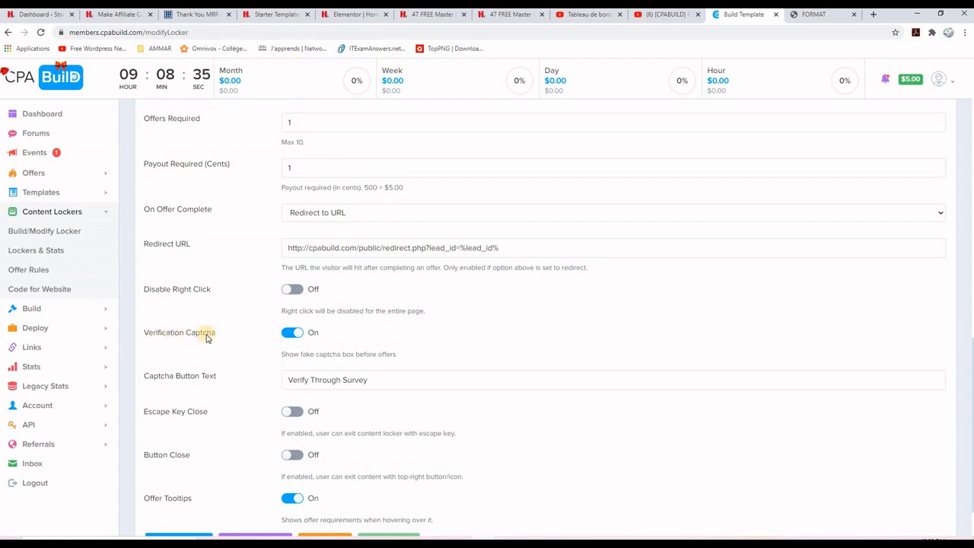
{"action": "left_click", "coordinate": [291, 332]}
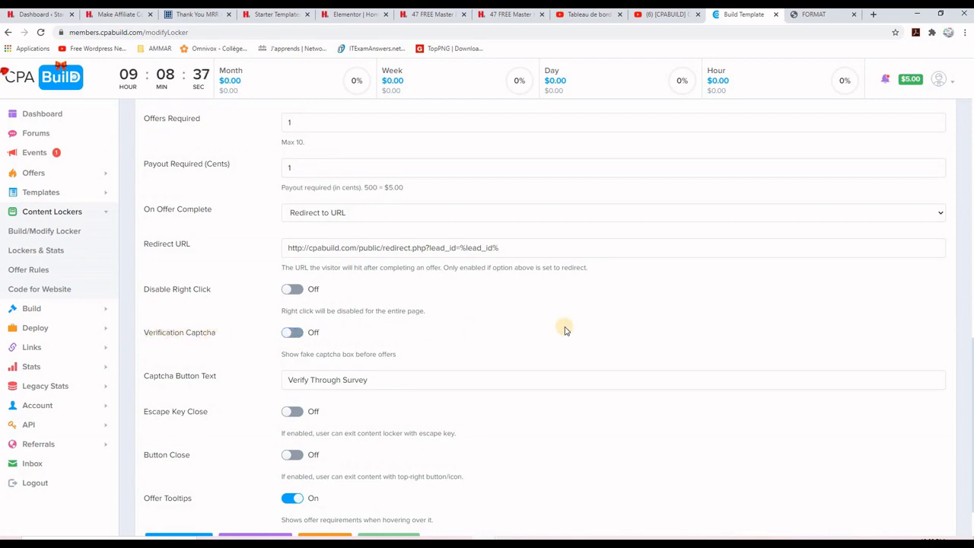
Step: Save the new locker modification and generate its preview
{"action": "scroll", "coordinate": [563, 327], "scroll_direction": "down", "scroll_amount": 1}
{"action": "scroll", "coordinate": [563, 297], "scroll_direction": "up", "scroll_amount": 4}
{"action": "scroll", "coordinate": [563, 299], "scroll_direction": "up", "scroll_amount": 2}
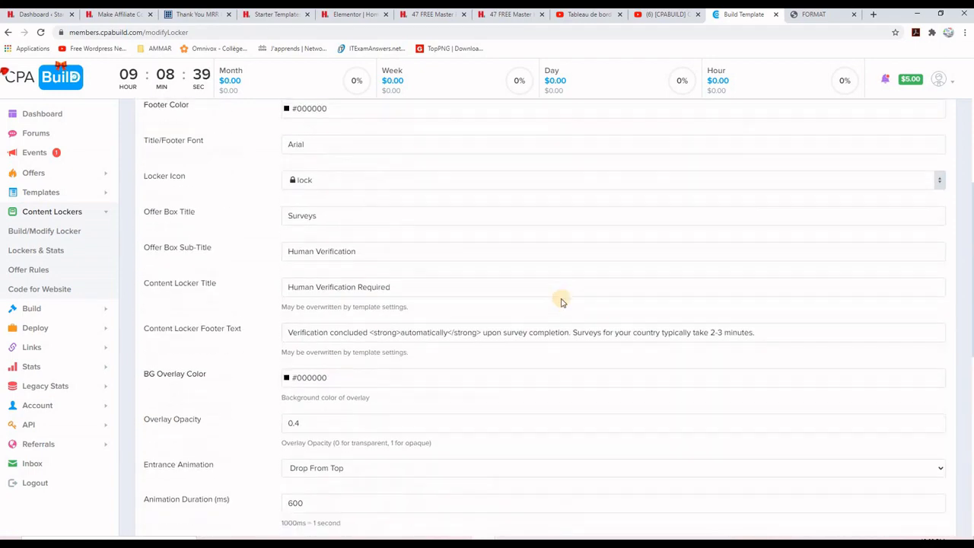
{"action": "scroll", "coordinate": [561, 300], "scroll_direction": "down", "scroll_amount": 6}
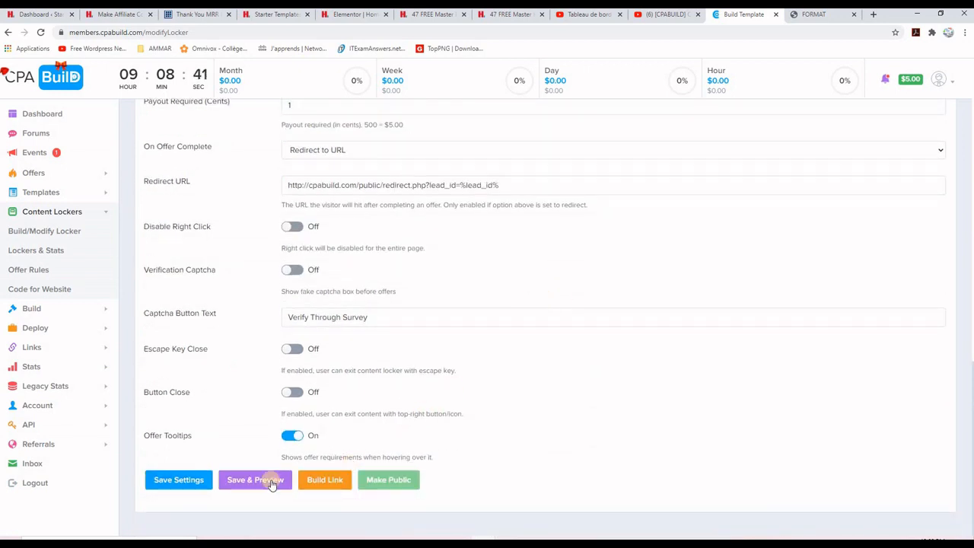
{"action": "left_click", "coordinate": [247, 484]}
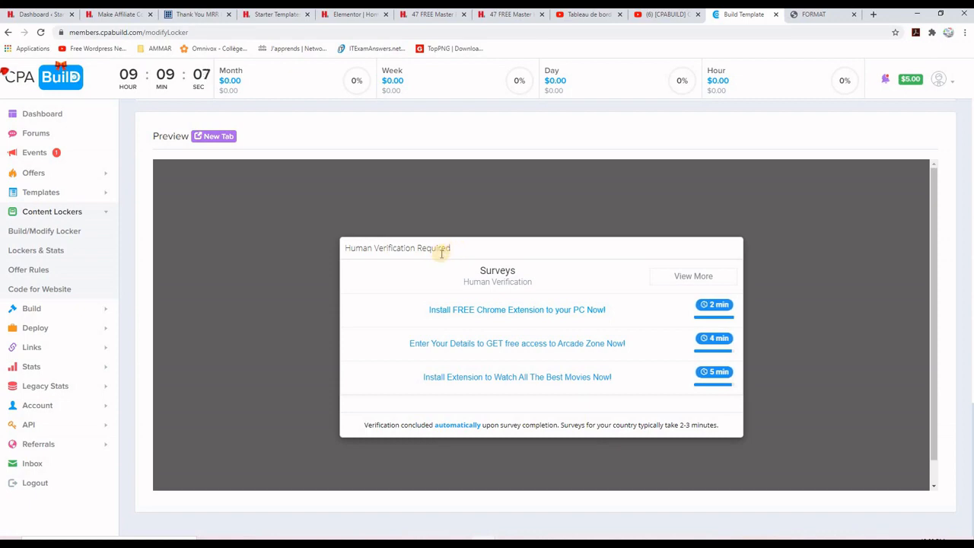
Step: Change the Content Locker Title to "Before downloading a Human Verification Required", then save and preview the locker
{"action": "scroll", "coordinate": [434, 279], "scroll_direction": "up", "scroll_amount": 4}
{"action": "scroll", "coordinate": [435, 282], "scroll_direction": "up", "scroll_amount": 6}
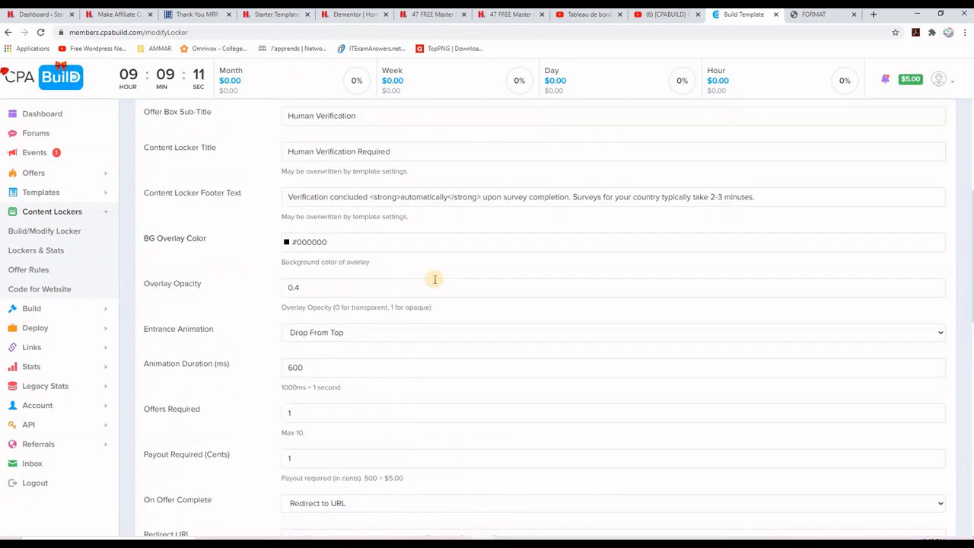
{"action": "scroll", "coordinate": [434, 279], "scroll_direction": "up", "scroll_amount": 3}
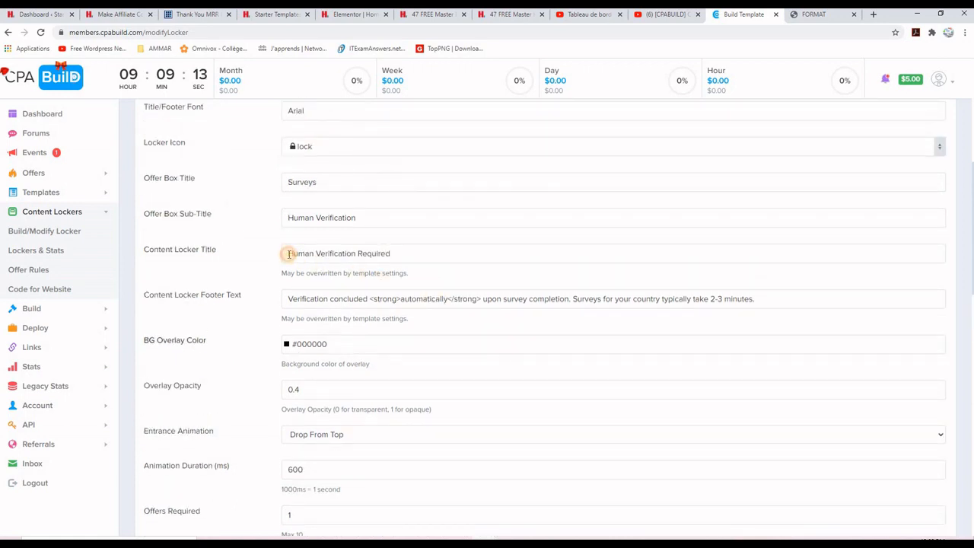
{"action": "left_click", "coordinate": [290, 254]}
{"action": "type", "text": "Be"}
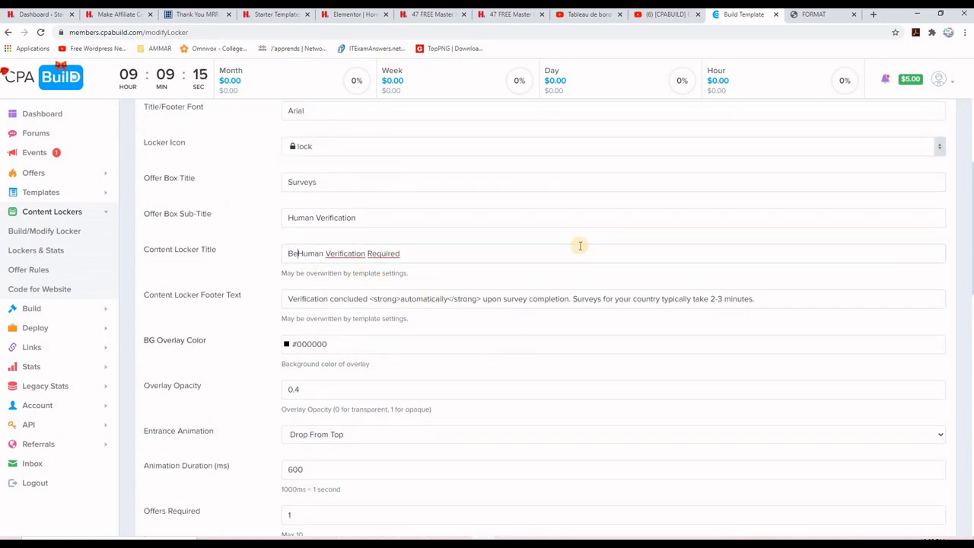
{"action": "type", "text": "fore "}
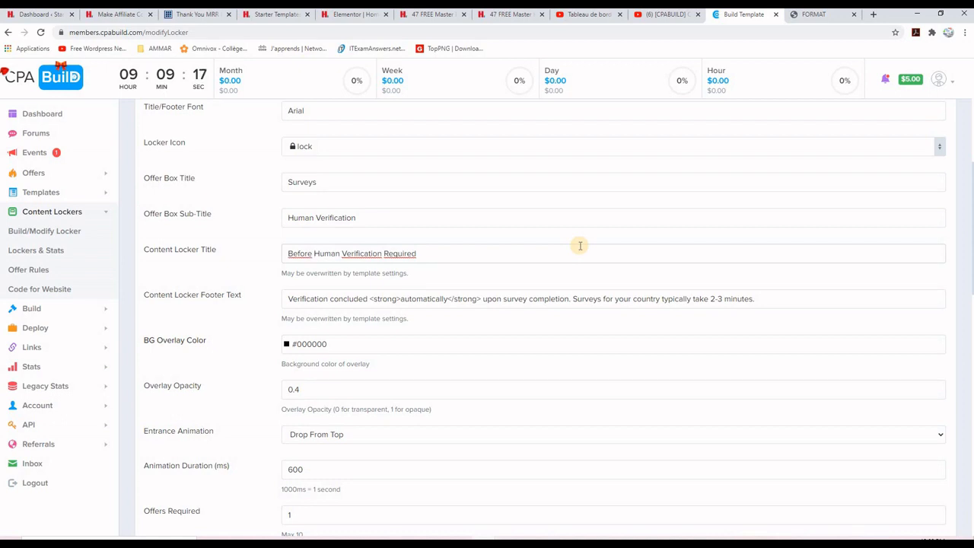
{"action": "type", "text": "downloa"}
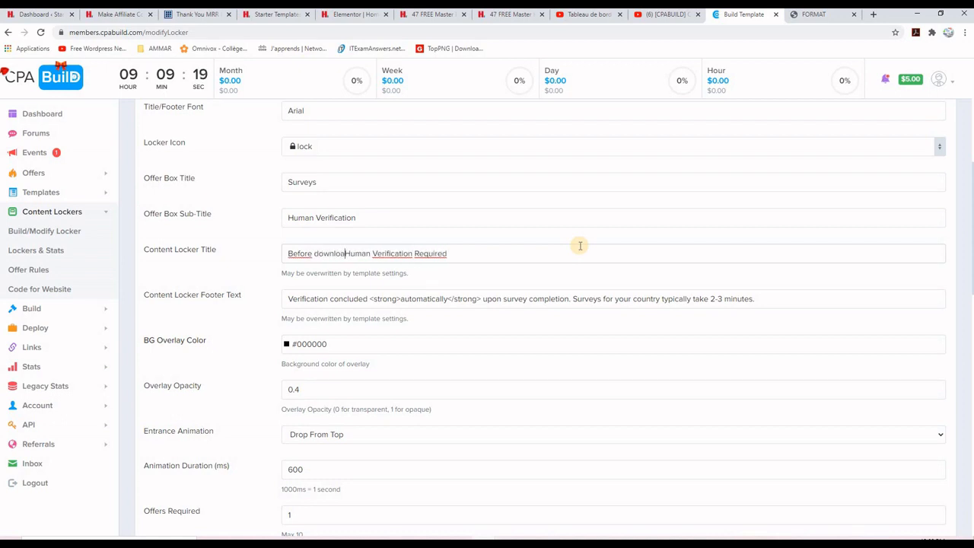
{"action": "type", "text": "ding a"}
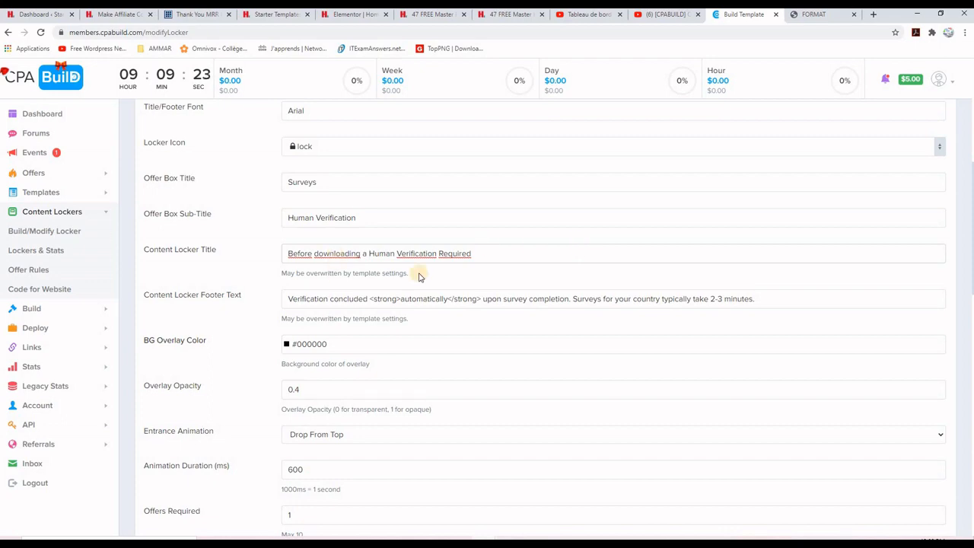
{"action": "scroll", "coordinate": [228, 326], "scroll_direction": "down", "scroll_amount": 4}
{"action": "scroll", "coordinate": [227, 326], "scroll_direction": "down", "scroll_amount": 5}
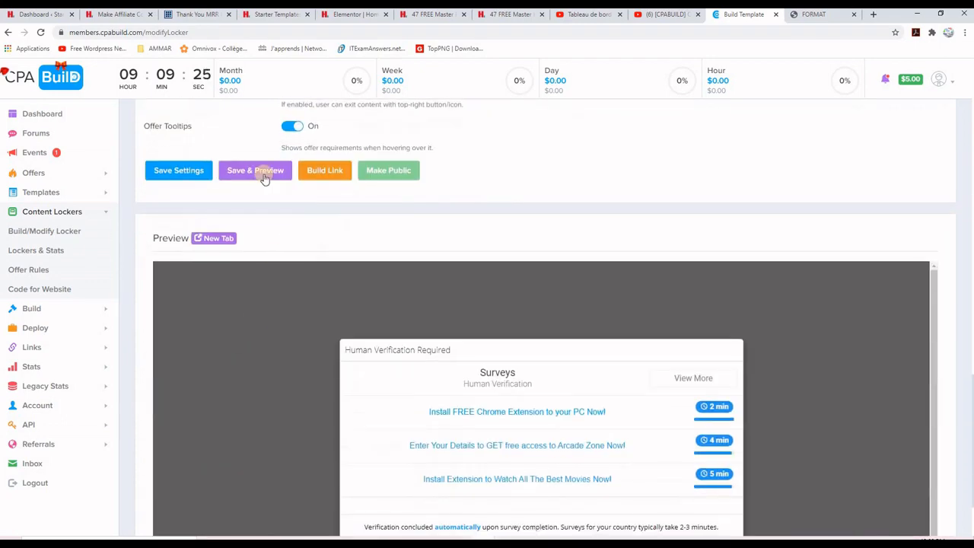
{"action": "left_click", "coordinate": [263, 174]}
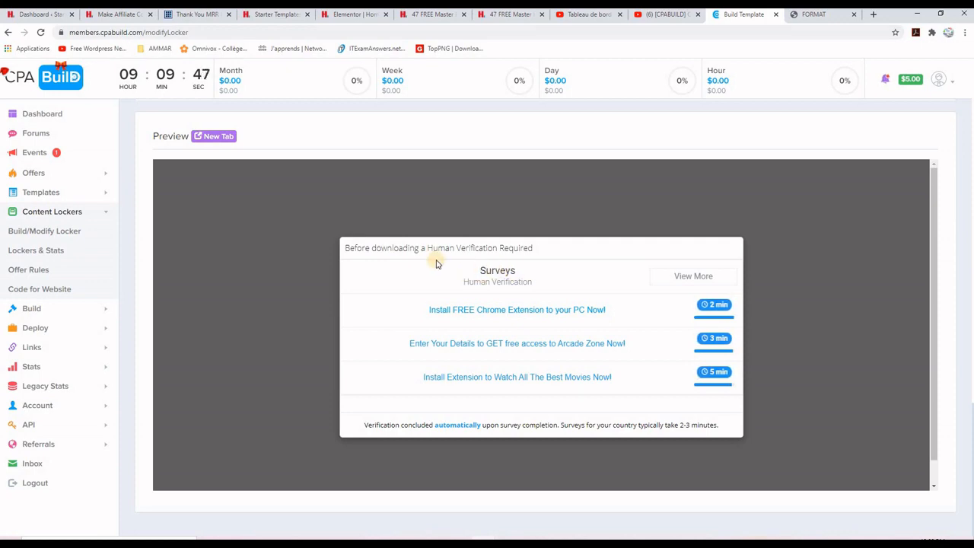
Step: Change the Offer Box Title to "Please complete just one Surveys", then save and preview the locker
{"action": "scroll", "coordinate": [447, 267], "scroll_direction": "up", "scroll_amount": 15}
{"action": "scroll", "coordinate": [447, 261], "scroll_direction": "up", "scroll_amount": 3}
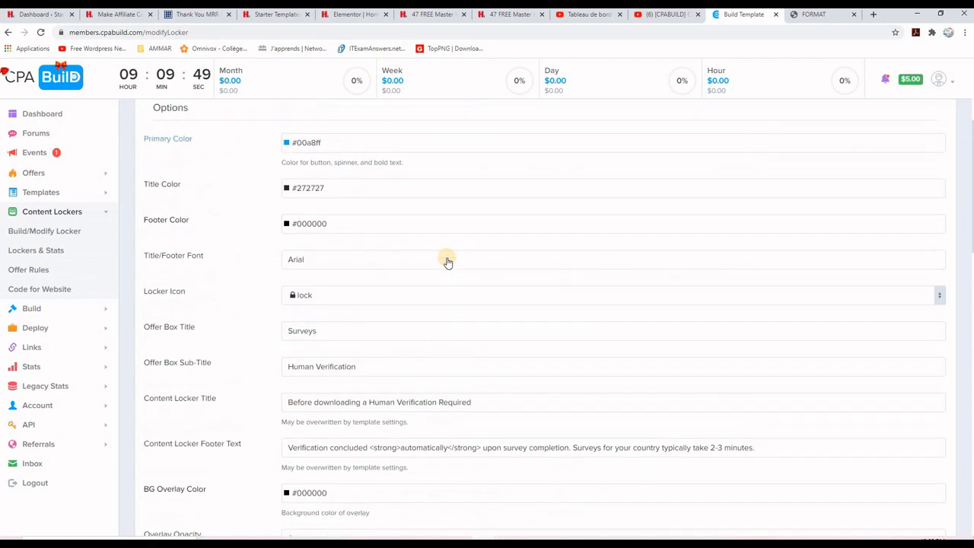
{"action": "scroll", "coordinate": [409, 285], "scroll_direction": "down", "scroll_amount": 3}
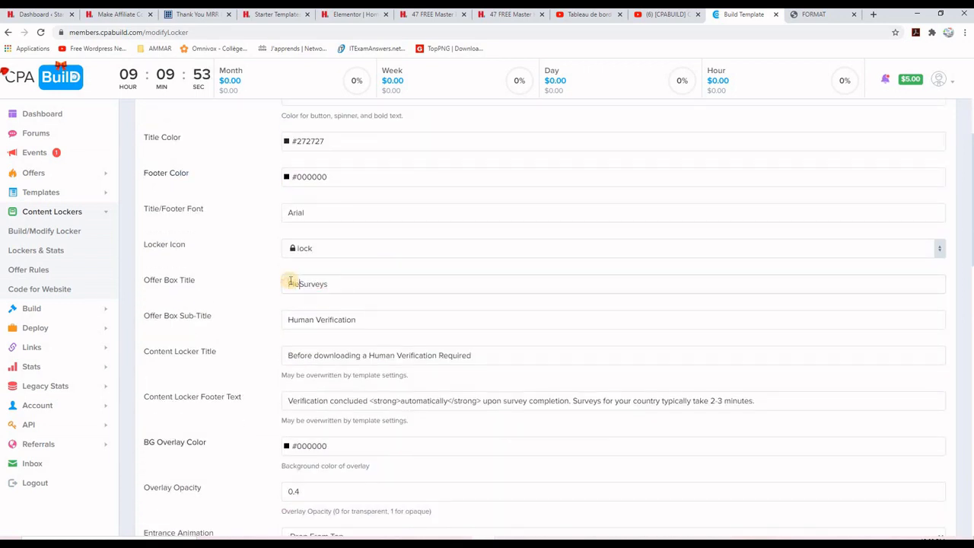
{"action": "type", "text": "mplete jus"}
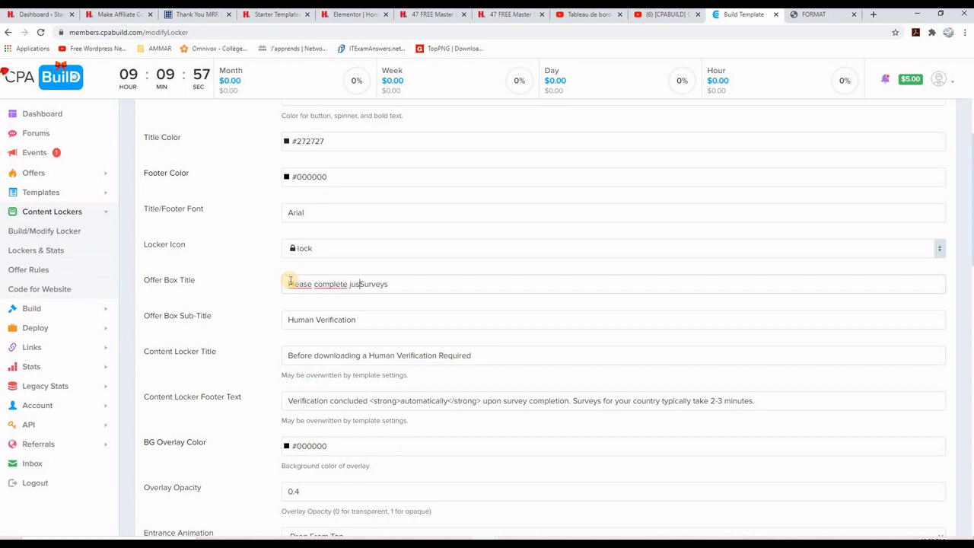
{"action": "type", "text": "t one"}
{"action": "scroll", "coordinate": [189, 355], "scroll_direction": "down", "scroll_amount": 7}
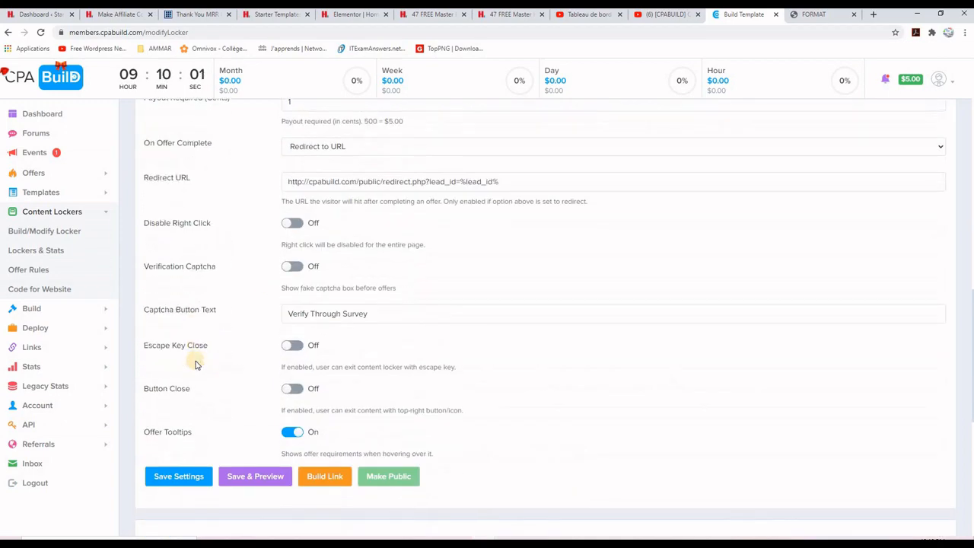
{"action": "scroll", "coordinate": [228, 350], "scroll_direction": "down", "scroll_amount": 2}
{"action": "left_click", "coordinate": [262, 322]}
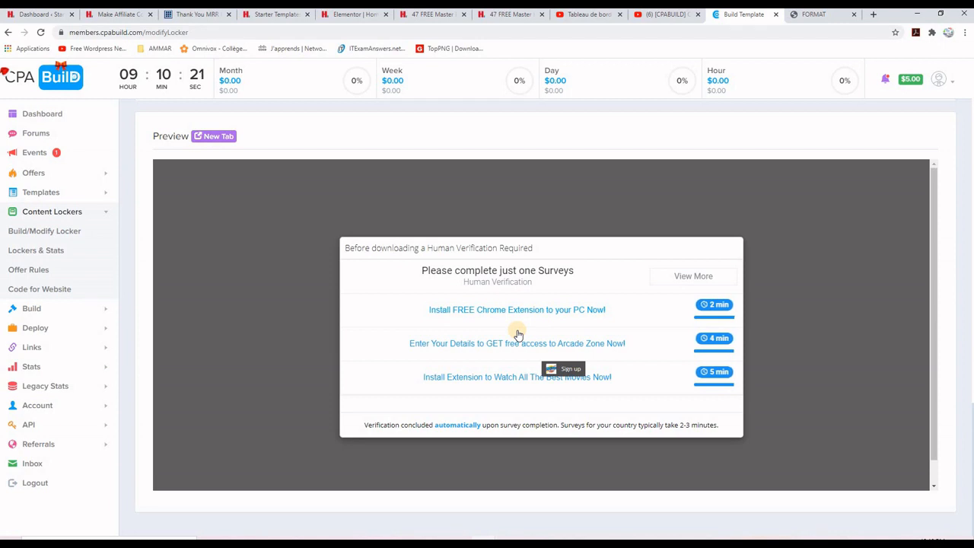
Step: Copy the web address of the Thank You page that offers the ebook download
{"action": "left_click", "coordinate": [430, 15]}
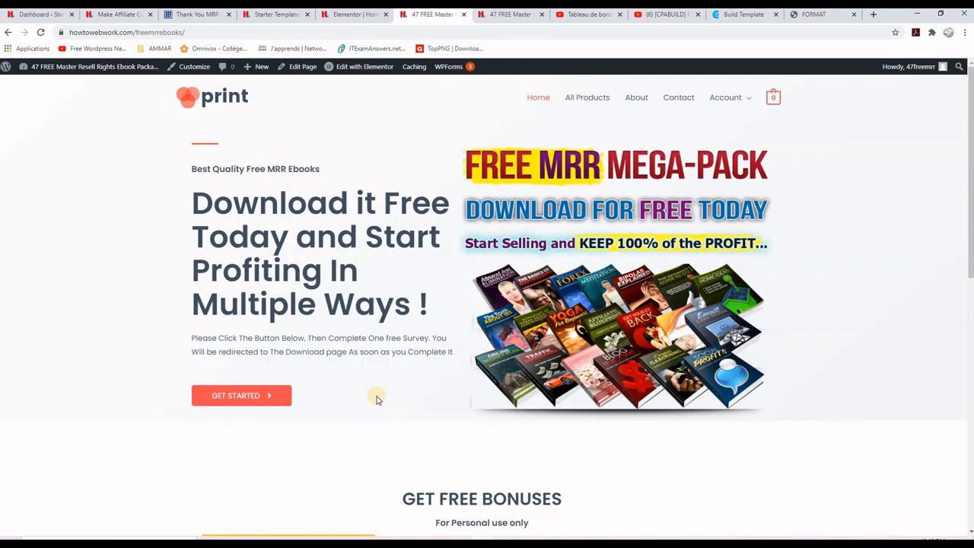
{"action": "left_click", "coordinate": [742, 14]}
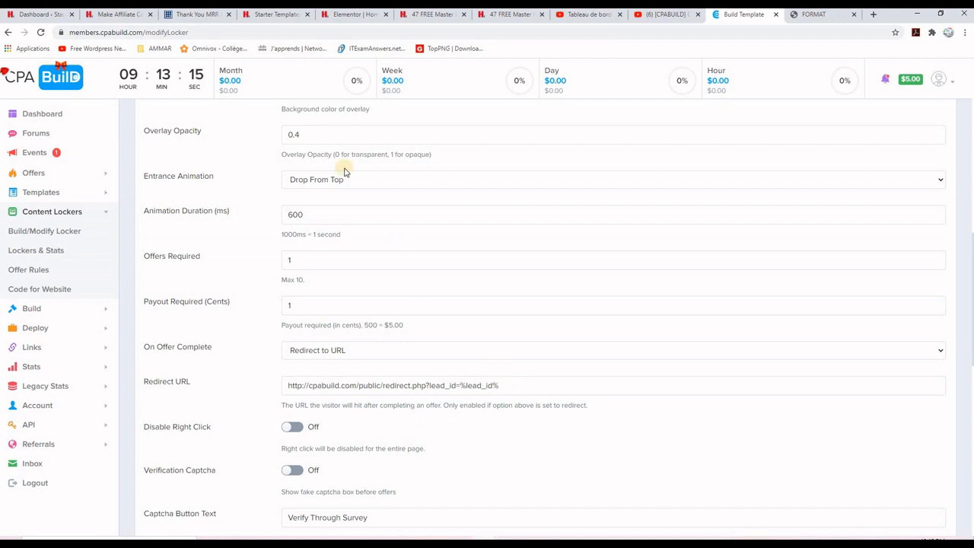
{"action": "left_click", "coordinate": [193, 19]}
{"action": "left_click_drag", "start_coordinate": [261, 33], "coordinate": [67, 36]}
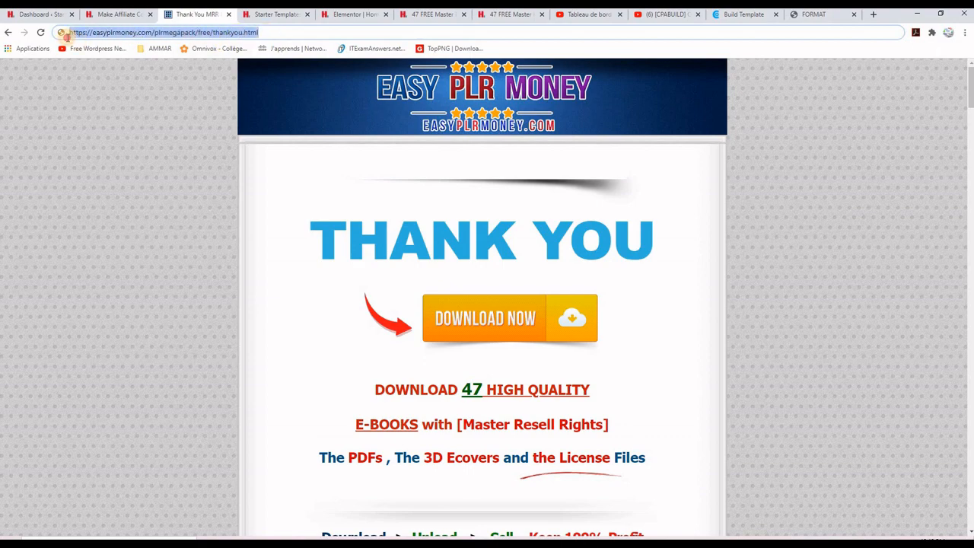
{"action": "right_click", "coordinate": [119, 38]}
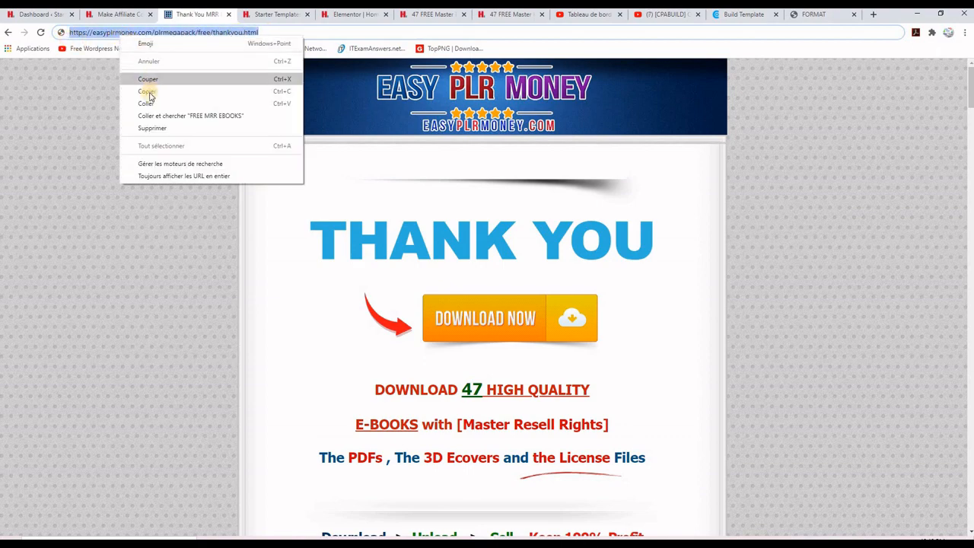
{"action": "left_click", "coordinate": [243, 87]}
{"action": "left_click", "coordinate": [724, 14]}
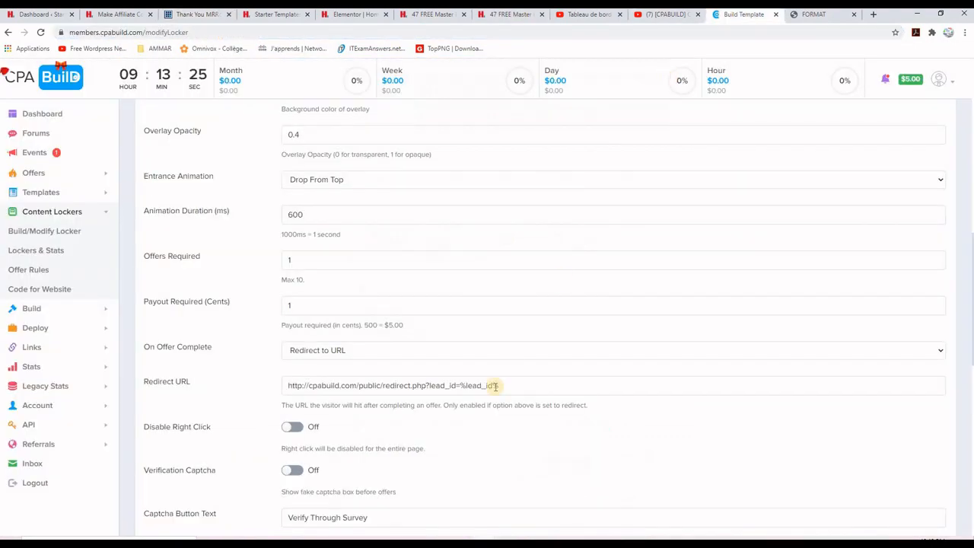
{"action": "left_click_drag", "start_coordinate": [419, 385], "coordinate": [283, 386]}
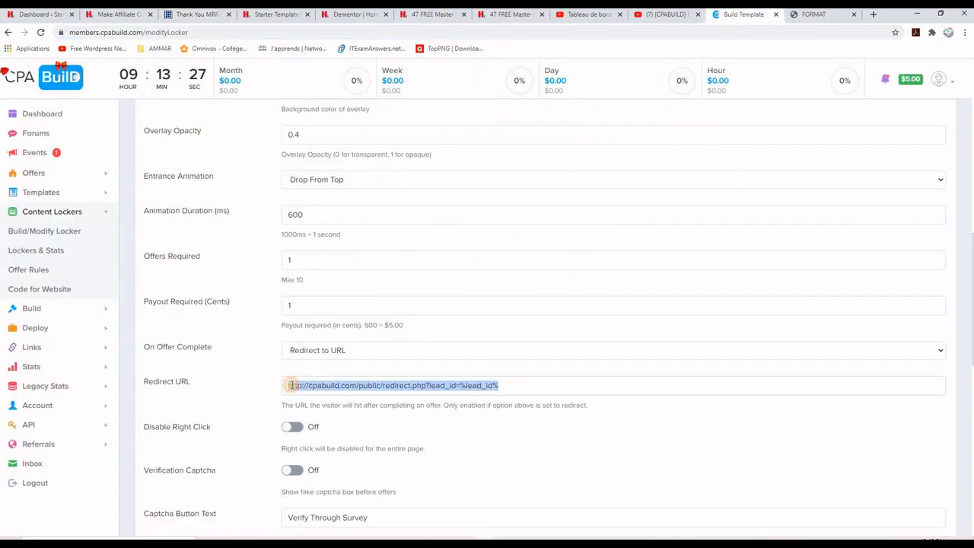
{"action": "right_click", "coordinate": [327, 386]}
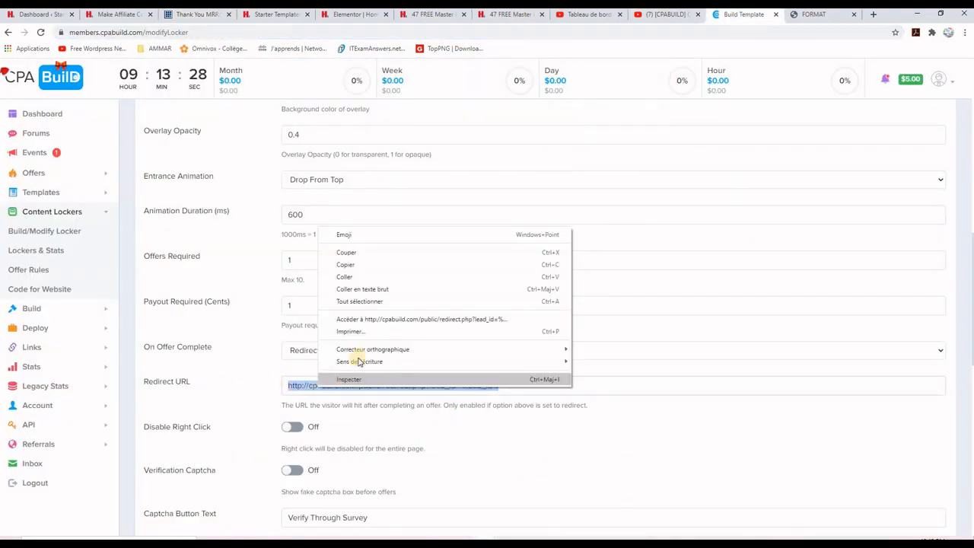
{"action": "left_click", "coordinate": [403, 278]}
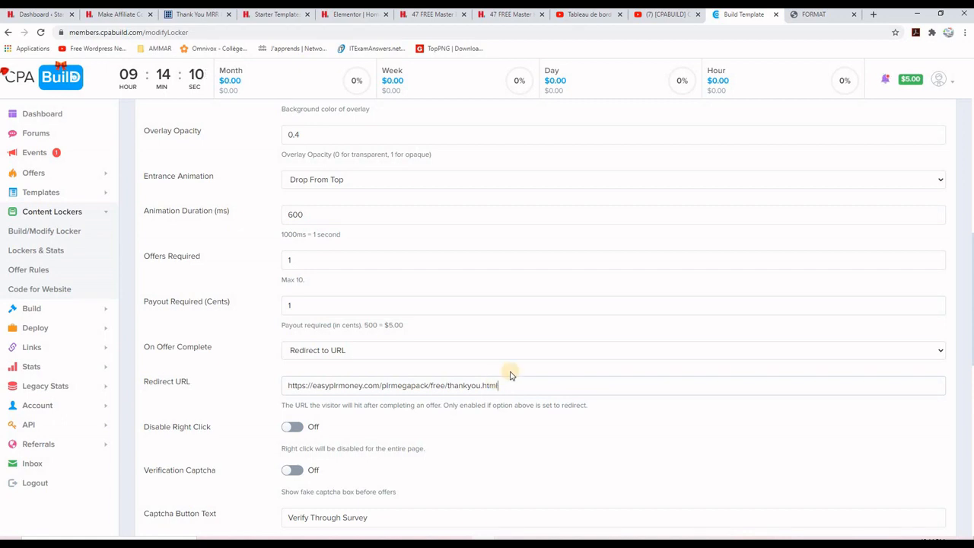
{"action": "scroll", "coordinate": [391, 370], "scroll_direction": "down", "scroll_amount": 3}
{"action": "left_click", "coordinate": [168, 429]}
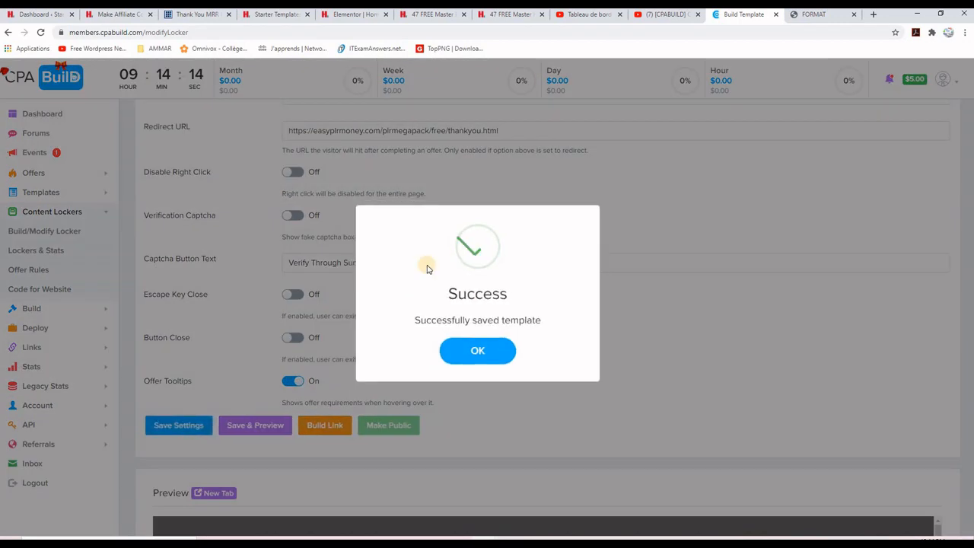
{"action": "left_click", "coordinate": [472, 351]}
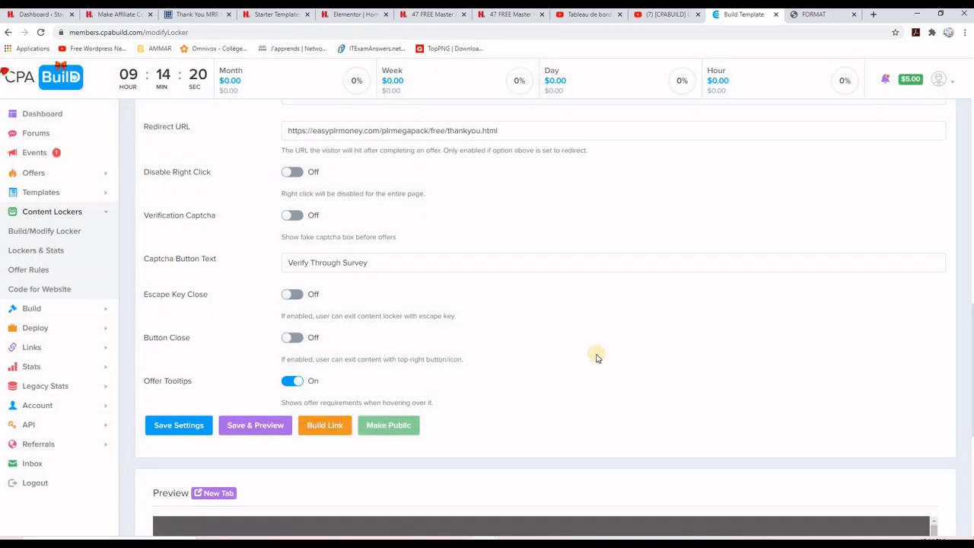
Step: Review the locker preview and try clearing the Offers Required value
{"action": "scroll", "coordinate": [597, 357], "scroll_direction": "down", "scroll_amount": 4}
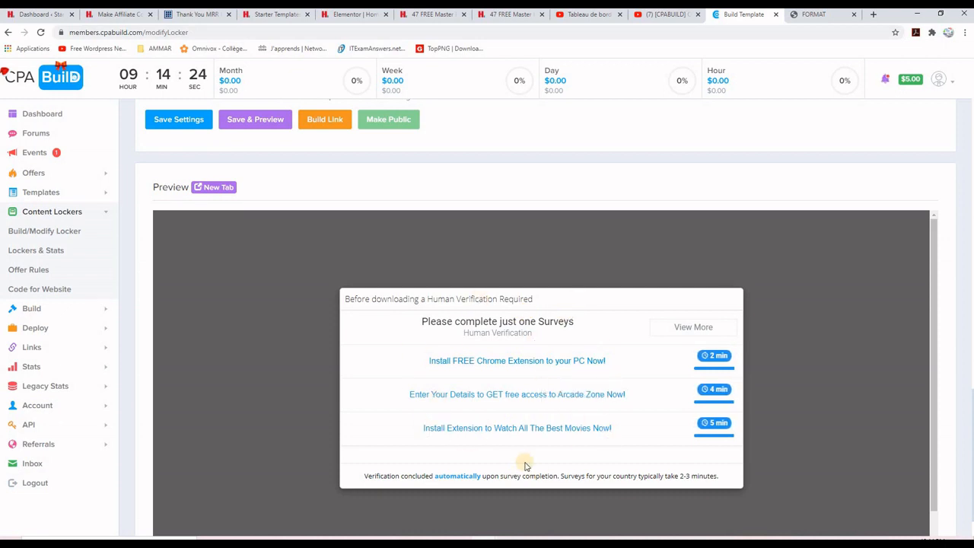
{"action": "scroll", "coordinate": [387, 374], "scroll_direction": "up", "scroll_amount": 6}
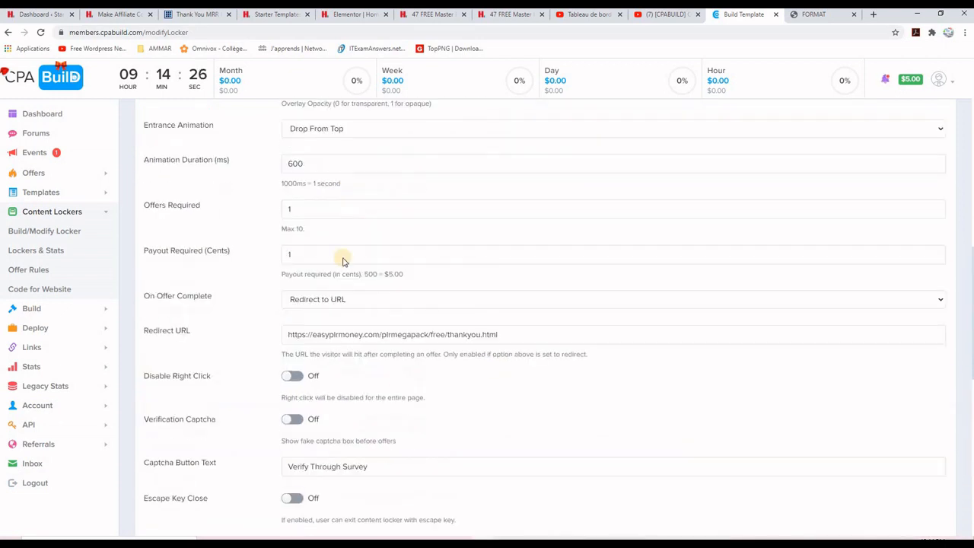
{"action": "scroll", "coordinate": [399, 340], "scroll_direction": "up", "scroll_amount": 2}
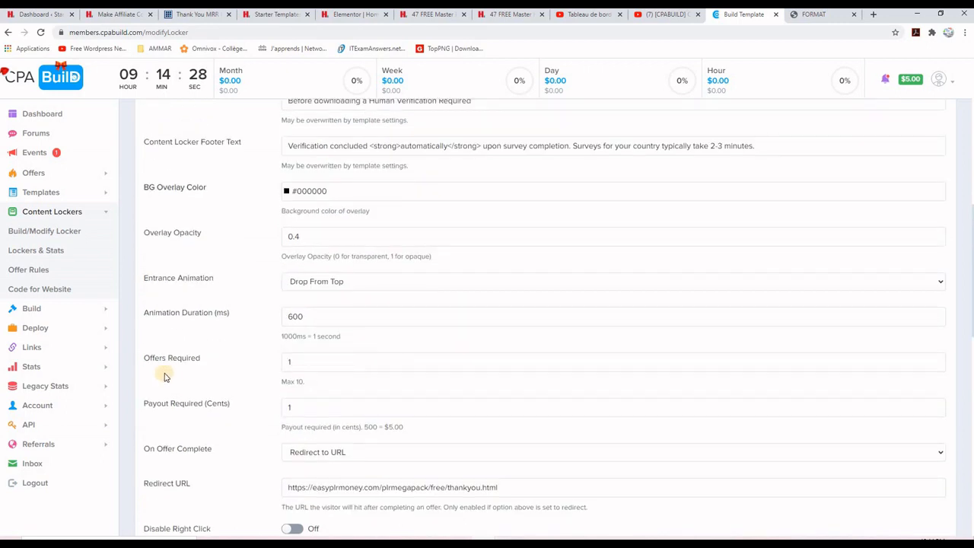
{"action": "left_click", "coordinate": [292, 363]}
{"action": "key", "text": "BackSpace"}
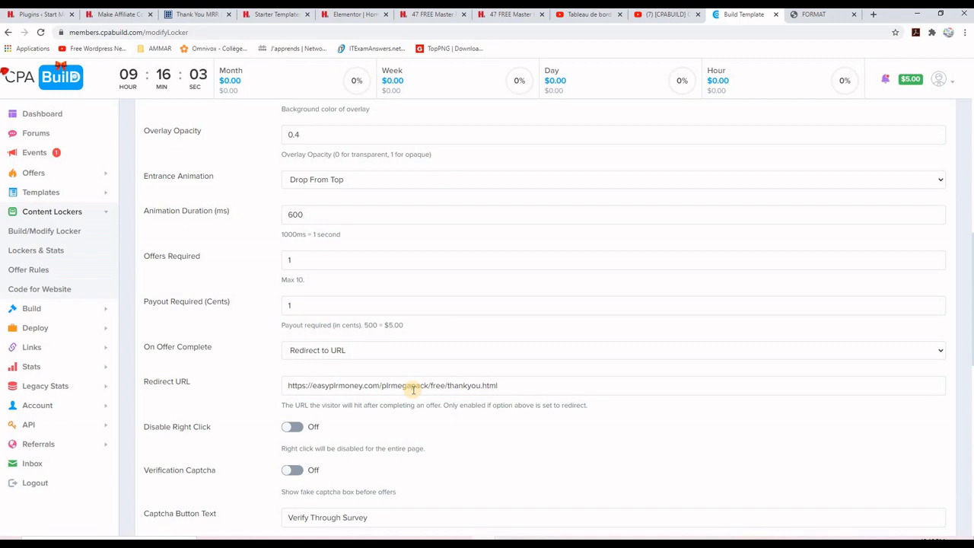
Step: Generate the website code for the FREE MRR EBOOKS content locker
{"action": "left_click", "coordinate": [32, 294]}
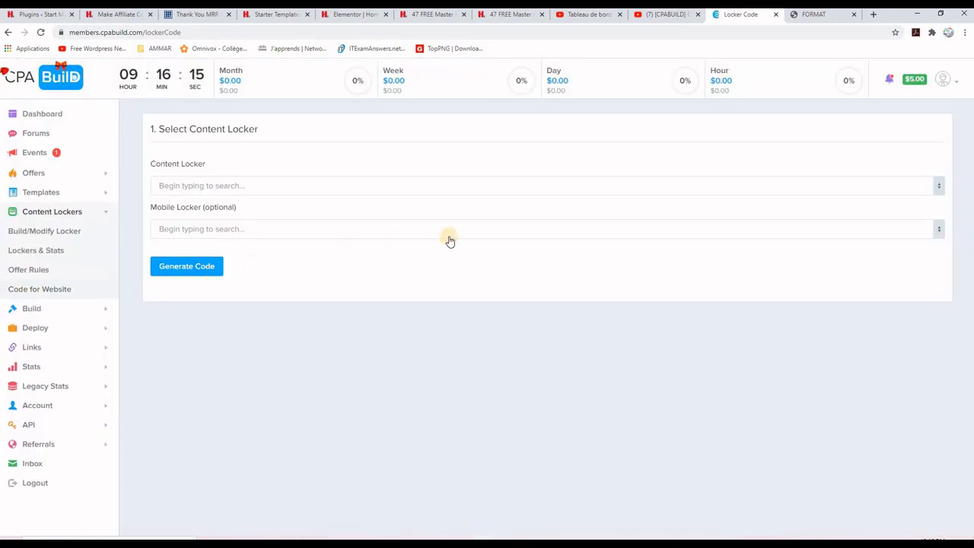
{"action": "left_click", "coordinate": [338, 188]}
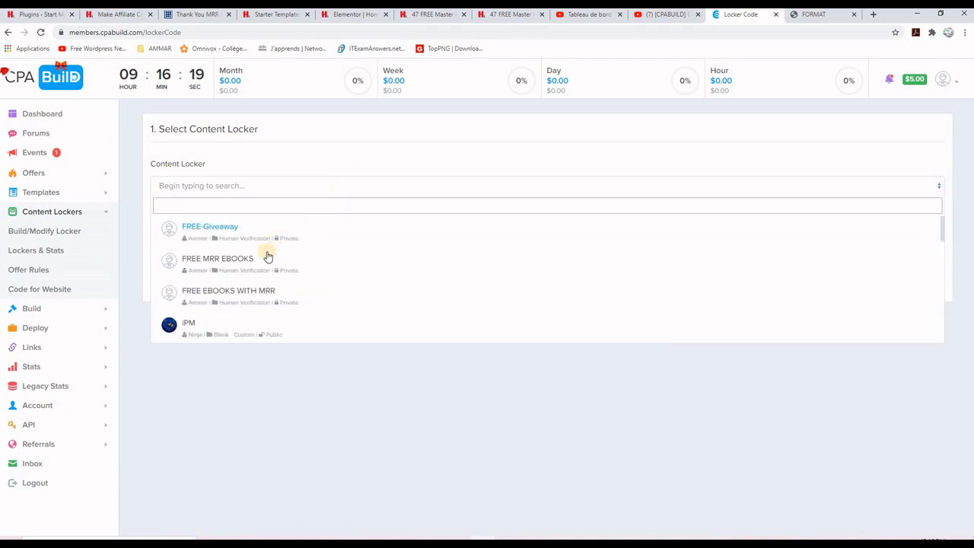
{"action": "left_click", "coordinate": [235, 258]}
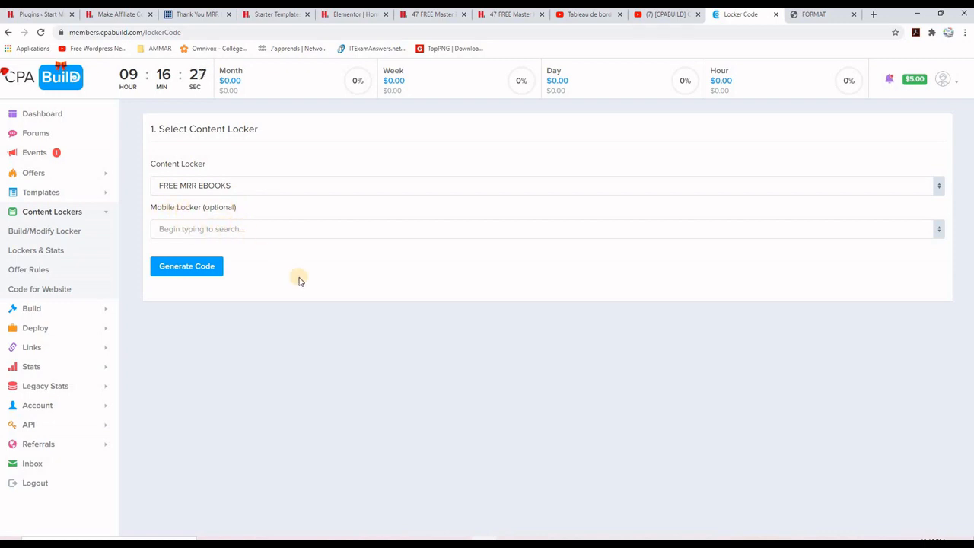
{"action": "left_click", "coordinate": [180, 268]}
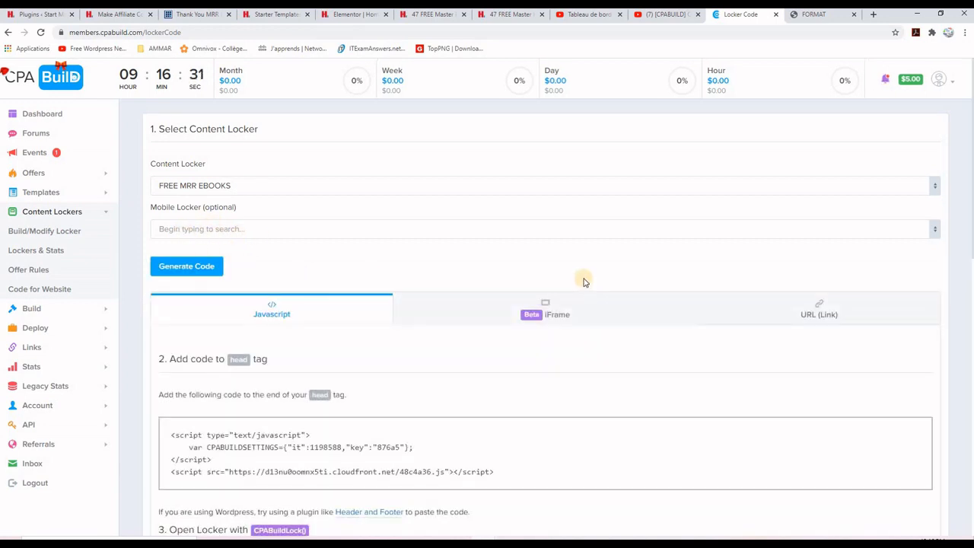
Step: Review the JavaScript examples for opening the locker and select the whole script meant for the head tag
{"action": "scroll", "coordinate": [584, 283], "scroll_direction": "down", "scroll_amount": 2}
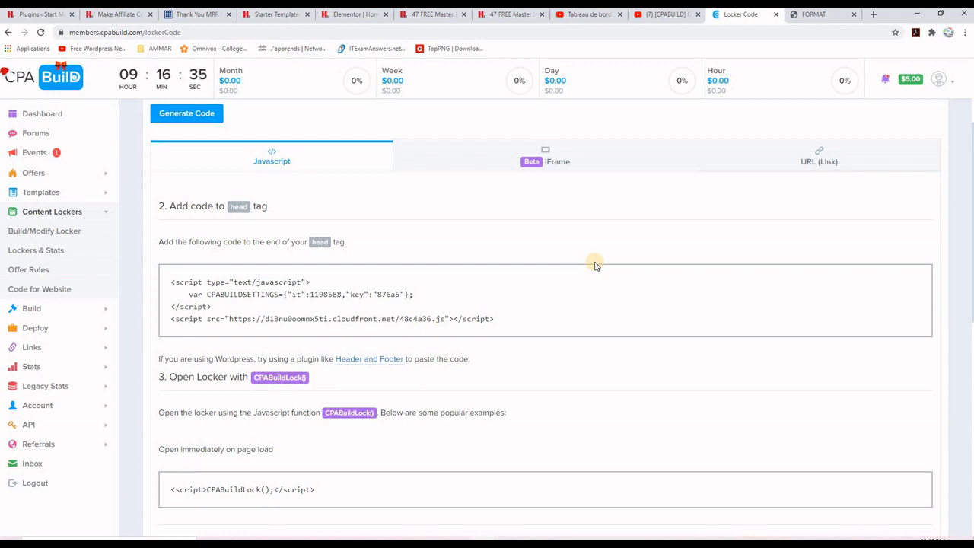
{"action": "left_click_drag", "start_coordinate": [171, 286], "coordinate": [502, 319]}
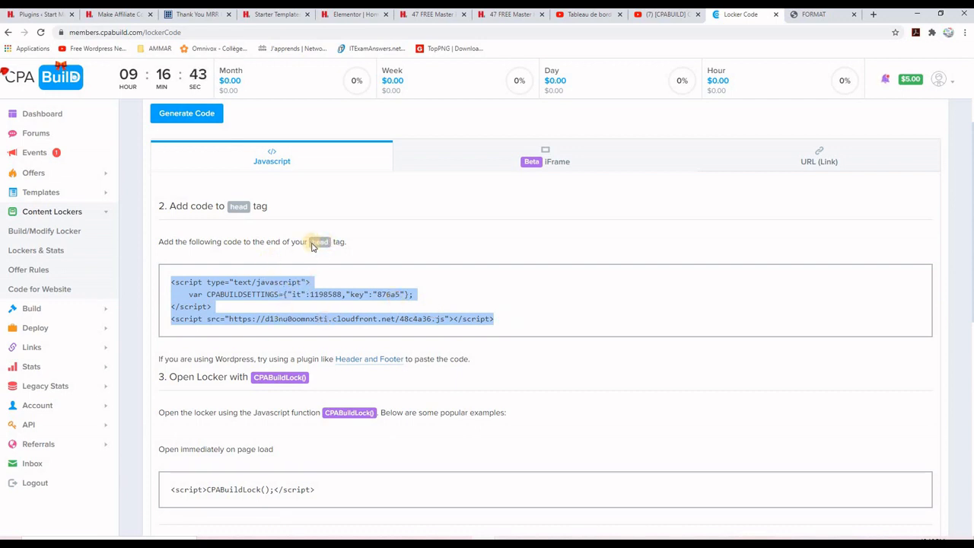
{"action": "scroll", "coordinate": [607, 323], "scroll_direction": "down", "scroll_amount": 2}
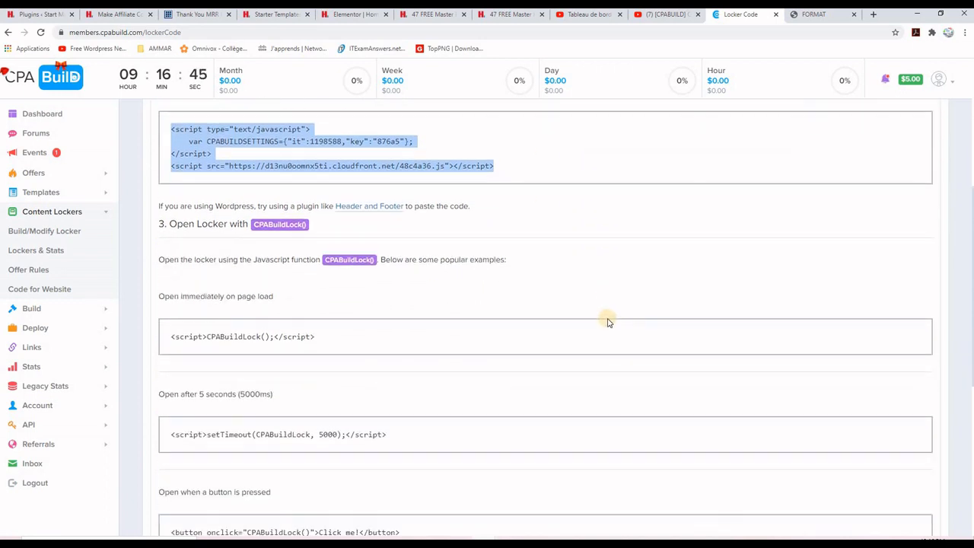
{"action": "scroll", "coordinate": [608, 321], "scroll_direction": "down", "scroll_amount": 2}
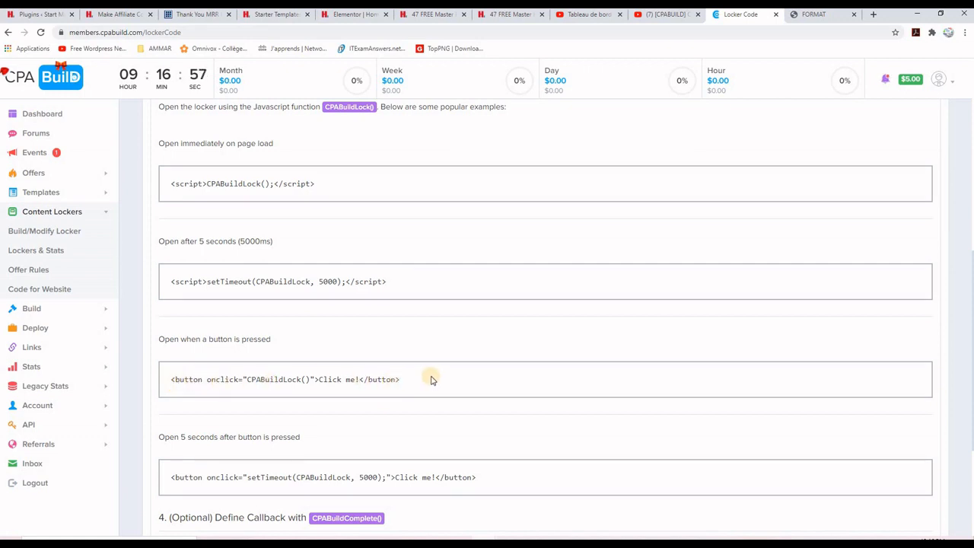
{"action": "scroll", "coordinate": [420, 342], "scroll_direction": "up", "scroll_amount": 4}
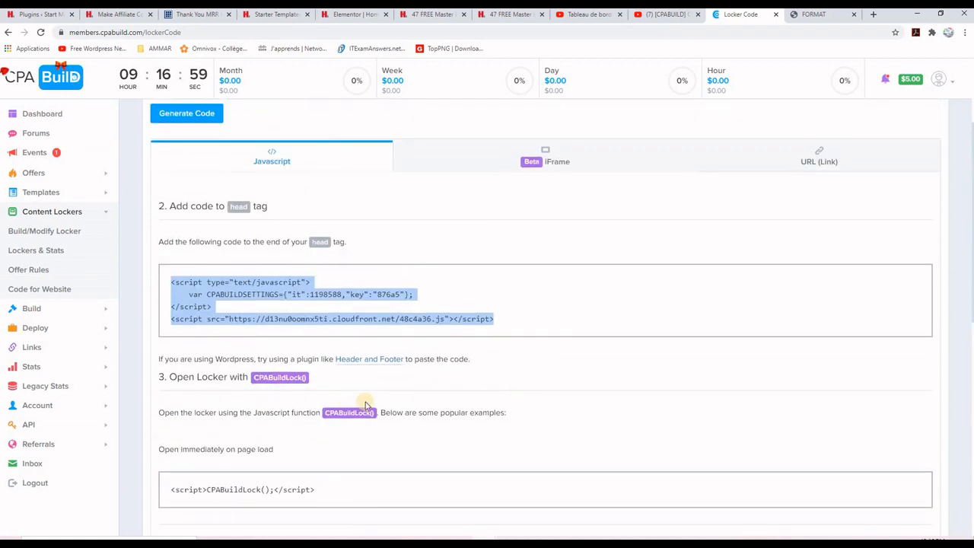
{"action": "scroll", "coordinate": [365, 405], "scroll_direction": "down", "scroll_amount": 2}
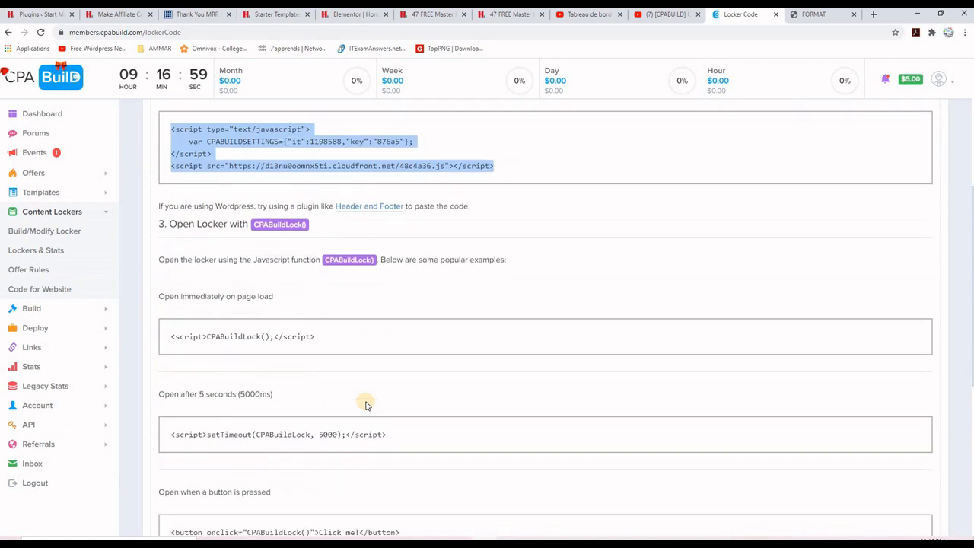
{"action": "left_click", "coordinate": [242, 140]}
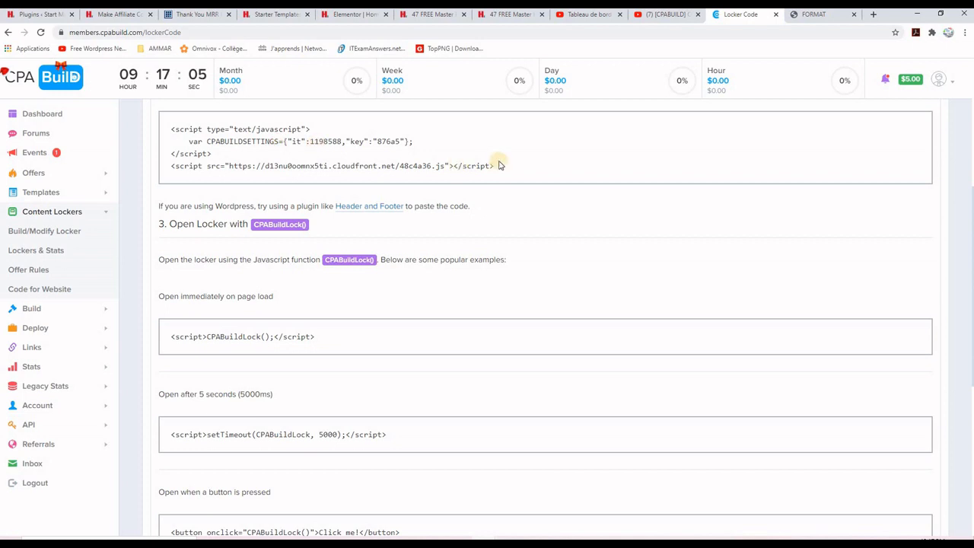
{"action": "left_click_drag", "start_coordinate": [496, 166], "coordinate": [159, 128]}
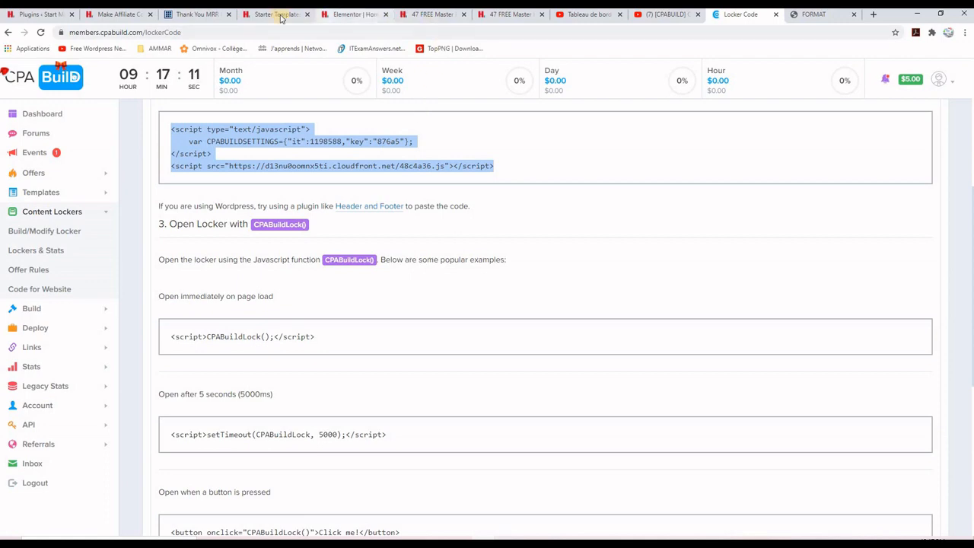
Step: Switch to the WordPress dashboard and search the plugins available to add for "header and footer"
{"action": "left_click", "coordinate": [355, 16]}
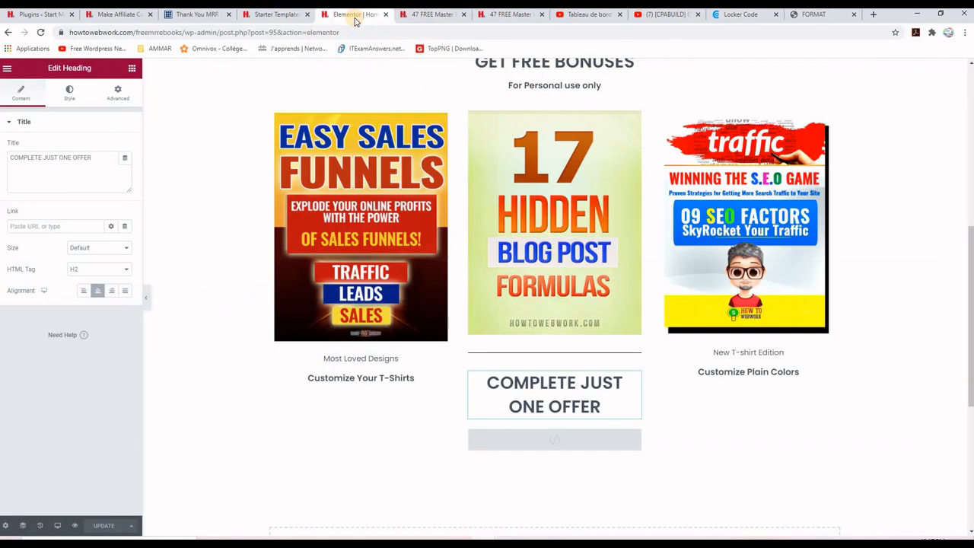
{"action": "left_click", "coordinate": [280, 15]}
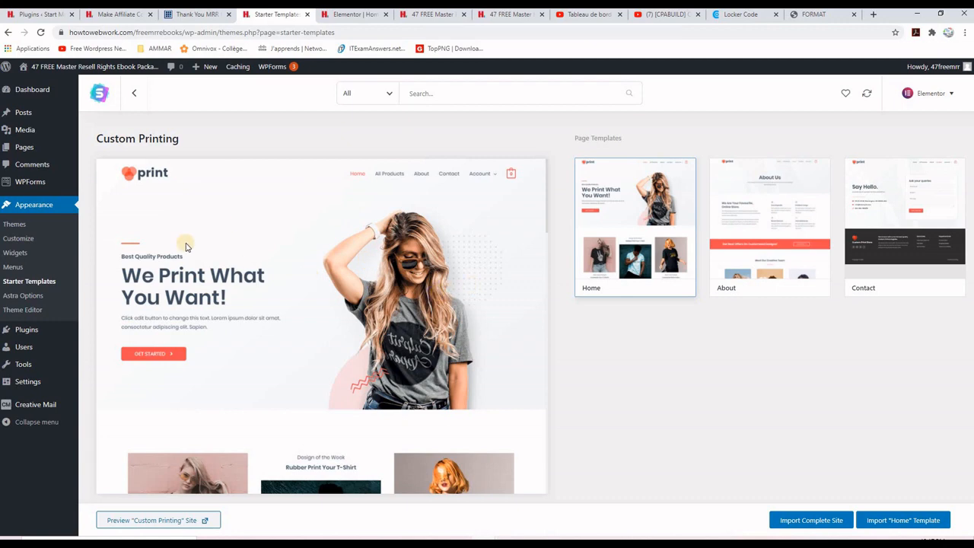
{"action": "mouse_move", "coordinate": [35, 334]}
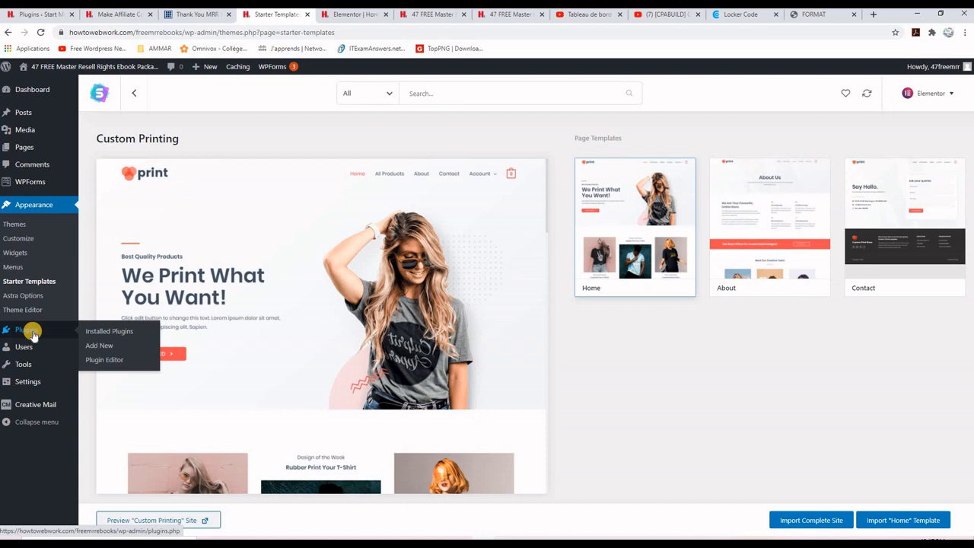
{"action": "left_click", "coordinate": [103, 347]}
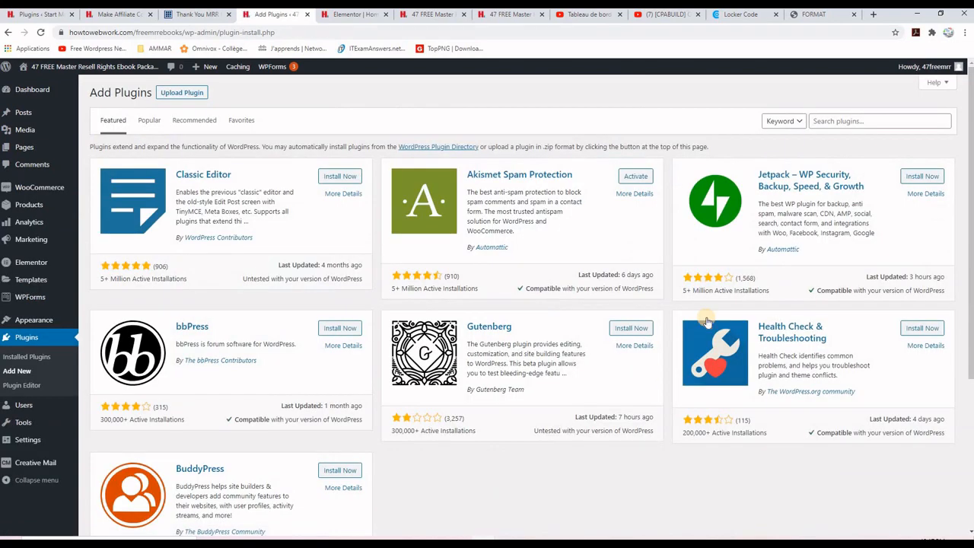
{"action": "left_click", "coordinate": [834, 121]}
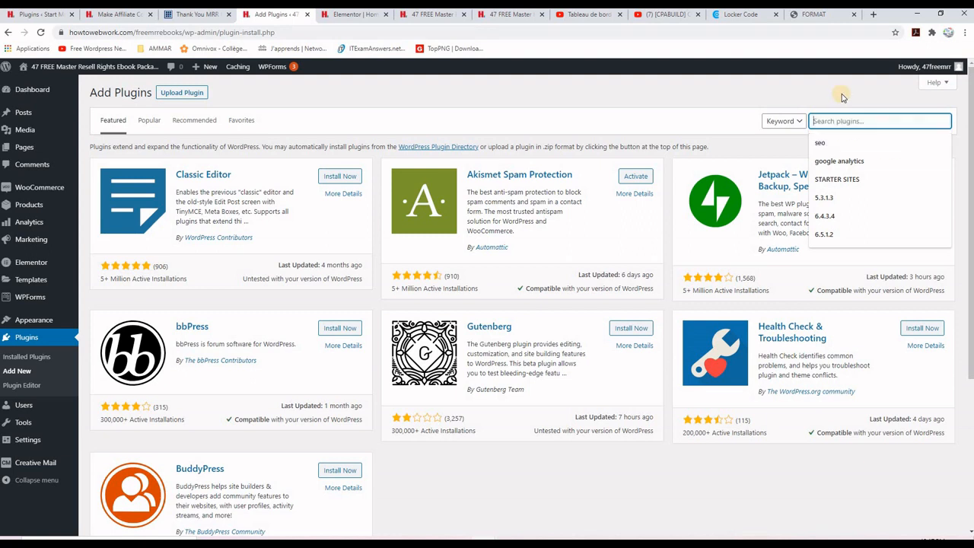
{"action": "type", "text": "header and footer"}
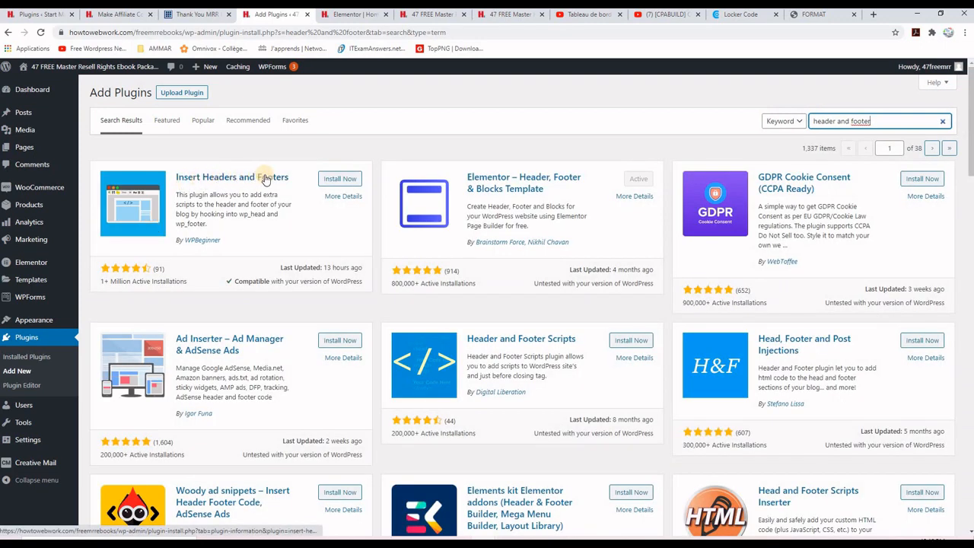
Step: Install and activate the Insert Headers and Footers plugin and check it in the installed plugins list
{"action": "left_click", "coordinate": [339, 179]}
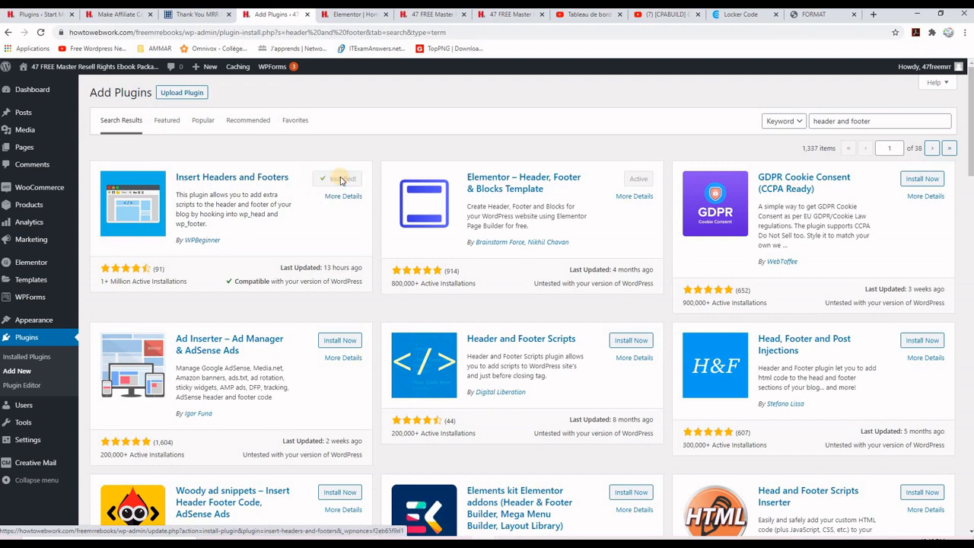
{"action": "left_click", "coordinate": [344, 179]}
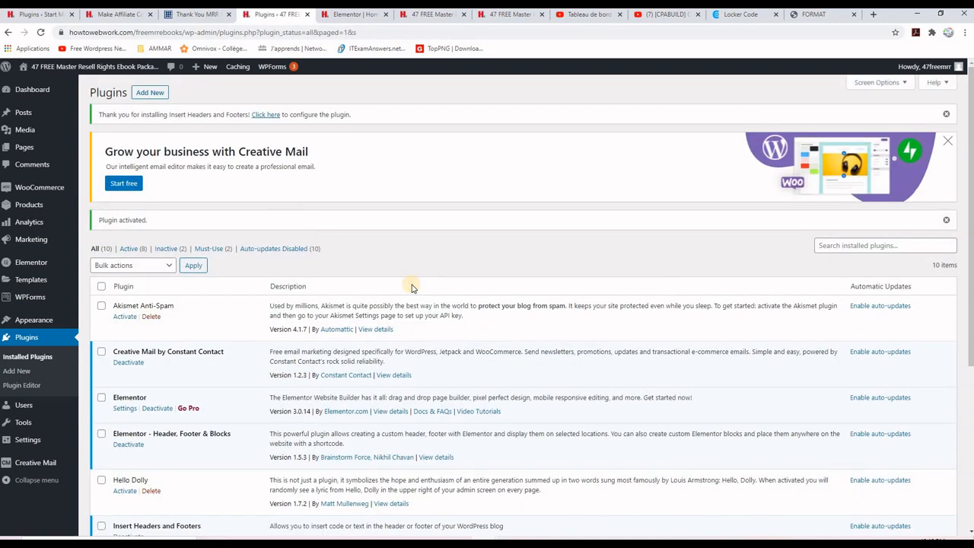
{"action": "scroll", "coordinate": [415, 288], "scroll_direction": "down", "scroll_amount": 2}
{"action": "mouse_move", "coordinate": [25, 425]}
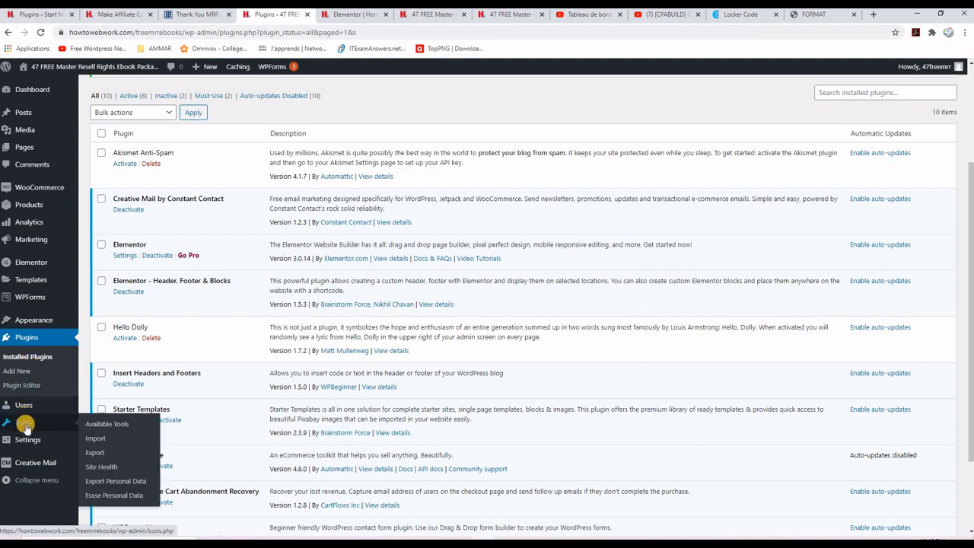
Step: Paste the copied locker script into the header scripts of the Insert Headers and Footers settings and save them
{"action": "mouse_move", "coordinate": [31, 444]}
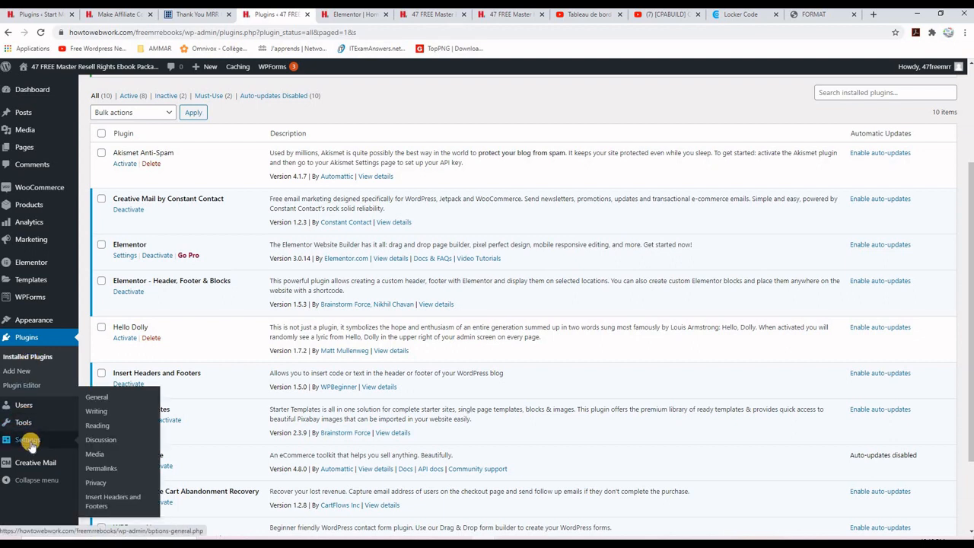
{"action": "left_click", "coordinate": [112, 501]}
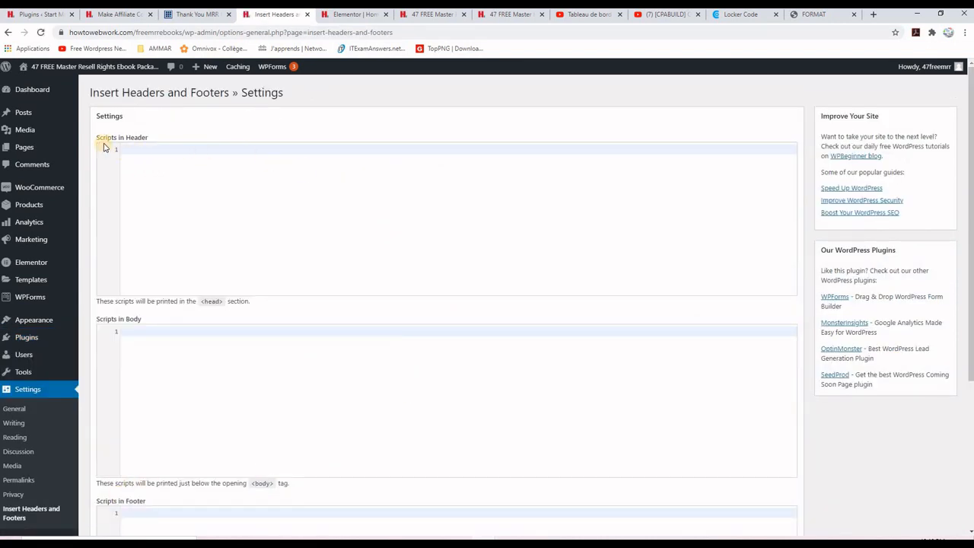
{"action": "left_click", "coordinate": [147, 154]}
{"action": "key", "text": "ctrl+v"}
{"action": "scroll", "coordinate": [279, 209], "scroll_direction": "down", "scroll_amount": 2}
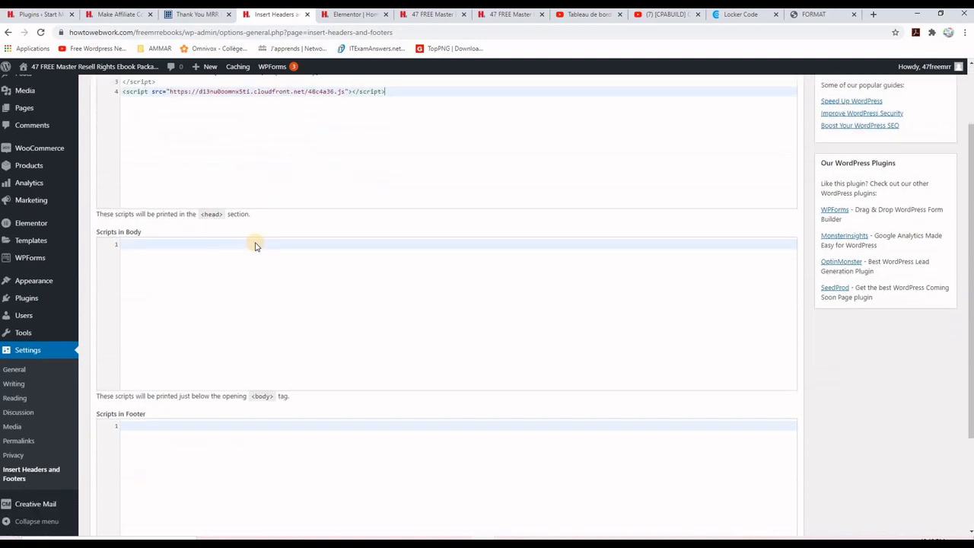
{"action": "scroll", "coordinate": [232, 322], "scroll_direction": "down", "scroll_amount": 1}
{"action": "left_click", "coordinate": [109, 461]}
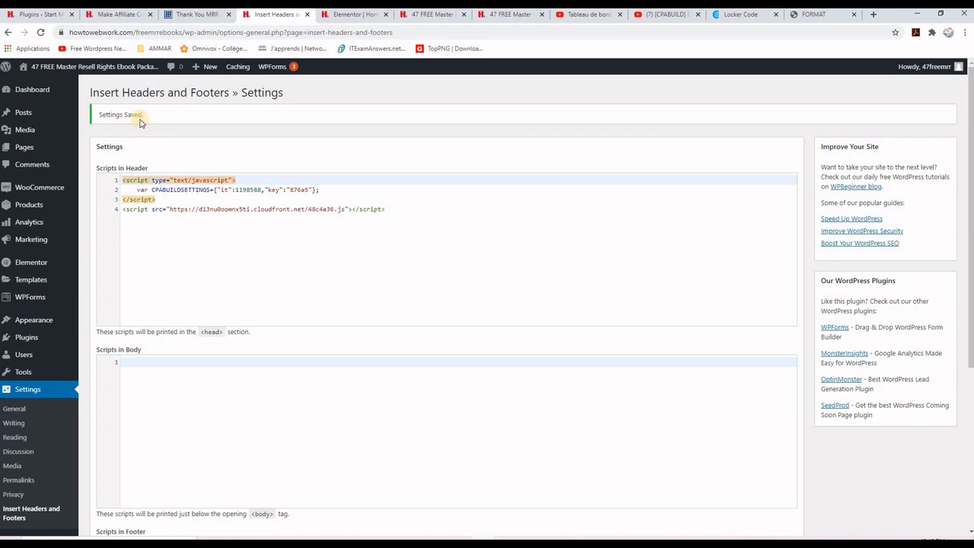
Step: Switch to the CPABuild locker code page and copy the example code that opens the locker when a button is pressed
{"action": "left_click", "coordinate": [743, 17]}
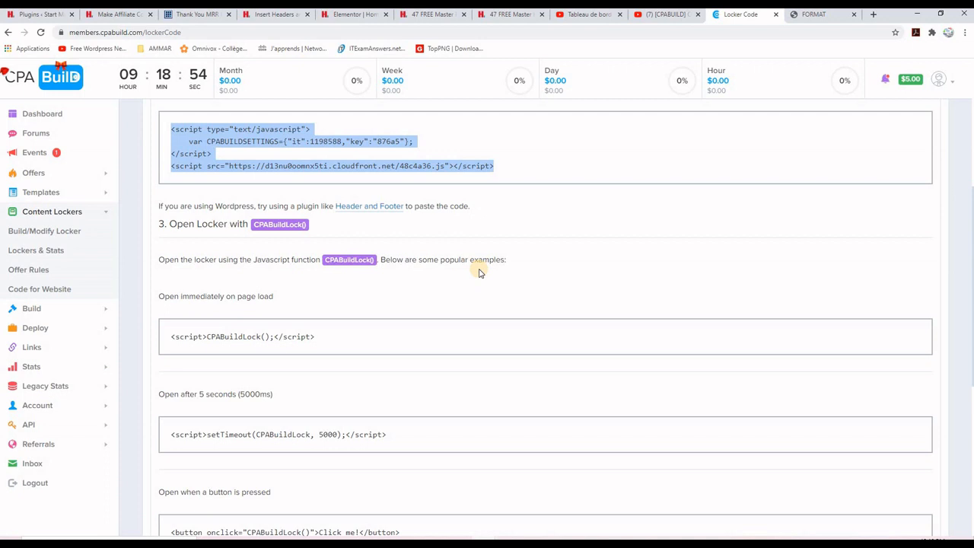
{"action": "scroll", "coordinate": [456, 282], "scroll_direction": "down", "scroll_amount": 2}
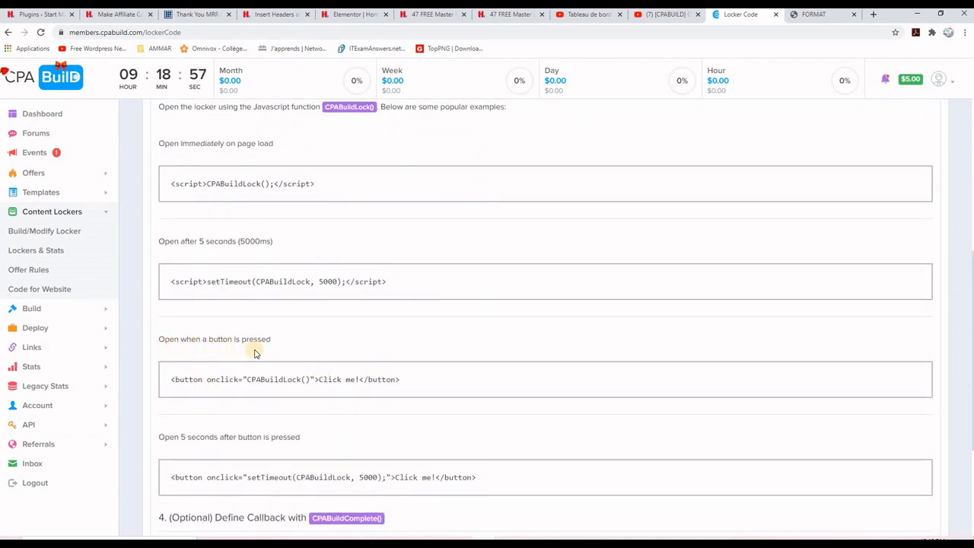
{"action": "left_click_drag", "start_coordinate": [415, 380], "coordinate": [158, 378]}
{"action": "key", "text": "ctrl+c"}
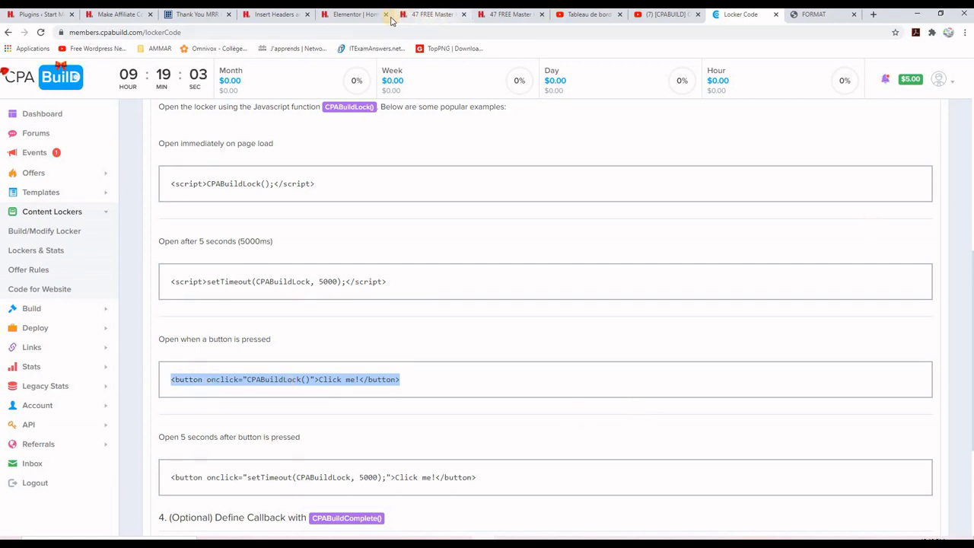
Step: Switch to the Elementor editor and delete the GET STARTED button from the landing page's hero section
{"action": "left_click", "coordinate": [349, 16]}
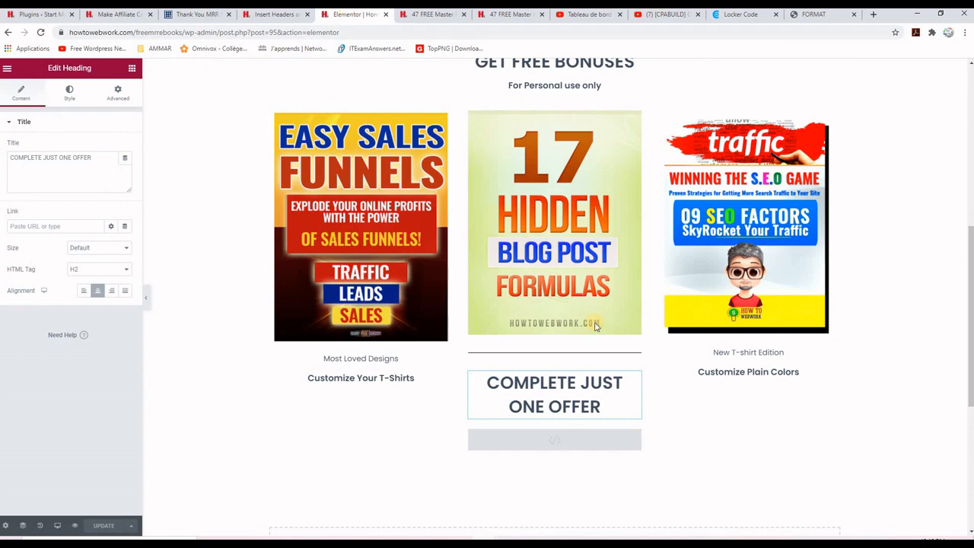
{"action": "scroll", "coordinate": [855, 320], "scroll_direction": "up", "scroll_amount": 5}
{"action": "scroll", "coordinate": [857, 301], "scroll_direction": "up", "scroll_amount": 1}
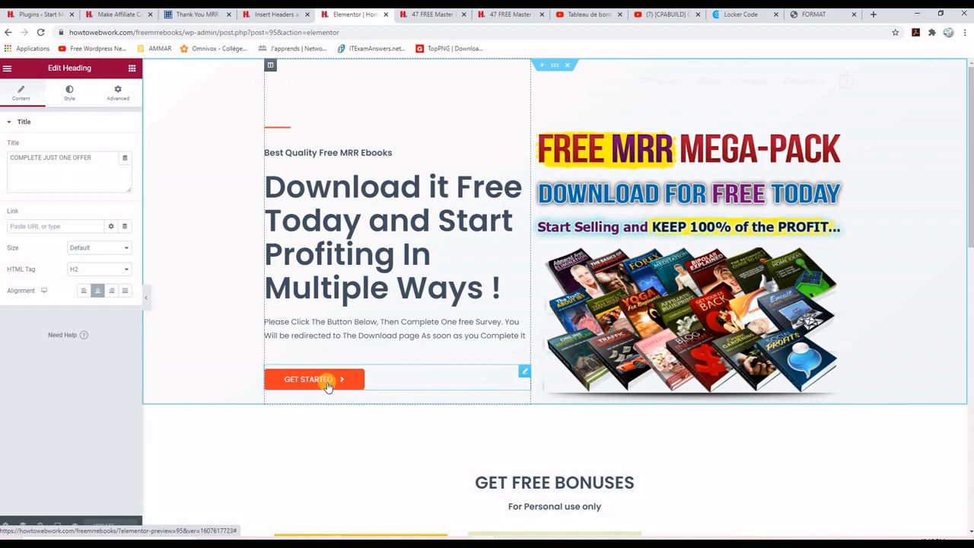
{"action": "right_click", "coordinate": [523, 377]}
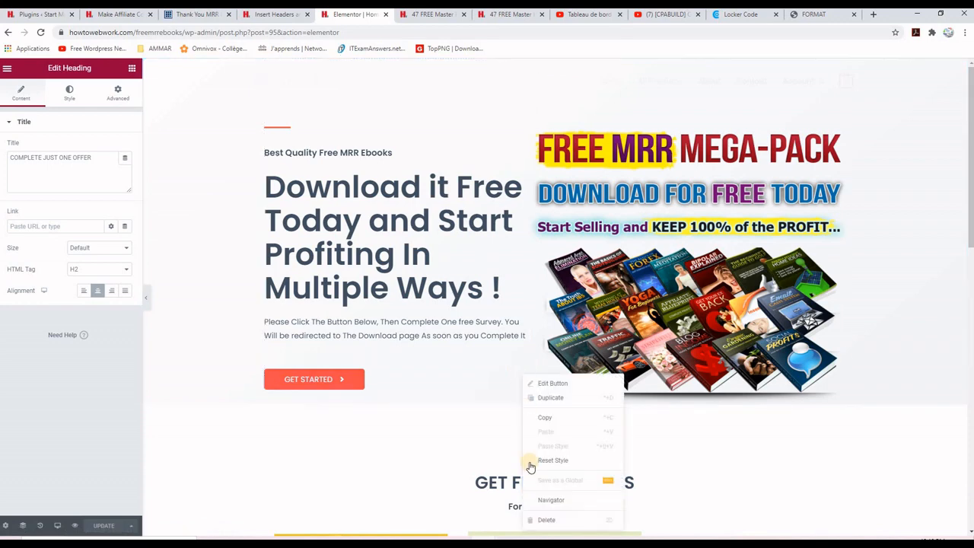
{"action": "left_click", "coordinate": [540, 523]}
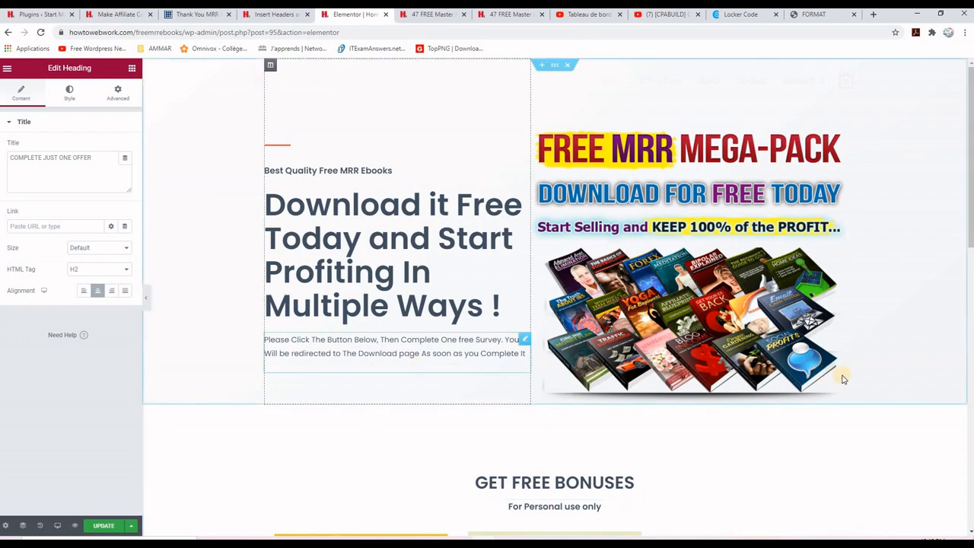
Step: Add an HTML widget below the hero section's survey instructions and paste the copied locker button code into it
{"action": "scroll", "coordinate": [833, 373], "scroll_direction": "down", "scroll_amount": 8}
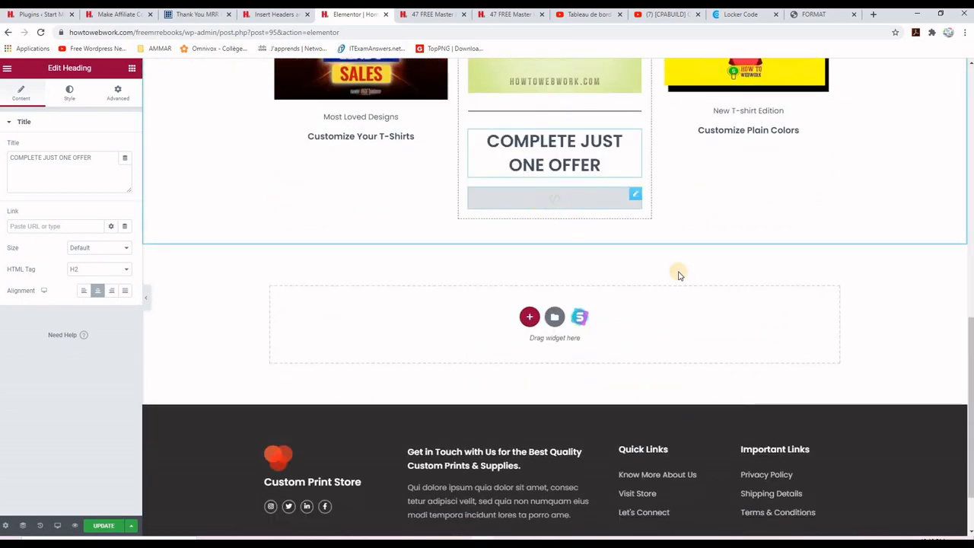
{"action": "scroll", "coordinate": [779, 299], "scroll_direction": "up", "scroll_amount": 7}
{"action": "scroll", "coordinate": [392, 223], "scroll_direction": "up", "scroll_amount": 3}
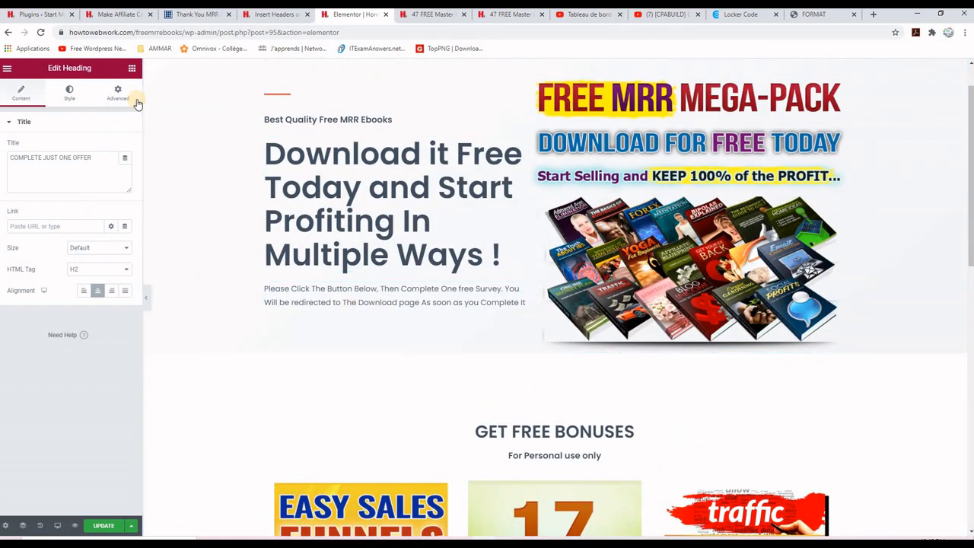
{"action": "left_click", "coordinate": [131, 69]}
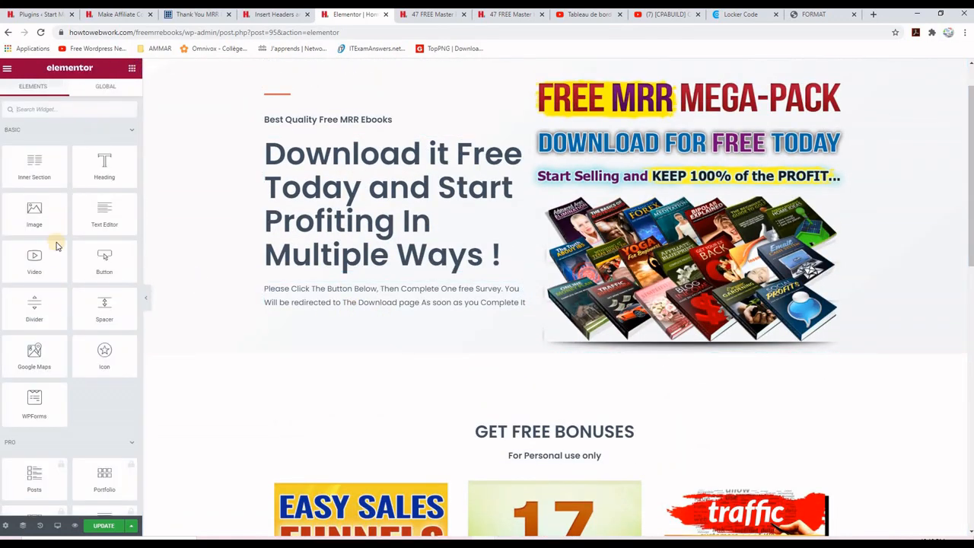
{"action": "scroll", "coordinate": [53, 263], "scroll_direction": "down", "scroll_amount": 8}
{"action": "scroll", "coordinate": [55, 268], "scroll_direction": "down", "scroll_amount": 10}
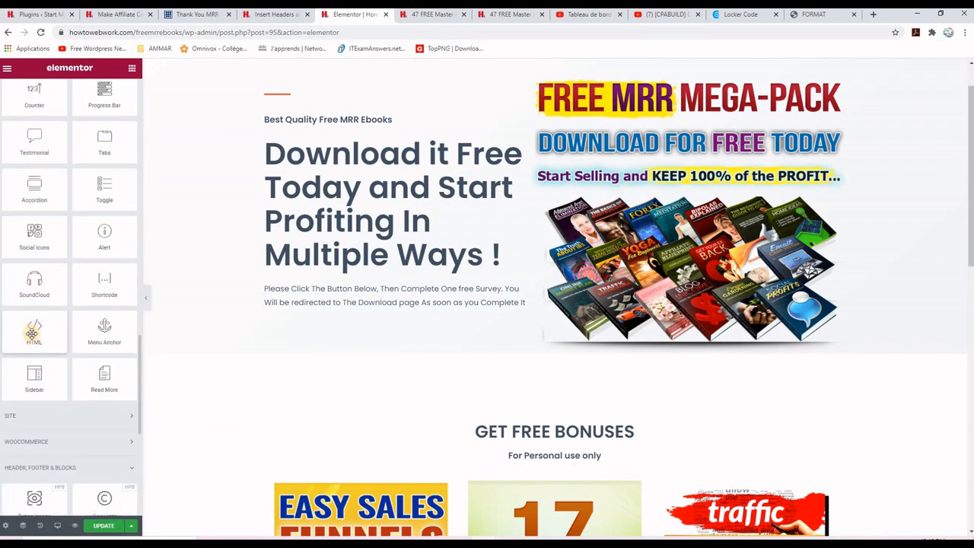
{"action": "left_click_drag", "start_coordinate": [34, 331], "coordinate": [351, 316]}
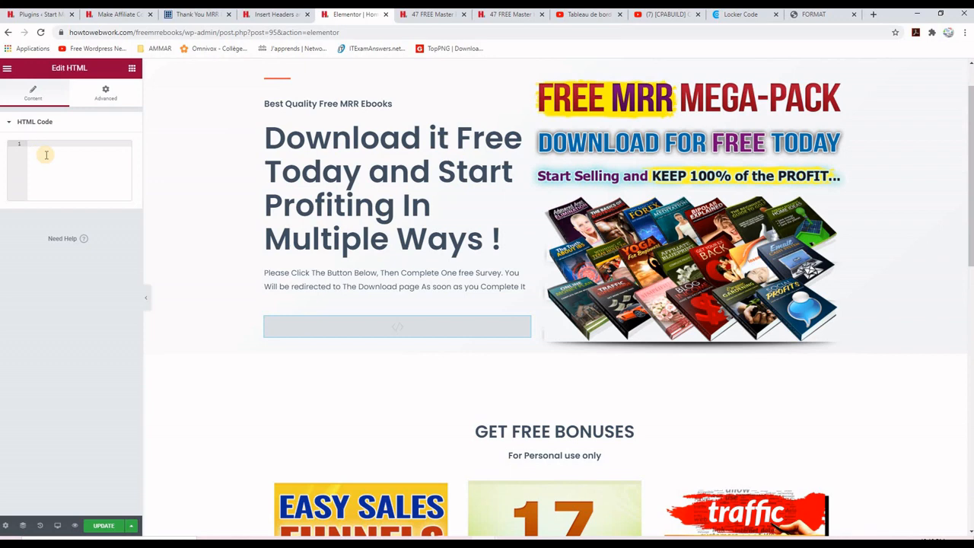
{"action": "key", "text": "ctrl+v"}
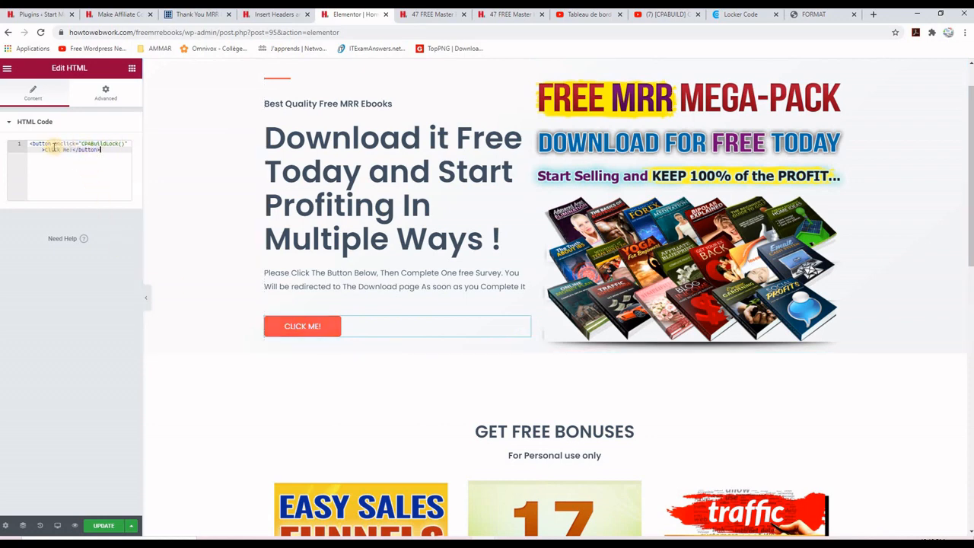
Step: Replace the "Click me!" label in the hero button's HTML code with "ACCESS YOUR DOWNLOADS"
{"action": "left_click_drag", "start_coordinate": [71, 150], "coordinate": [44, 149]}
{"action": "key", "text": "Caps_Lock"}
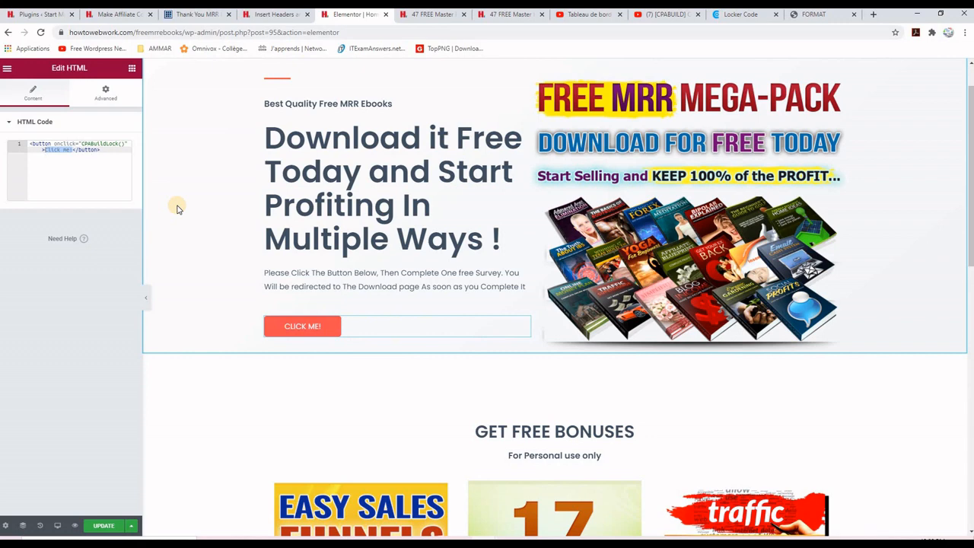
{"action": "type", "text": "INS"}
{"action": "key", "text": "BackSpace"}
{"action": "key", "text": "BackSpace"}
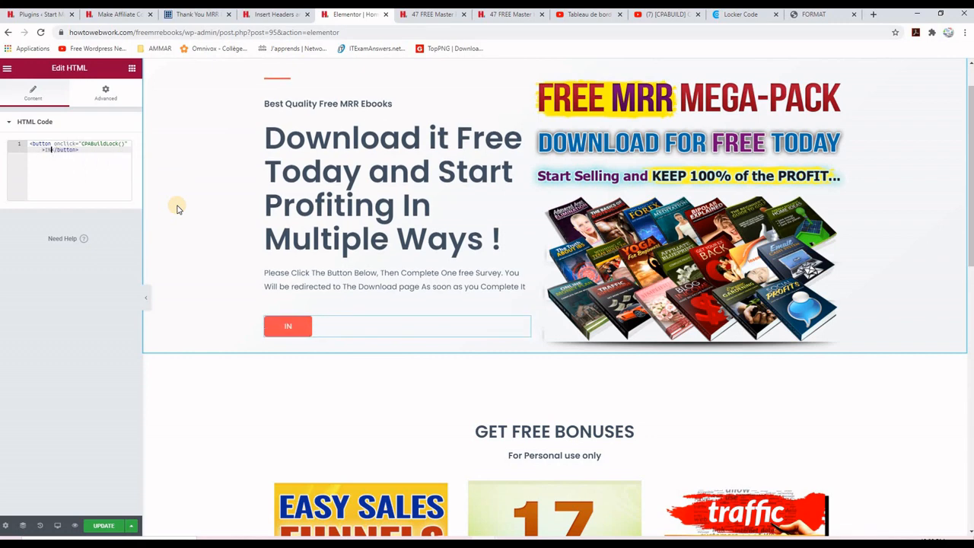
{"action": "key", "text": "BackSpace"}
{"action": "type", "text": "ACCESS Y"}
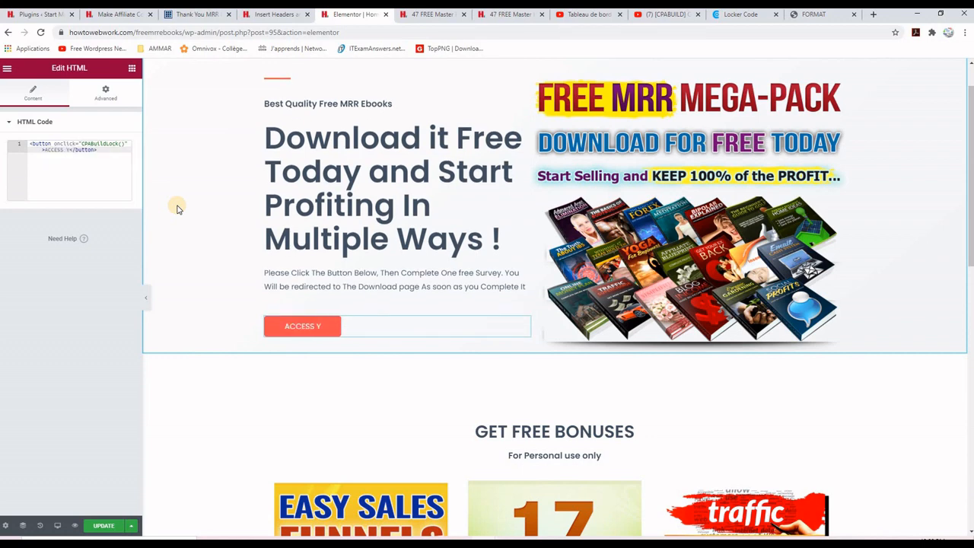
{"action": "type", "text": "OUR DOW"}
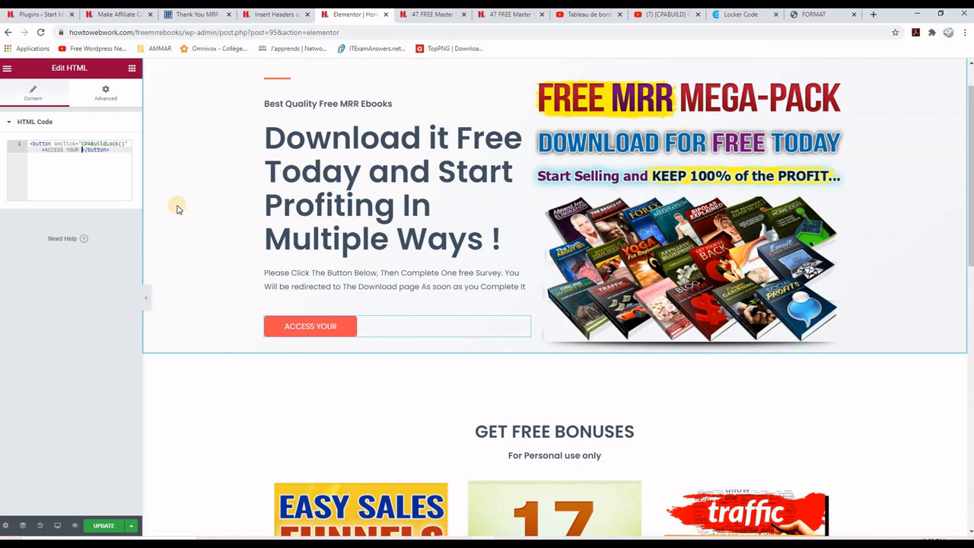
{"action": "type", "text": "NLOADS"}
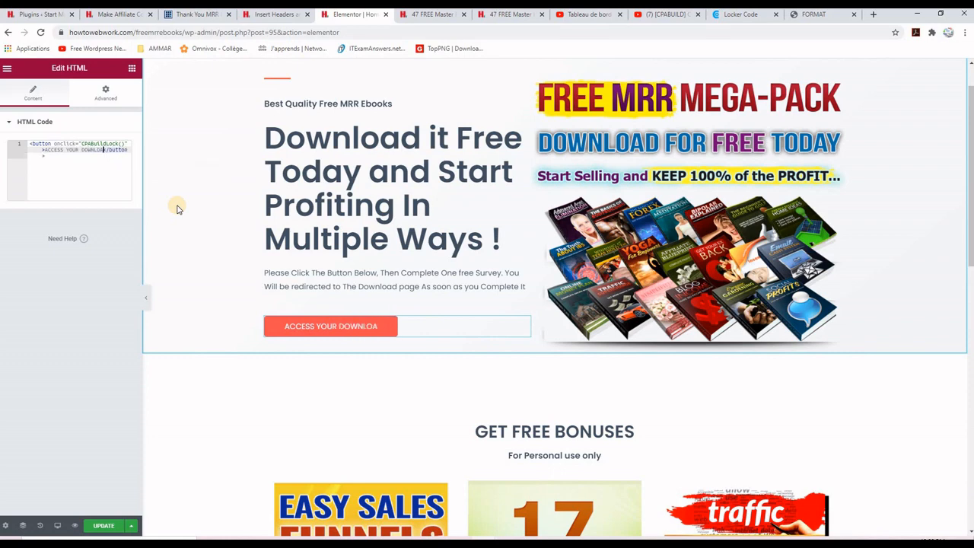
{"action": "key", "text": "Return"}
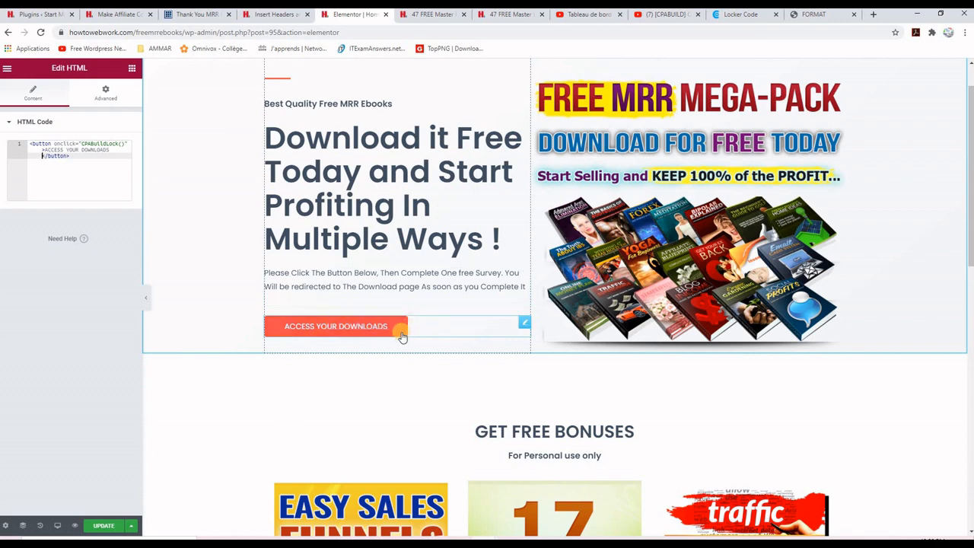
Step: Center the hero button by adding a <CENTER> tag at the start of its HTML code
{"action": "left_click", "coordinate": [29, 143]}
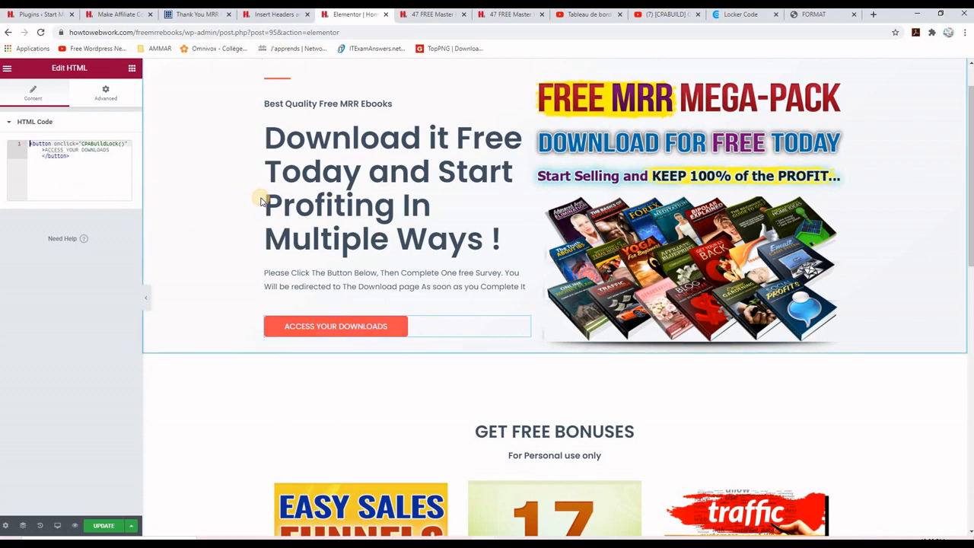
{"action": "type", "text": "<>"}
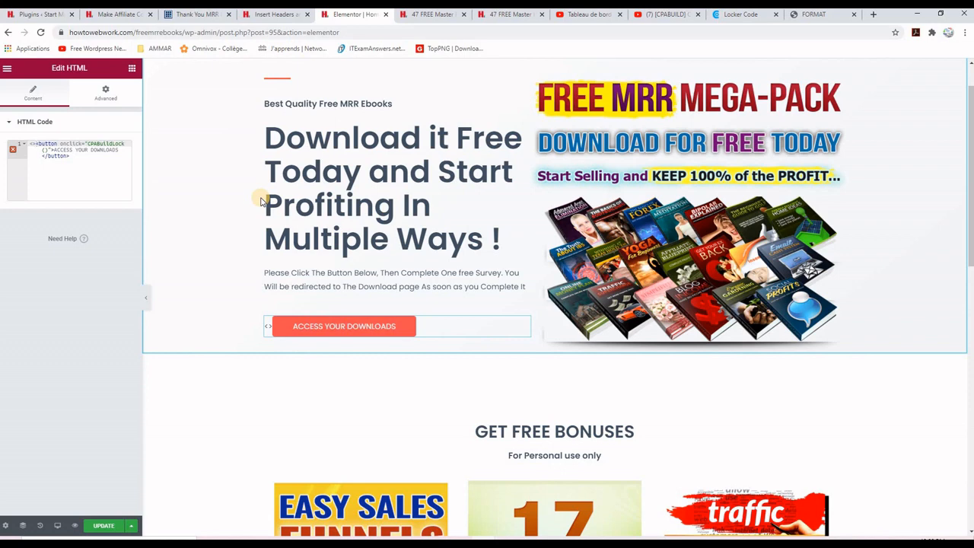
{"action": "type", "text": "CEN"}
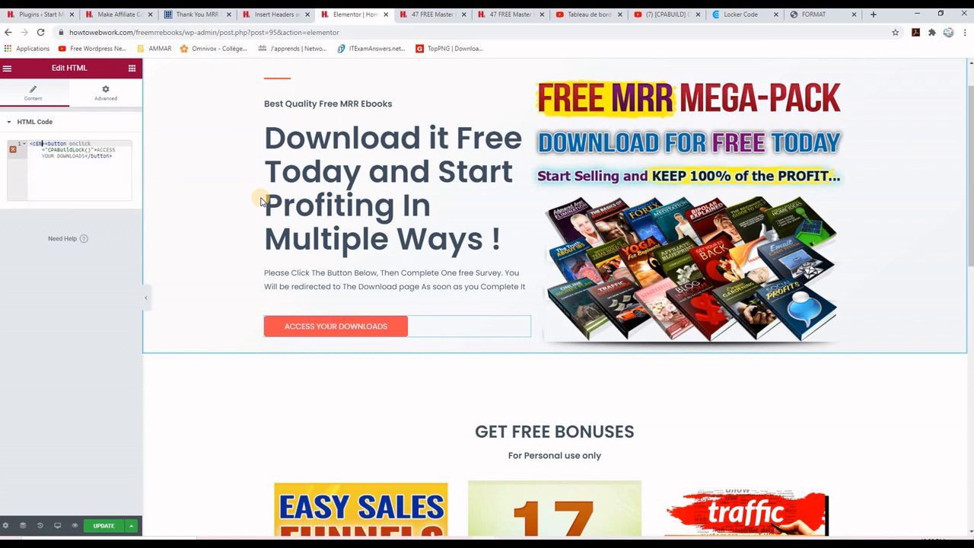
{"action": "type", "text": "TER"}
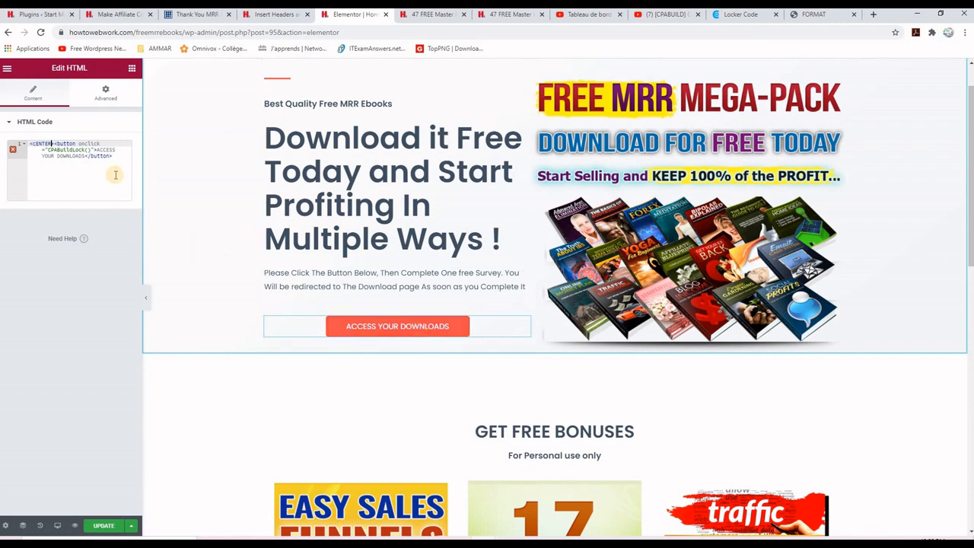
Step: Copy the hero button's full code into the empty HTML widget under "COMPLETE JUST ONE OFFER" and update the page
{"action": "left_click_drag", "start_coordinate": [114, 156], "coordinate": [30, 142]}
{"action": "key", "text": "ctrl+c"}
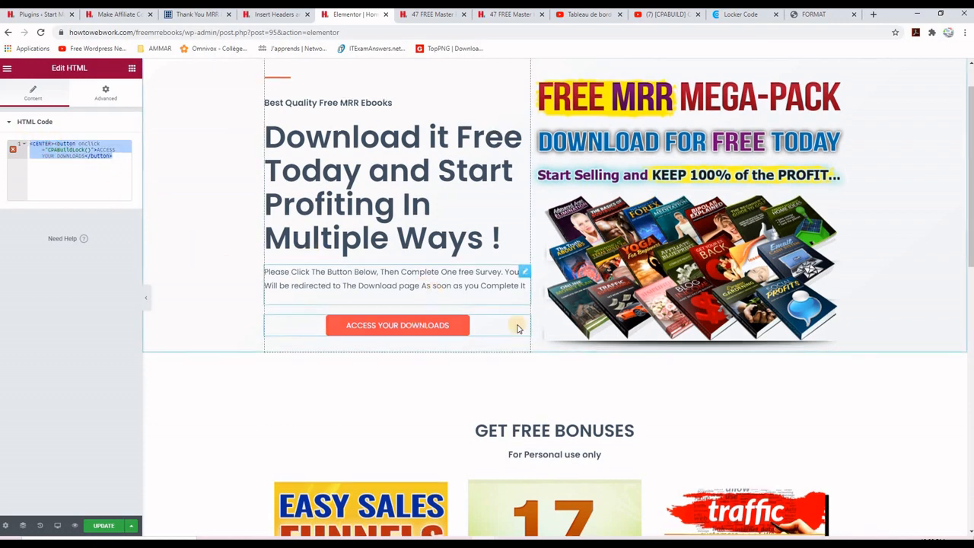
{"action": "scroll", "coordinate": [680, 346], "scroll_direction": "down", "scroll_amount": 7}
{"action": "scroll", "coordinate": [680, 349], "scroll_direction": "down", "scroll_amount": 1}
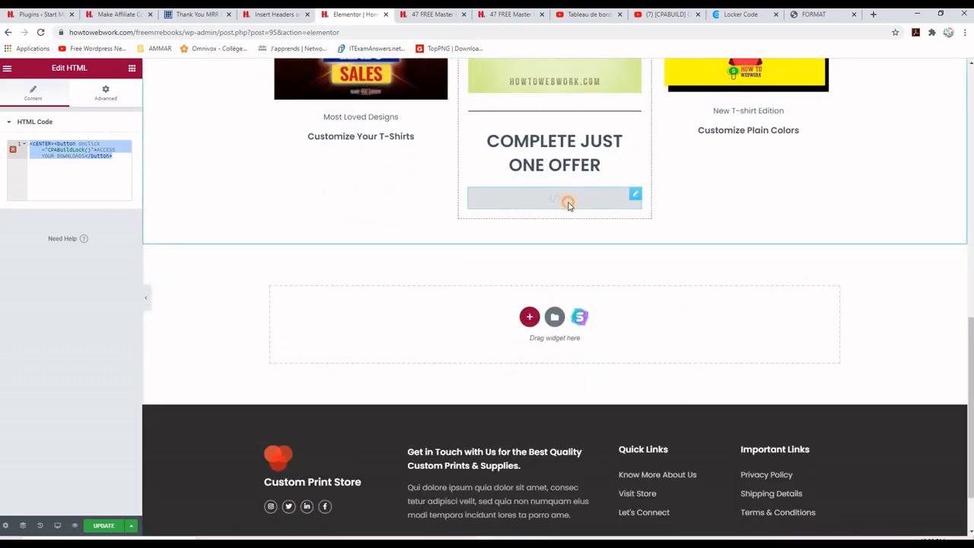
{"action": "key", "text": "Delete"}
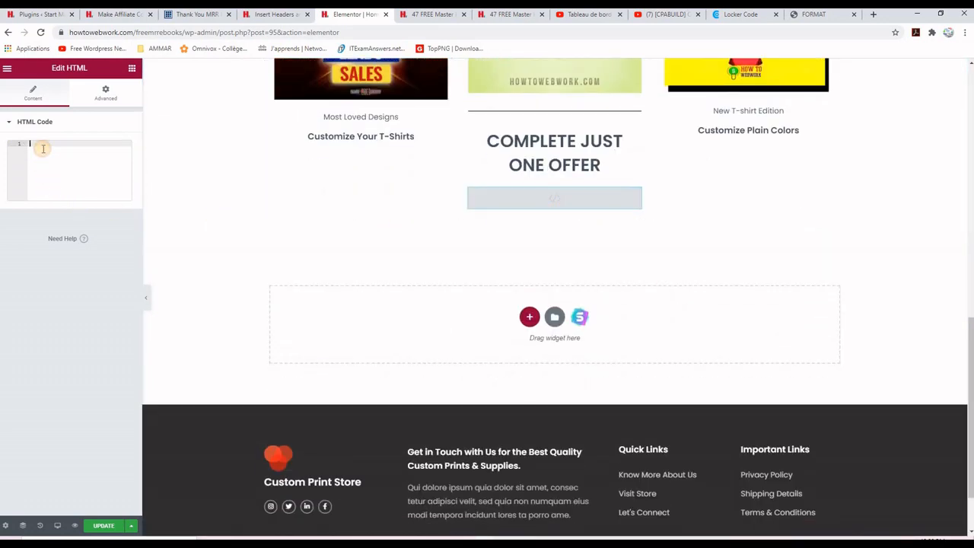
{"action": "key", "text": "ctrl+v"}
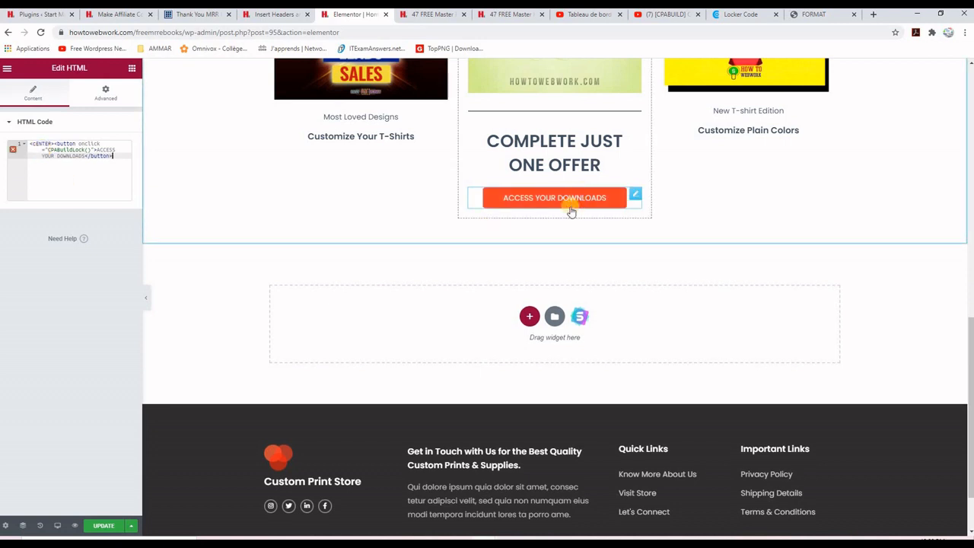
{"action": "left_click", "coordinate": [103, 526]}
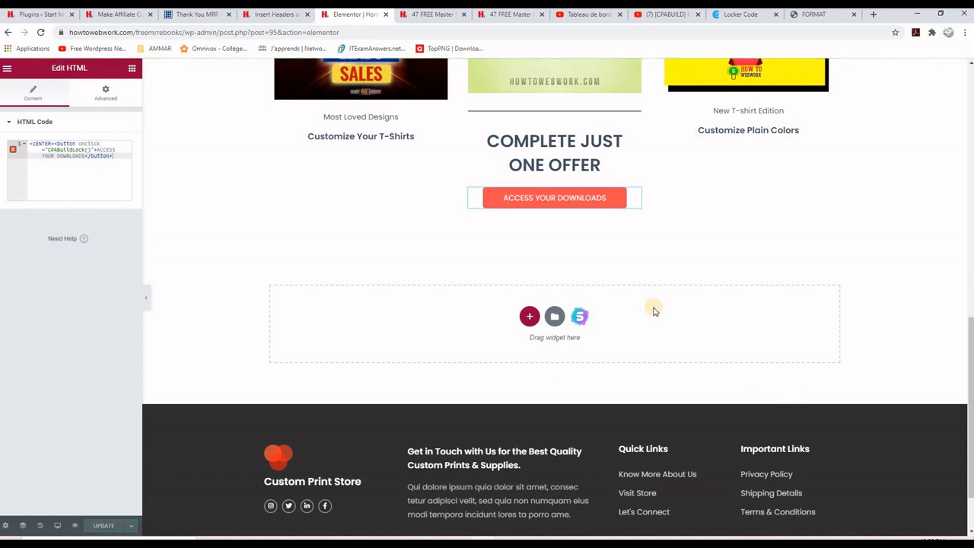
Step: Switch to the live landing page, reload it and check the new button in the hero section
{"action": "left_click", "coordinate": [423, 15]}
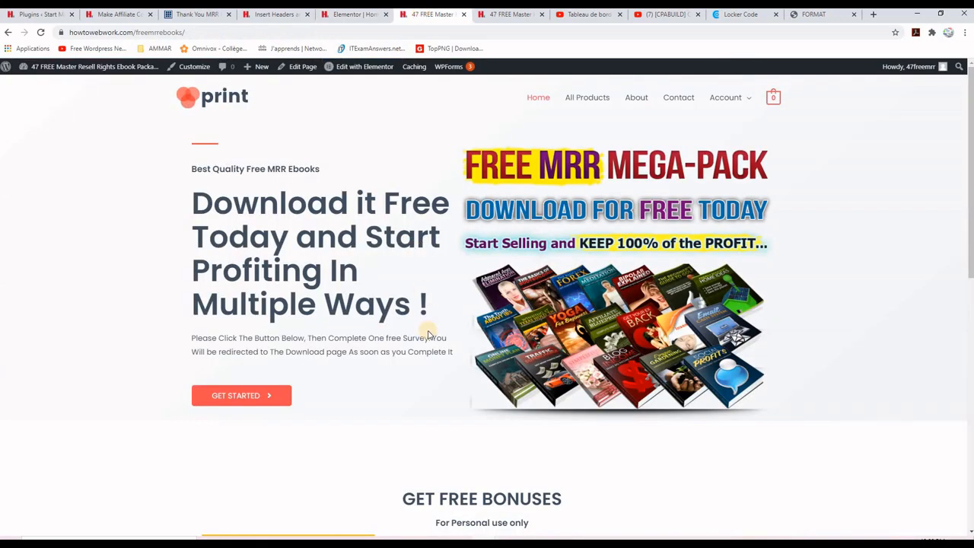
{"action": "scroll", "coordinate": [426, 332], "scroll_direction": "down", "scroll_amount": 2}
{"action": "left_click", "coordinate": [40, 32]}
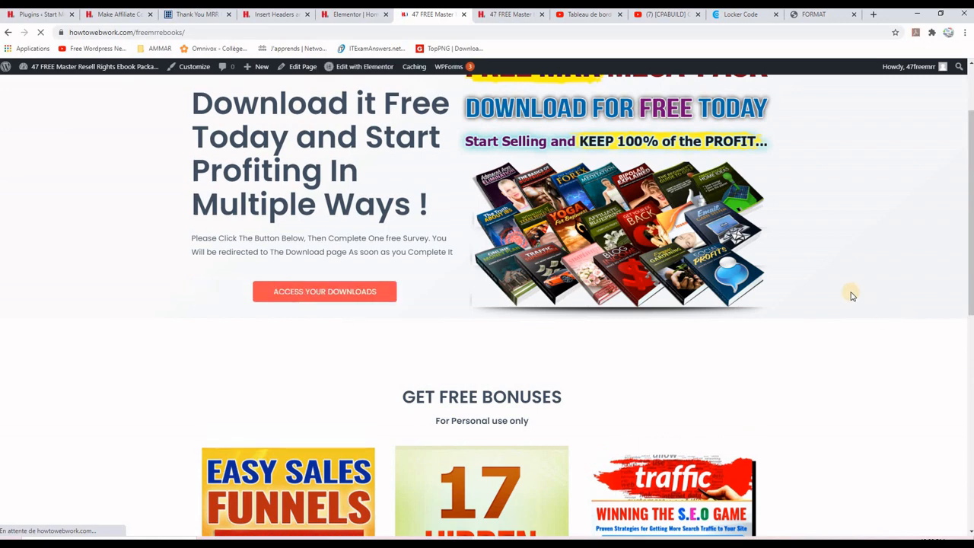
{"action": "scroll", "coordinate": [259, 252], "scroll_direction": "up", "scroll_amount": 2}
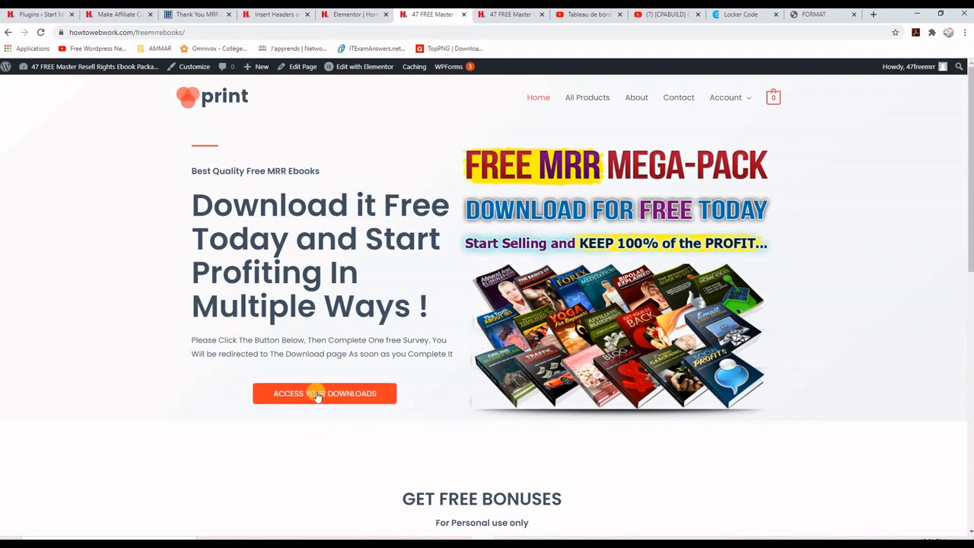
Step: Check the button under "COMPLETE JUST ONE OFFER" on the live landing page, then test the hero button by opening its content locker
{"action": "scroll", "coordinate": [716, 371], "scroll_direction": "down", "scroll_amount": 8}
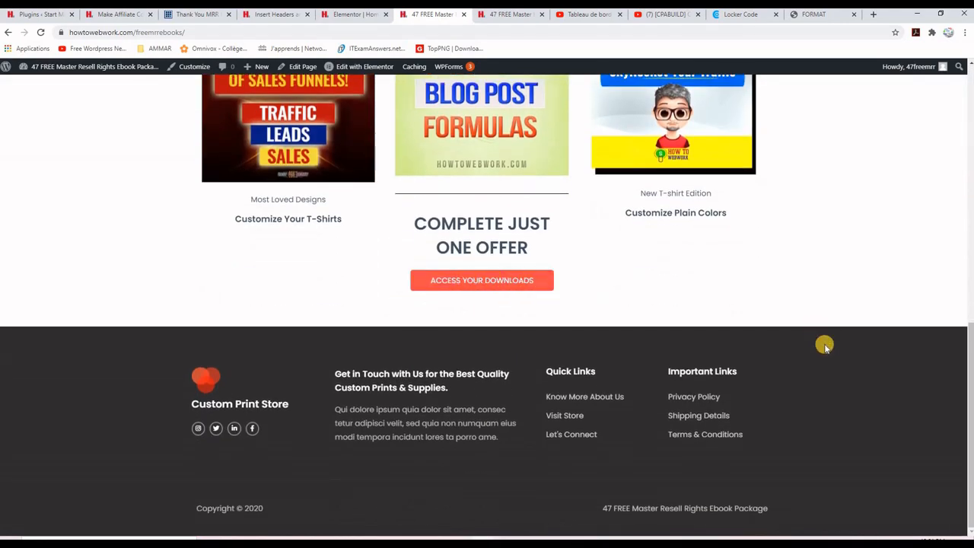
{"action": "scroll", "coordinate": [825, 344], "scroll_direction": "up", "scroll_amount": 10}
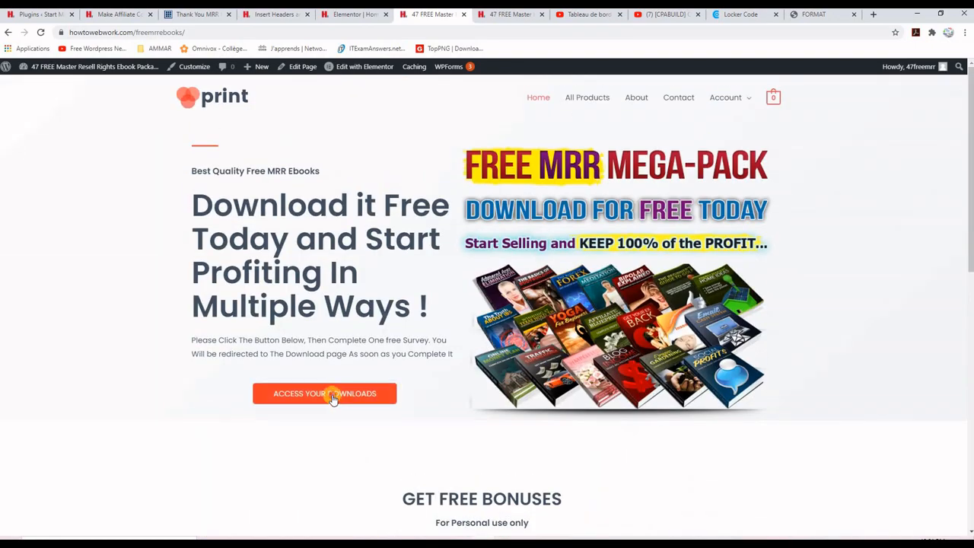
{"action": "left_click", "coordinate": [332, 397]}
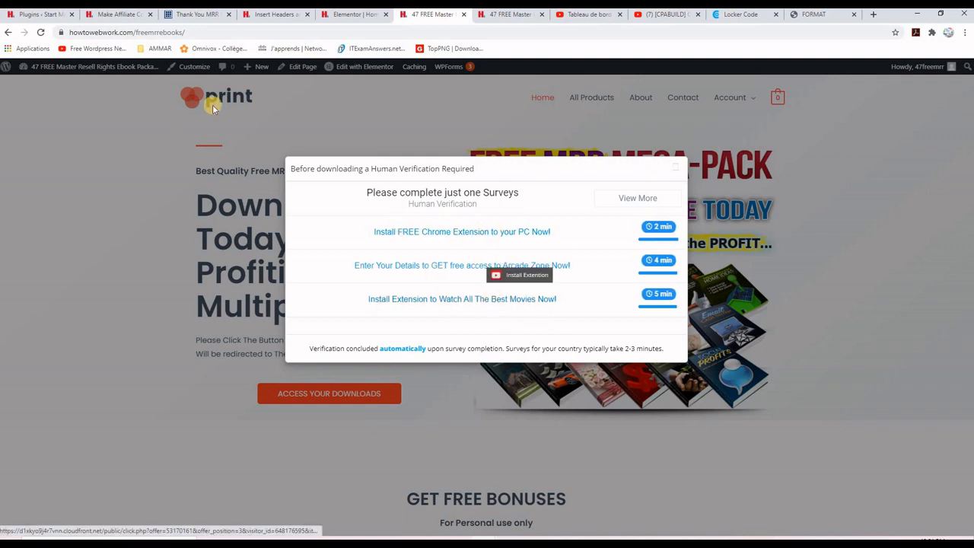
Step: Switch to the Thank You download page and review its ebook download and surprise bonus sections
{"action": "left_click", "coordinate": [193, 14]}
{"action": "scroll", "coordinate": [702, 446], "scroll_direction": "down", "scroll_amount": 2}
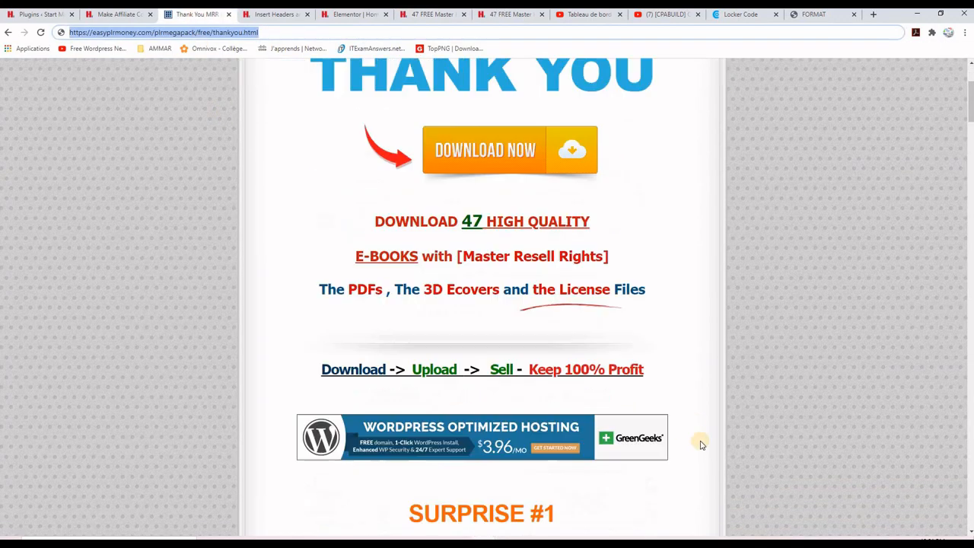
{"action": "scroll", "coordinate": [702, 445], "scroll_direction": "down", "scroll_amount": 15}
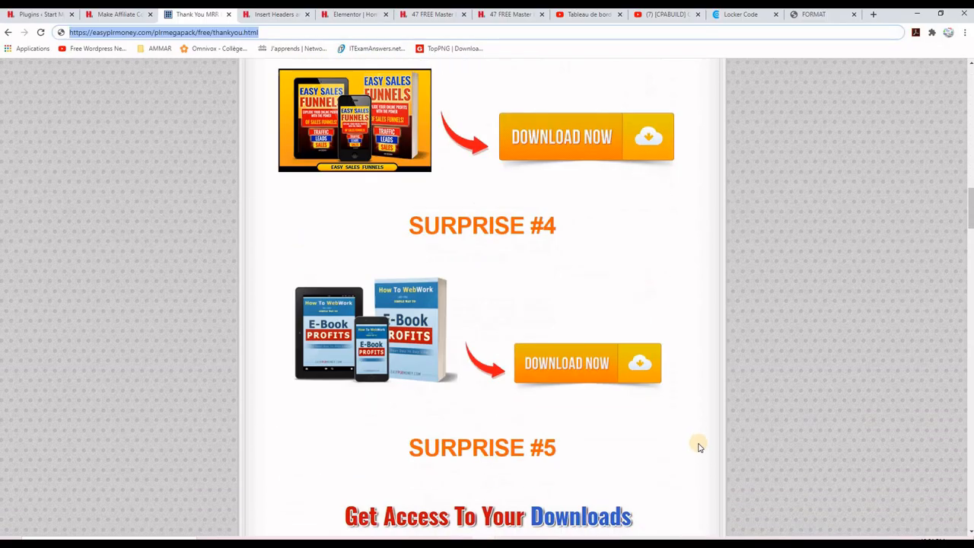
{"action": "scroll", "coordinate": [700, 447], "scroll_direction": "down", "scroll_amount": 14}
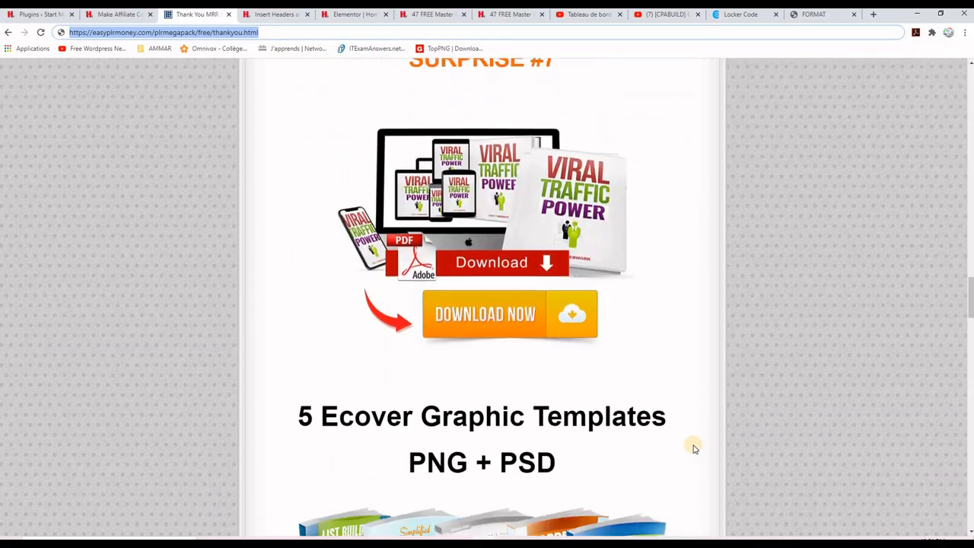
{"action": "scroll", "coordinate": [694, 449], "scroll_direction": "down", "scroll_amount": 2}
{"action": "scroll", "coordinate": [694, 449], "scroll_direction": "up", "scroll_amount": 12}
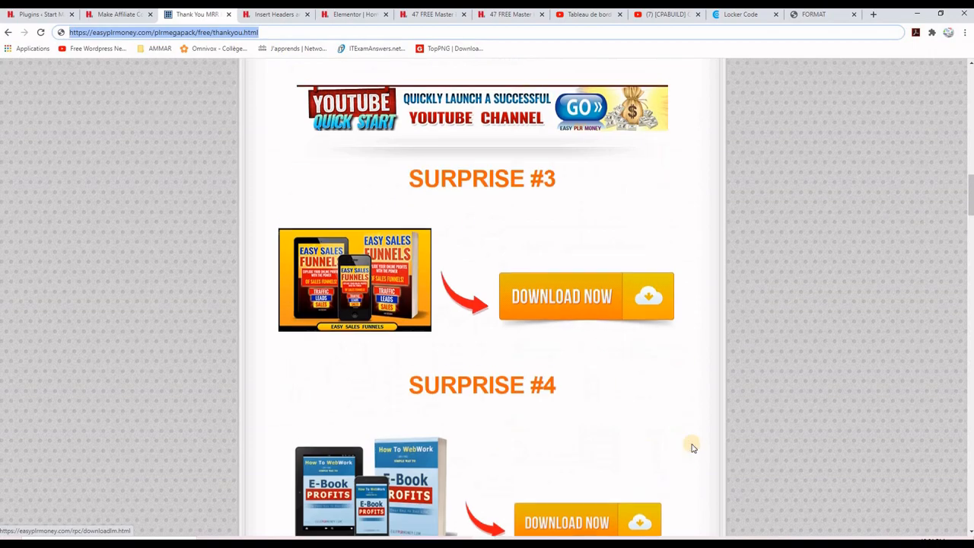
{"action": "scroll", "coordinate": [693, 449], "scroll_direction": "up", "scroll_amount": 10}
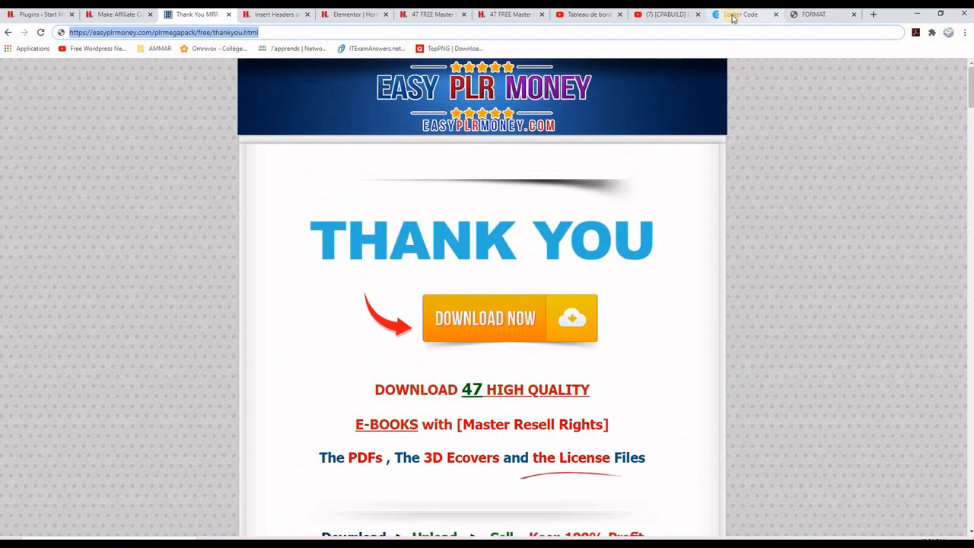
Step: Return to the live landing page and reload it to dismiss the open content locker
{"action": "left_click", "coordinate": [432, 15]}
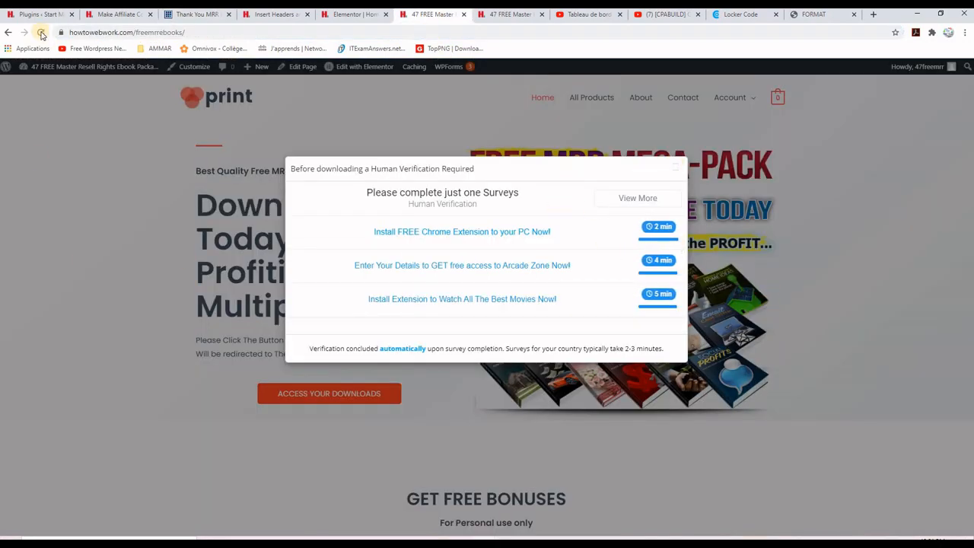
{"action": "left_click", "coordinate": [40, 33]}
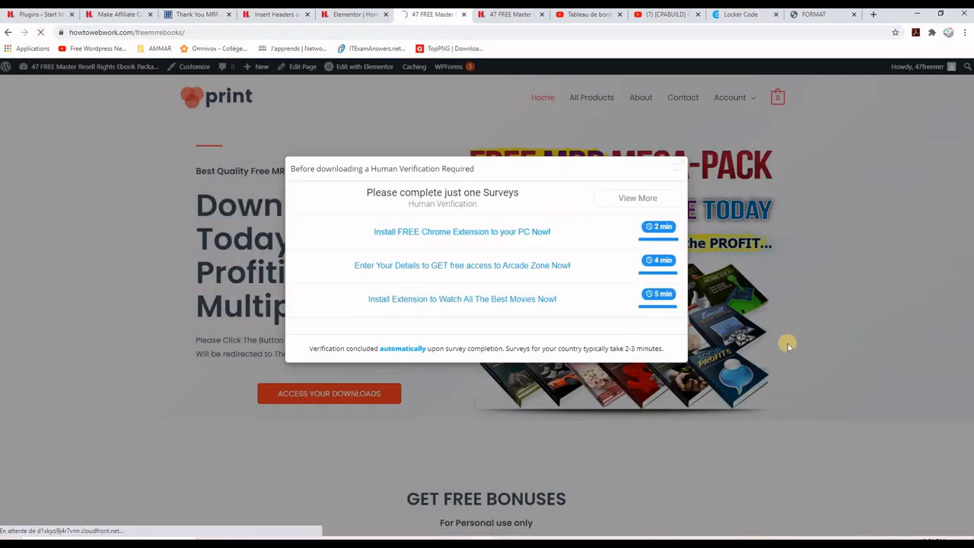